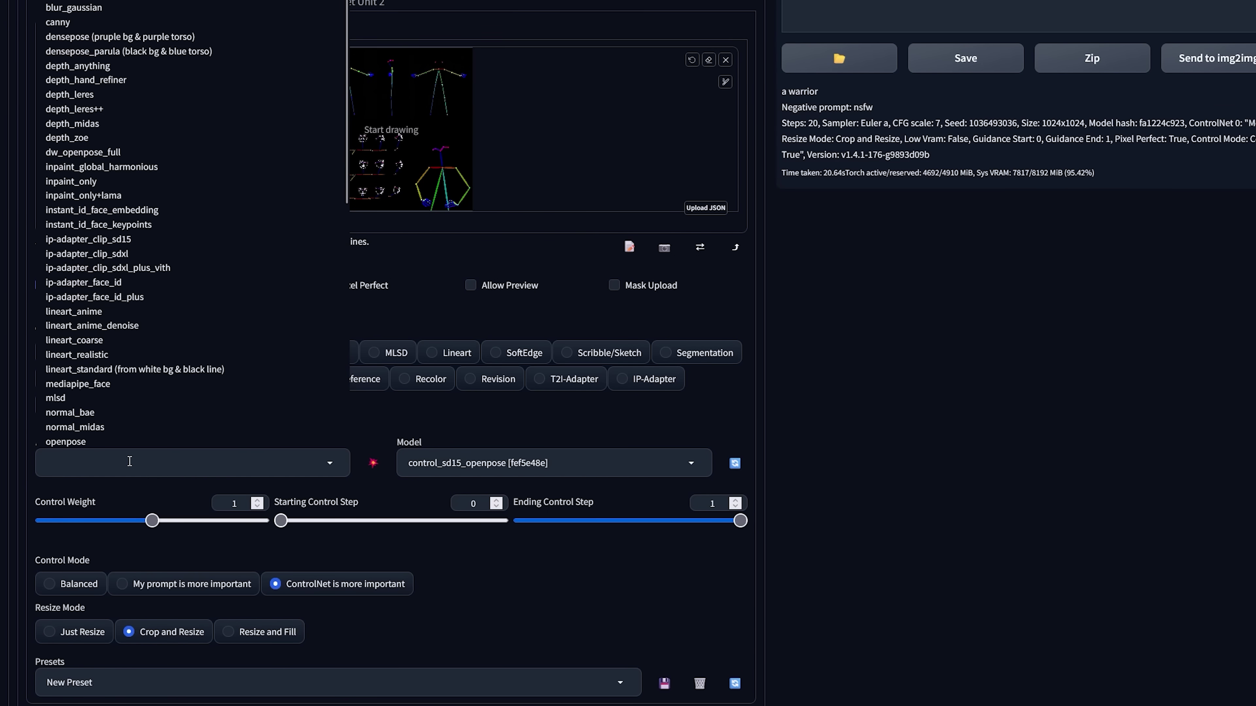
pyautogui.click(1032, 471)
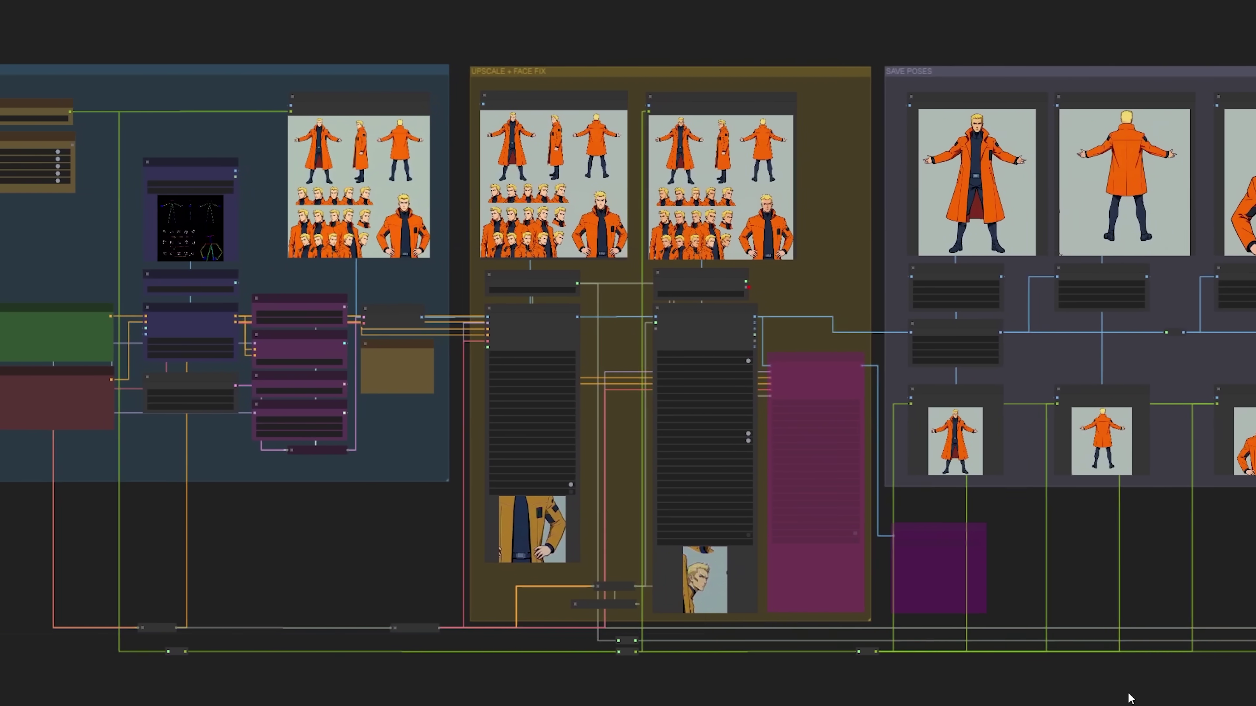
pyautogui.moveTo(1130, 695); pyautogui.dragTo(766, 682)
pyautogui.moveTo(344, 111); pyautogui.dragTo(763, 113)
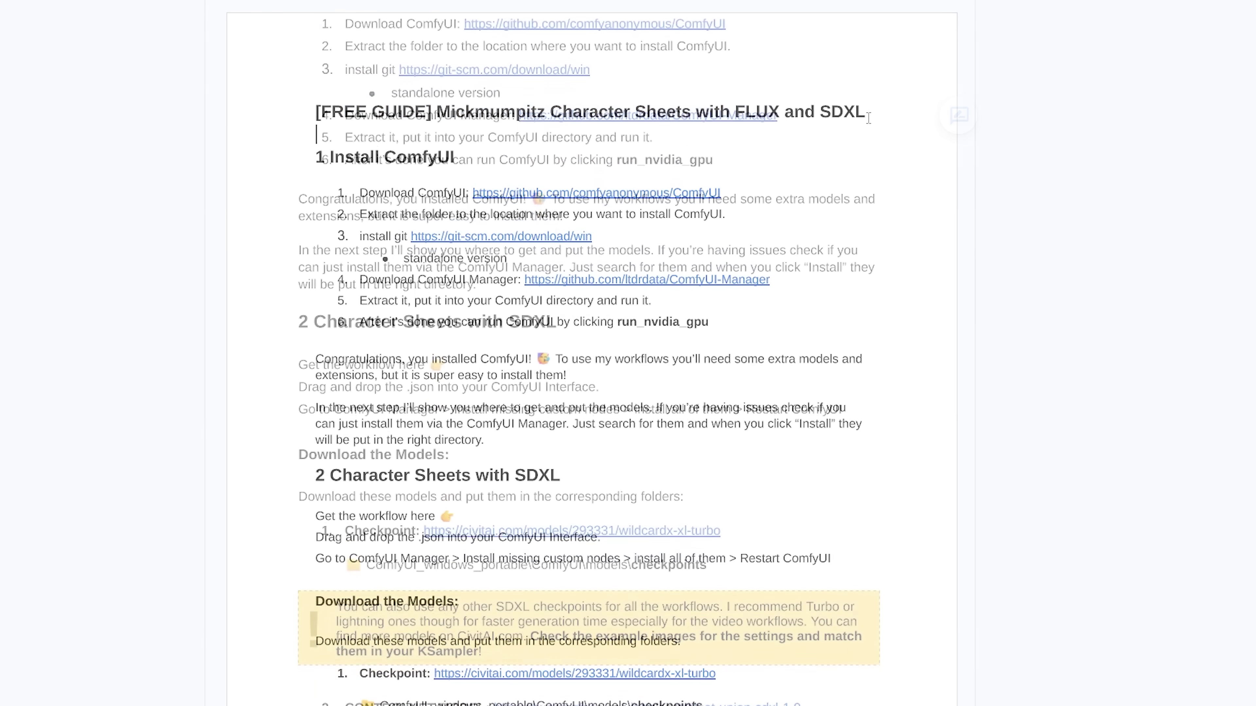
# - Read the character sheet guide's sections on installing ComfyUI and downloading the SDXL checkpoint and ControlNet models
pyautogui.scroll(-10, 589, 346)
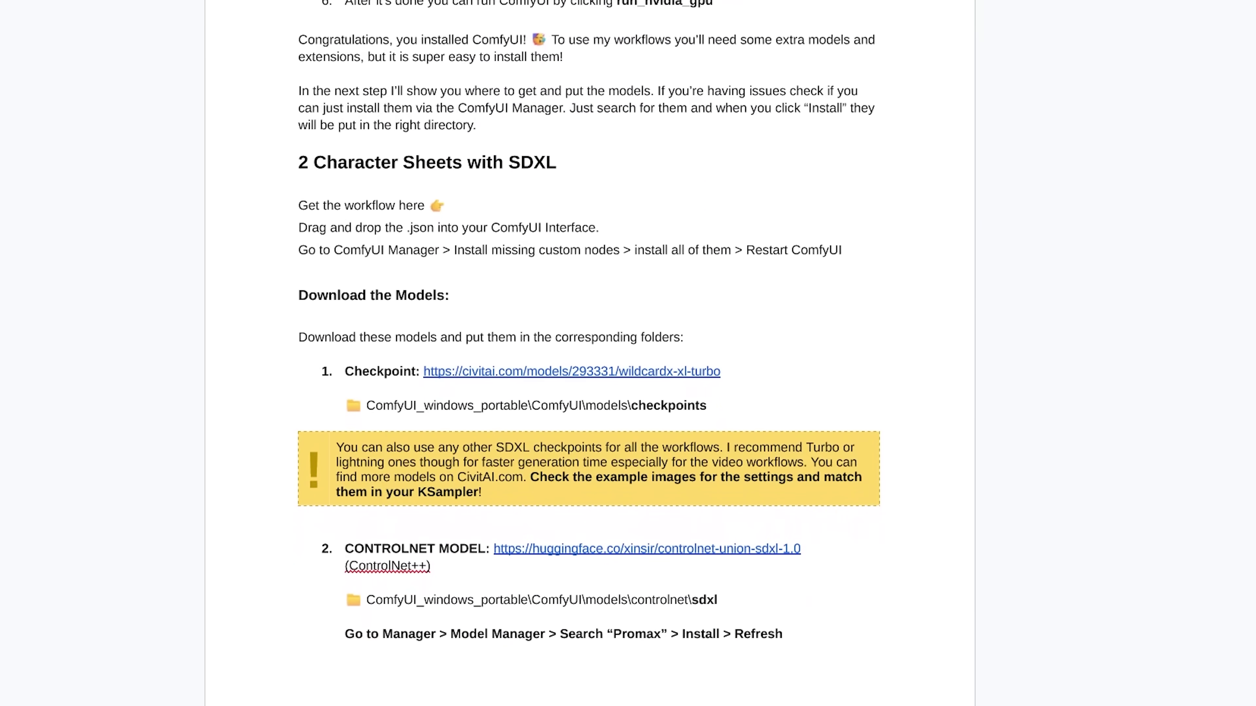
pyautogui.scroll(-5, 588, 347)
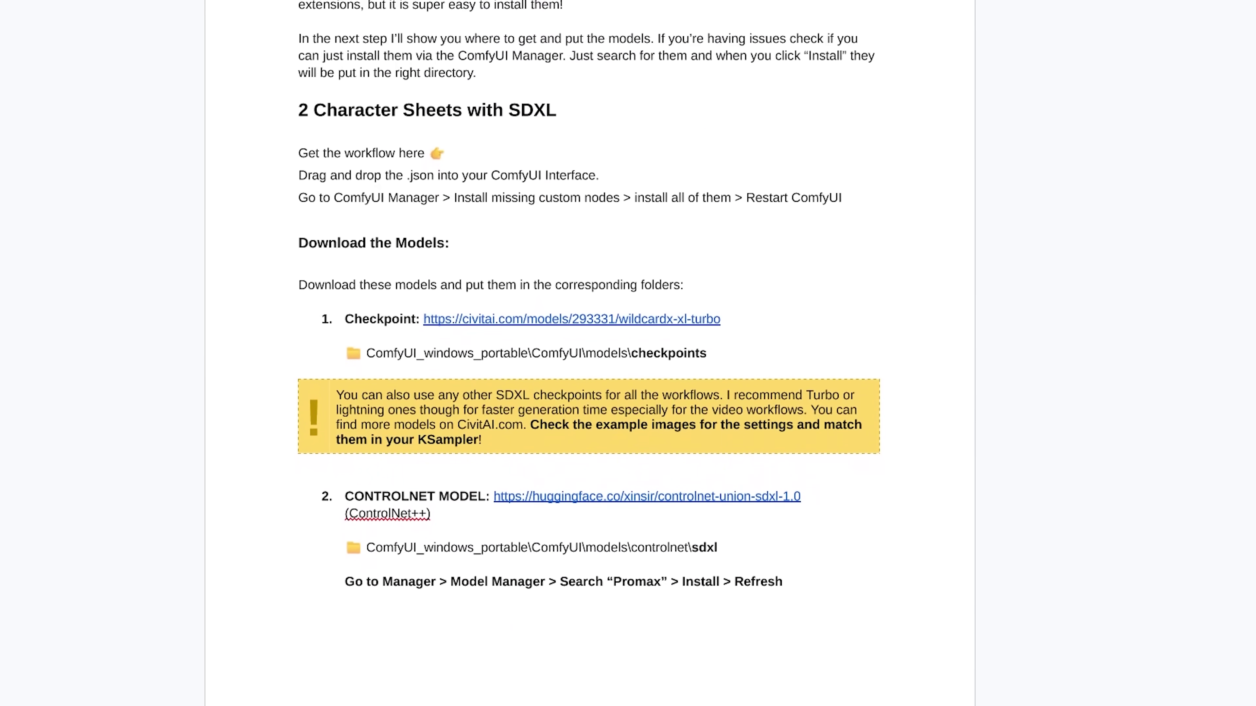
pyautogui.scroll(-5, 589, 346)
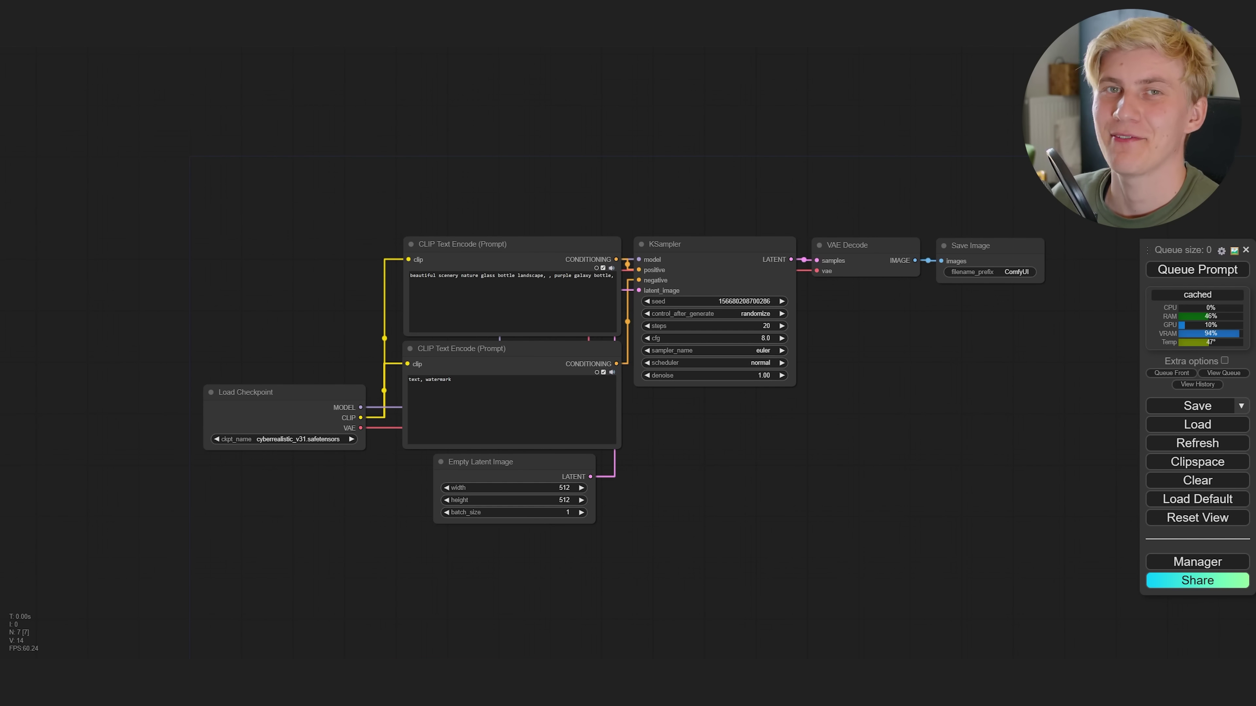
# - Examine the Flux workflow's character generation group, from the model loaders and sampler settings to the pose ControlNet nodes
pyautogui.moveTo(917, 251); pyautogui.dragTo(735, 389)
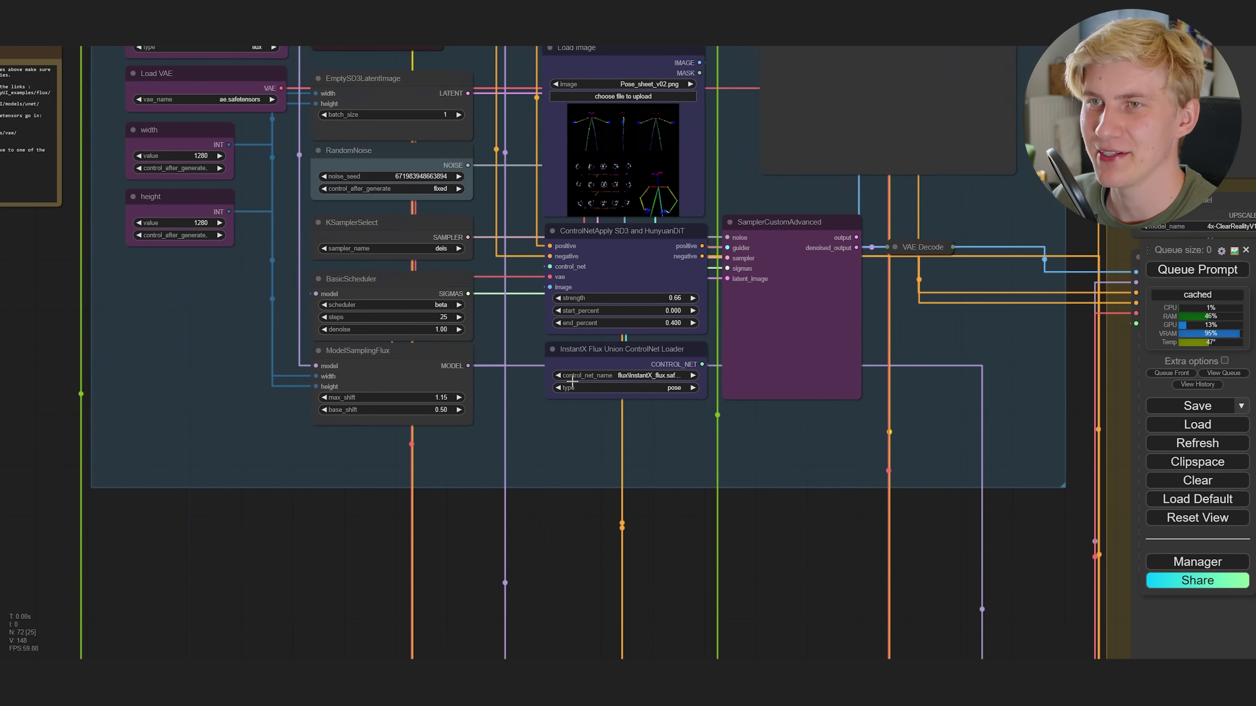
pyautogui.scroll(-10, 572, 381)
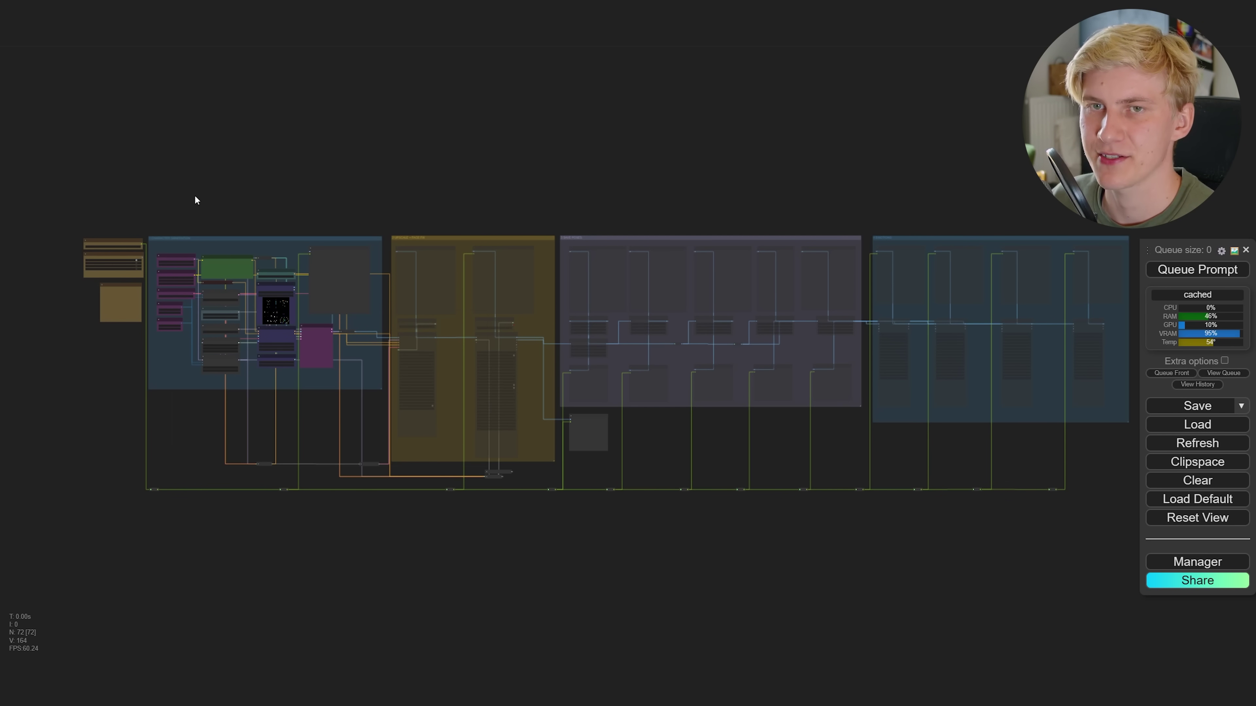
pyautogui.moveTo(414, 256); pyautogui.dragTo(573, 234)
pyautogui.scroll(8, 465, 193)
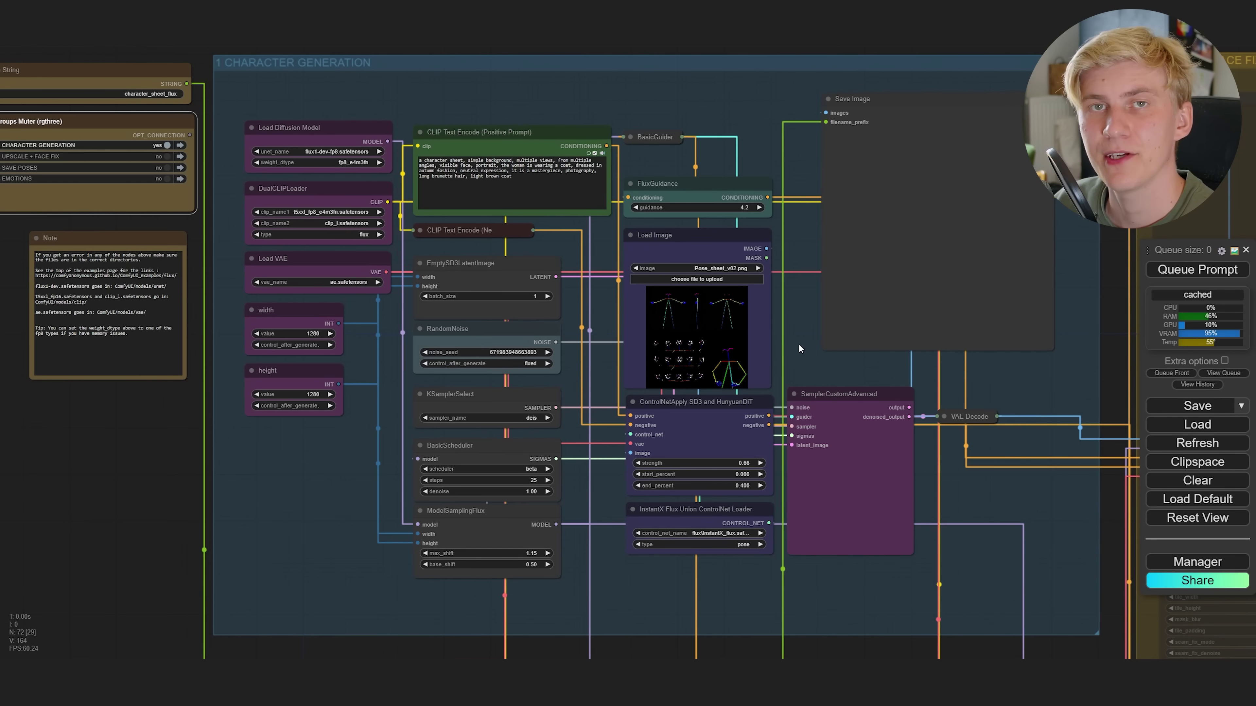
pyautogui.scroll(8, 321, 164)
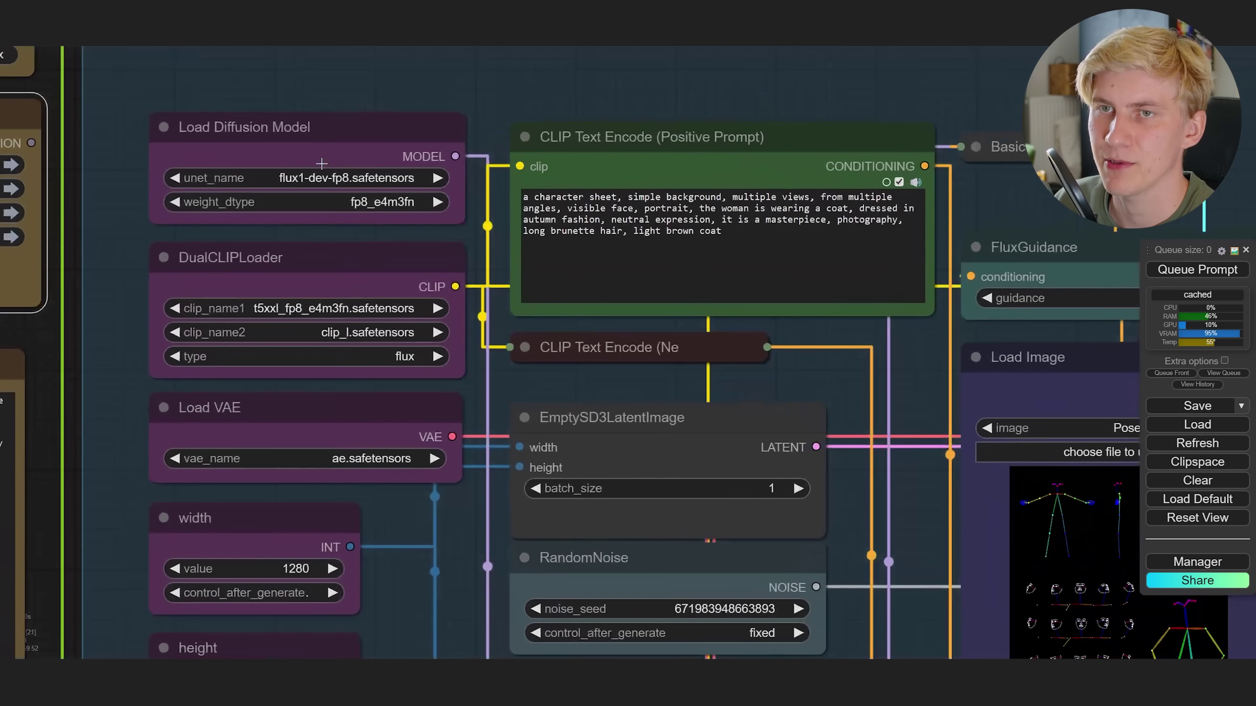
pyautogui.moveTo(349, 380); pyautogui.dragTo(307, 136)
pyautogui.moveTo(641, 462); pyautogui.dragTo(397, 266)
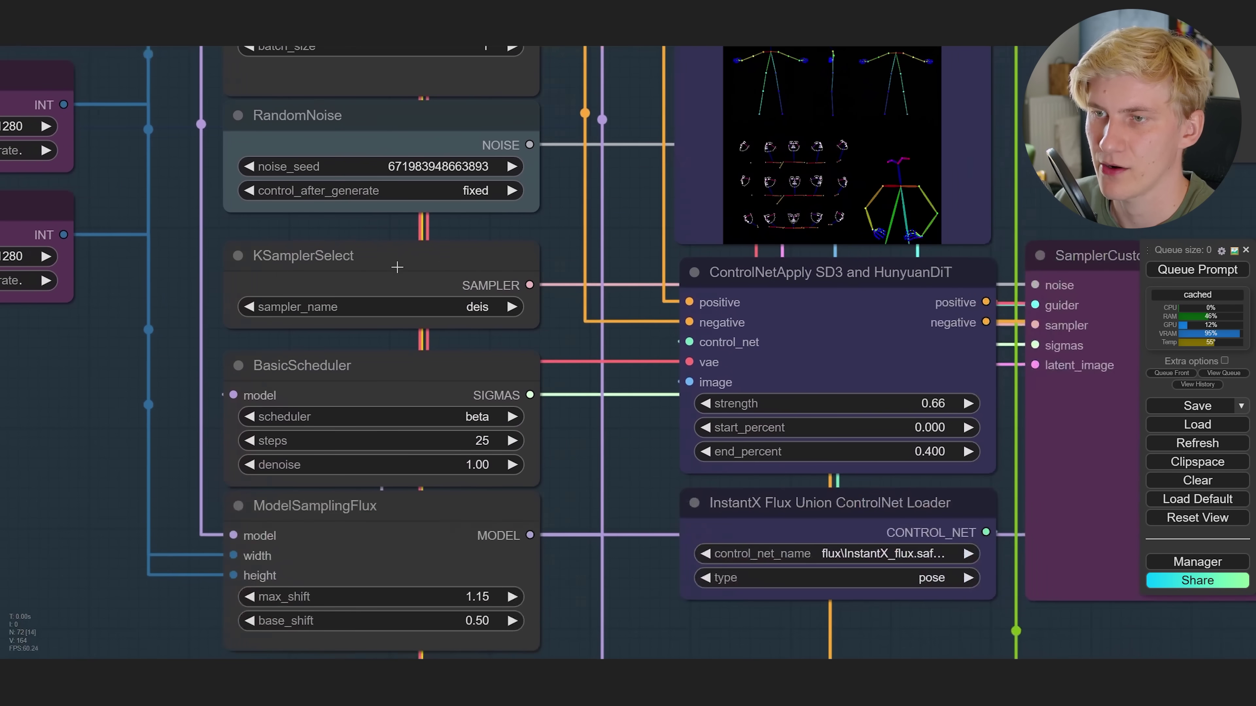
pyautogui.scroll(-5, 839, 402)
pyautogui.moveTo(843, 311); pyautogui.dragTo(766, 426)
pyautogui.scroll(3, 767, 428)
pyautogui.moveTo(925, 315); pyautogui.dragTo(922, 352)
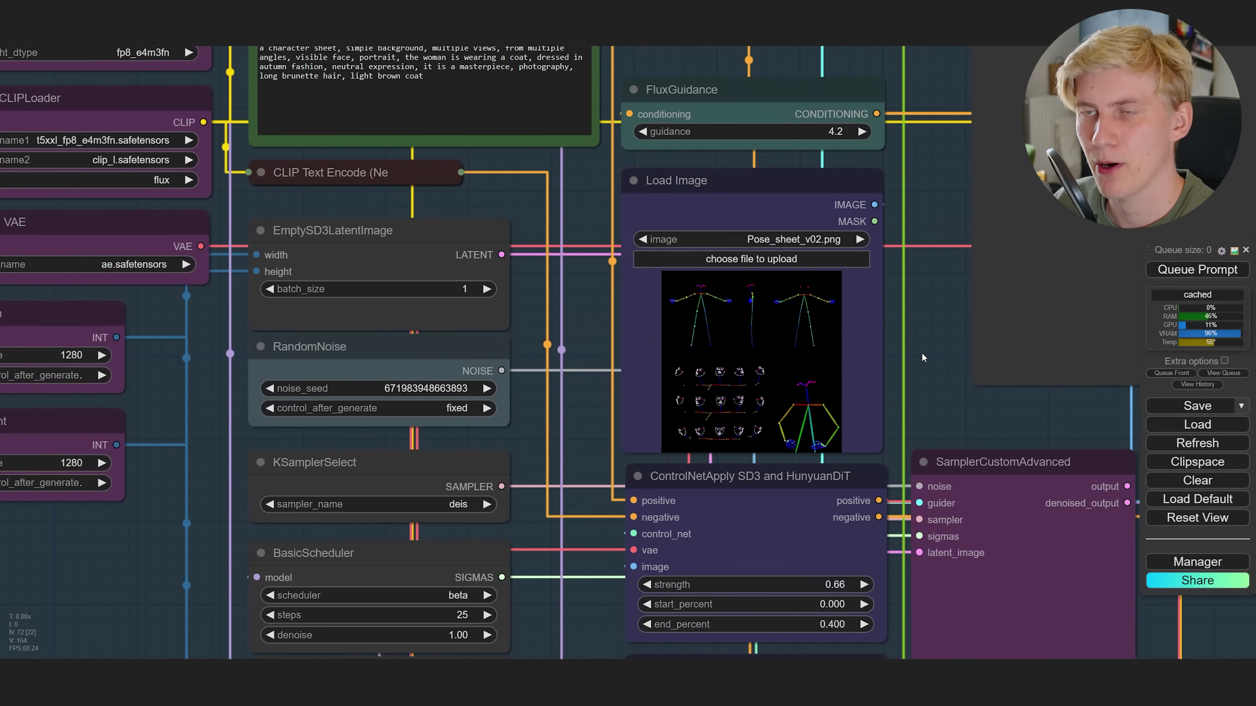
# - Review the character description in the positive prompt node
pyautogui.scroll(2, 921, 352)
pyautogui.click(796, 306)
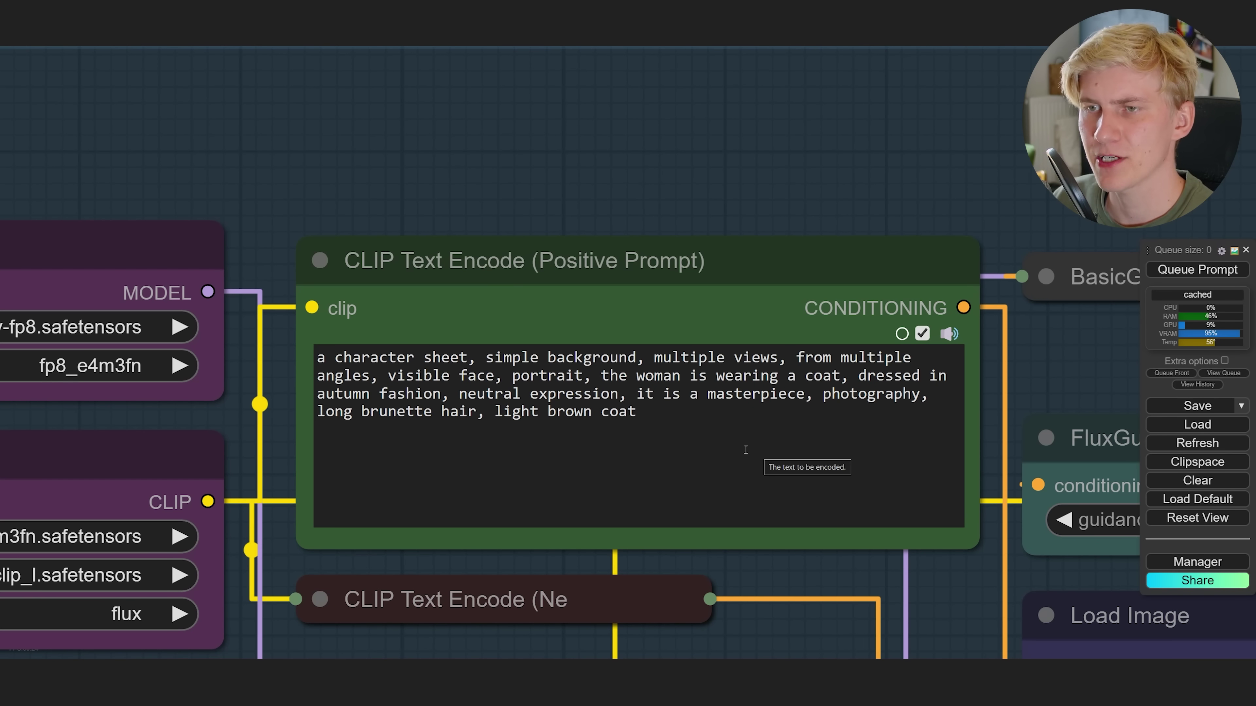
pyautogui.moveTo(746, 450); pyautogui.dragTo(662, 186)
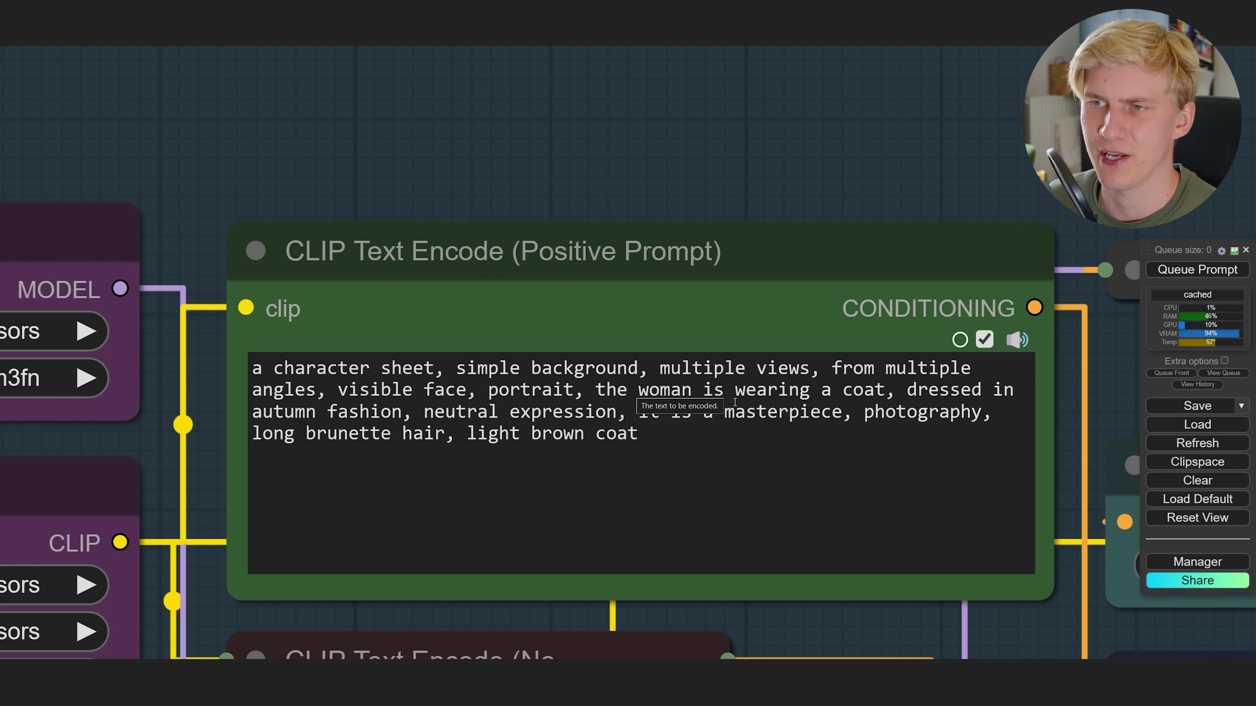
pyautogui.scroll(-2, 741, 252)
pyautogui.click(302, 278)
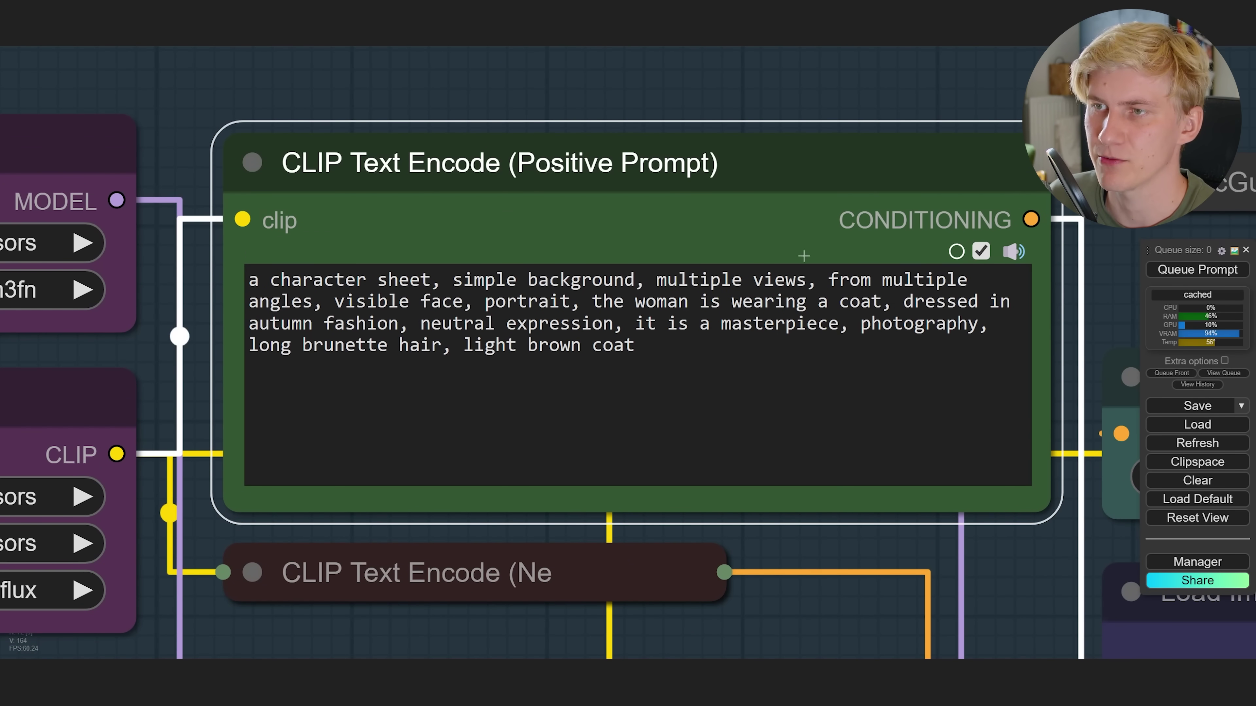
pyautogui.scroll(-15, 911, 305)
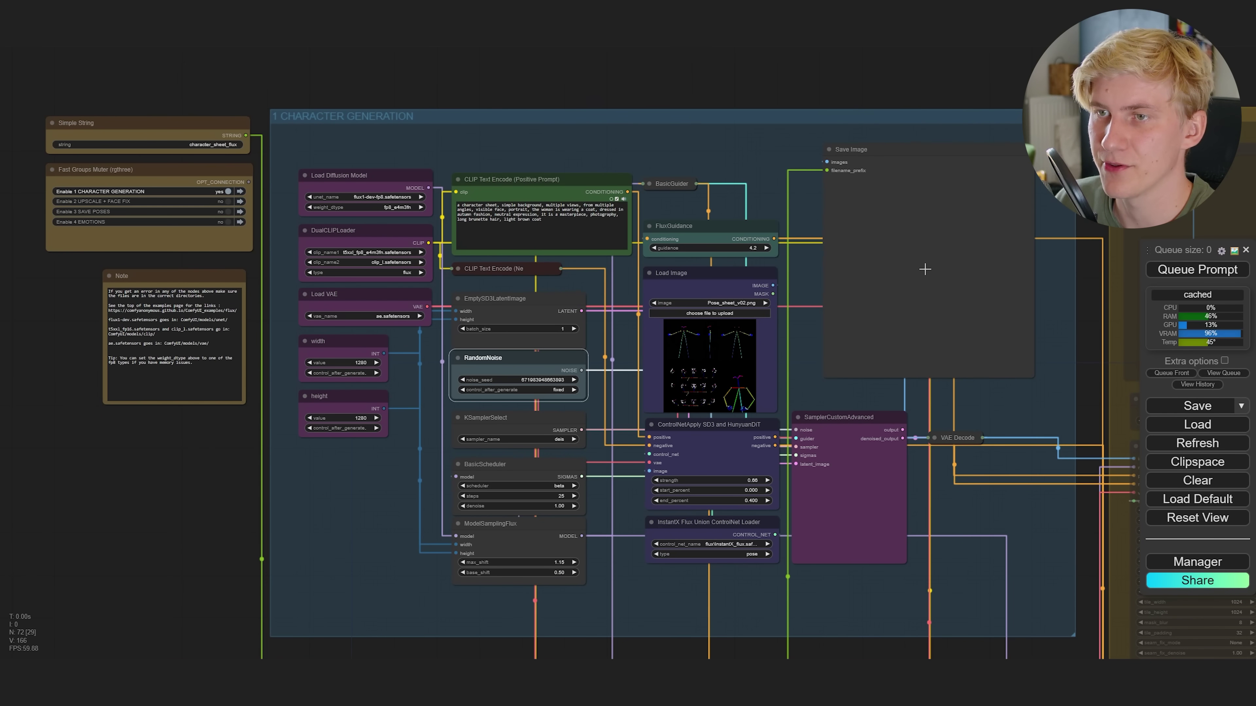
# - Check the file name string and group switches, and queue the prompt to generate the character sheet
pyautogui.scroll(9, 387, 156)
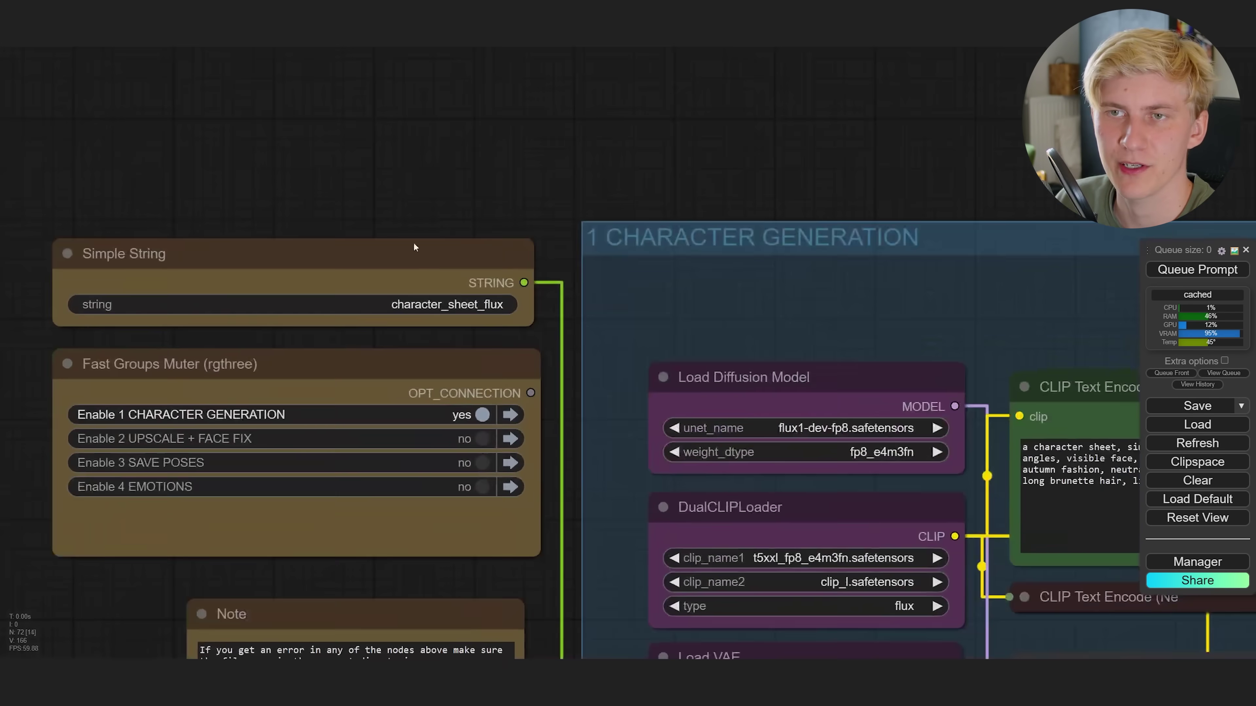
pyautogui.click(303, 285)
pyautogui.scroll(-4, 482, 302)
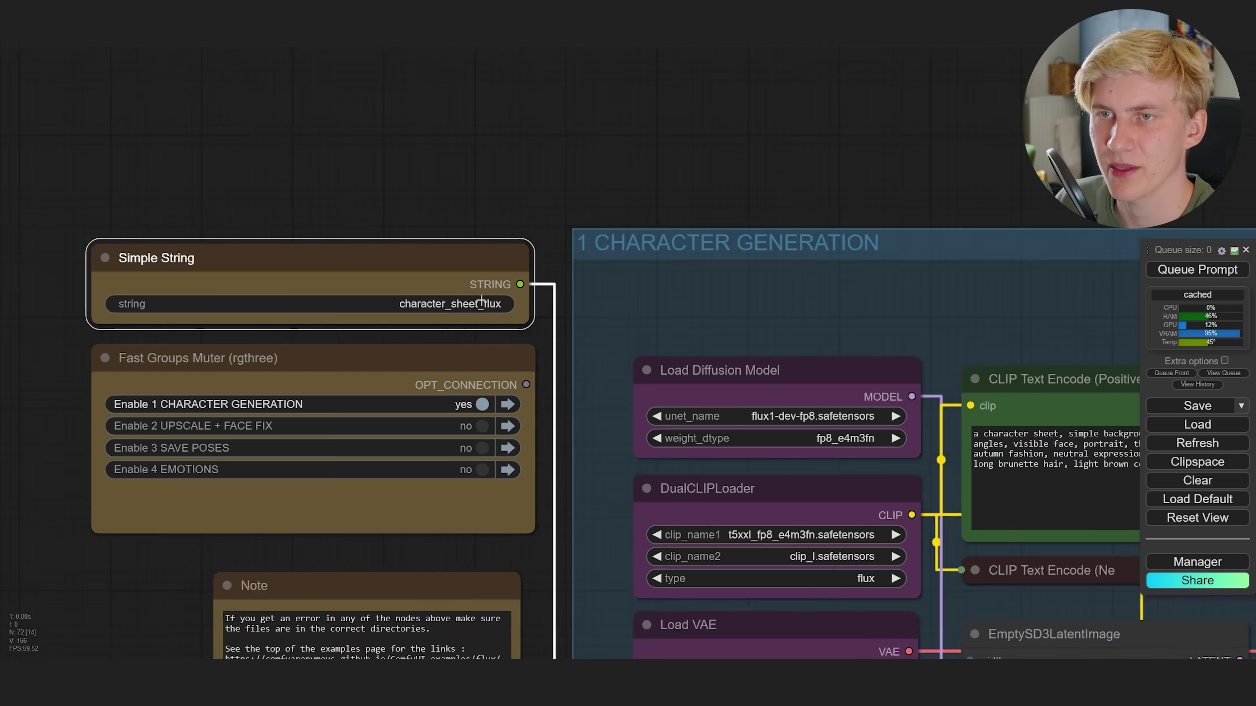
pyautogui.moveTo(830, 337); pyautogui.dragTo(517, 202)
pyautogui.scroll(-3, 544, 214)
pyautogui.moveTo(974, 262); pyautogui.dragTo(873, 215)
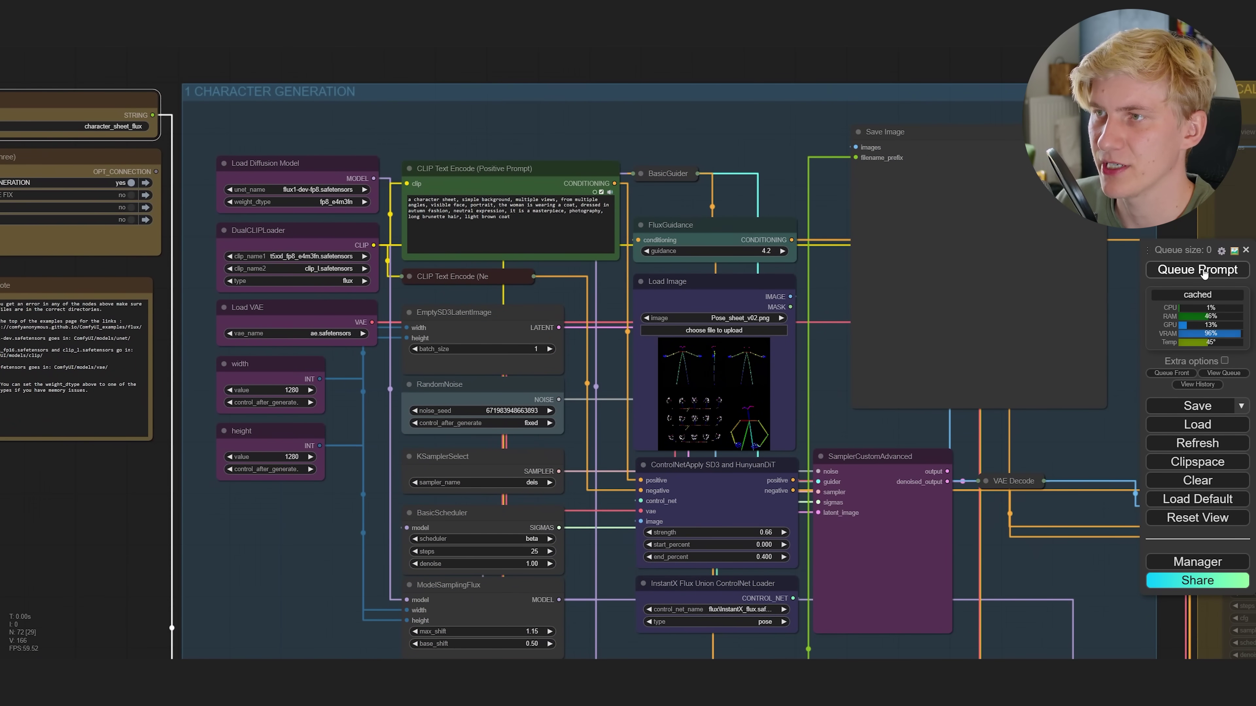
pyautogui.scroll(-3, 1025, 500)
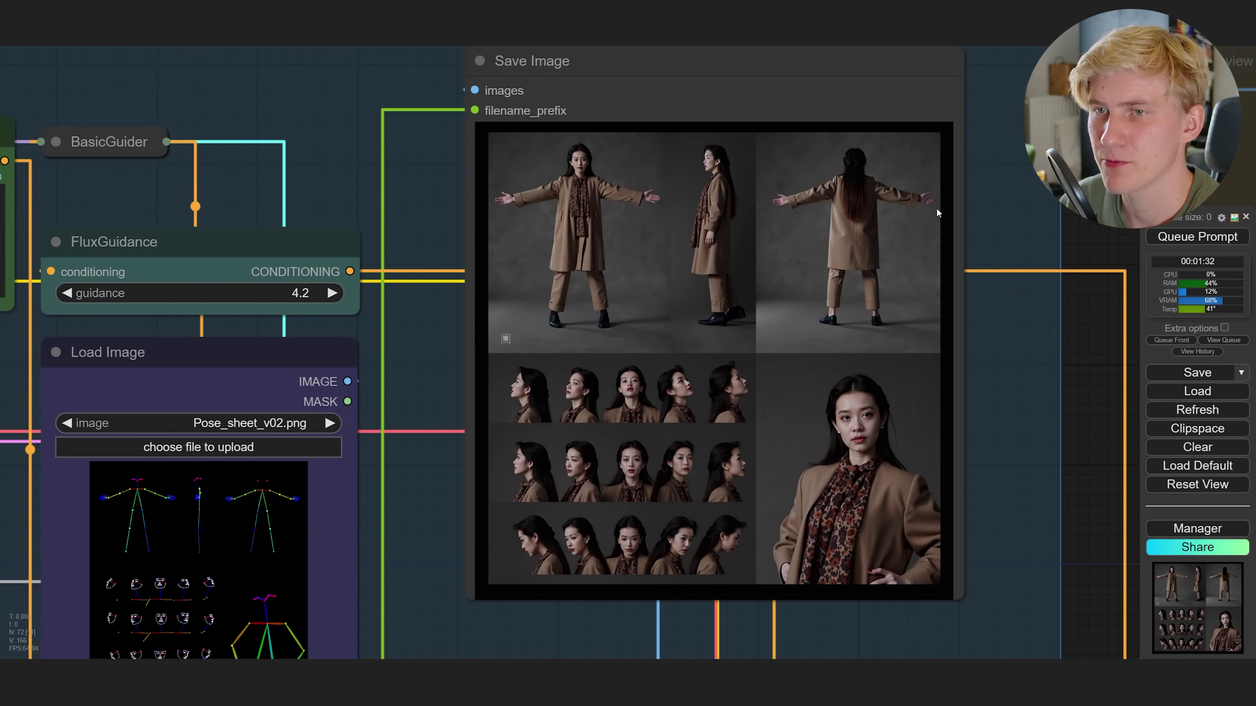
pyautogui.scroll(2, 657, 399)
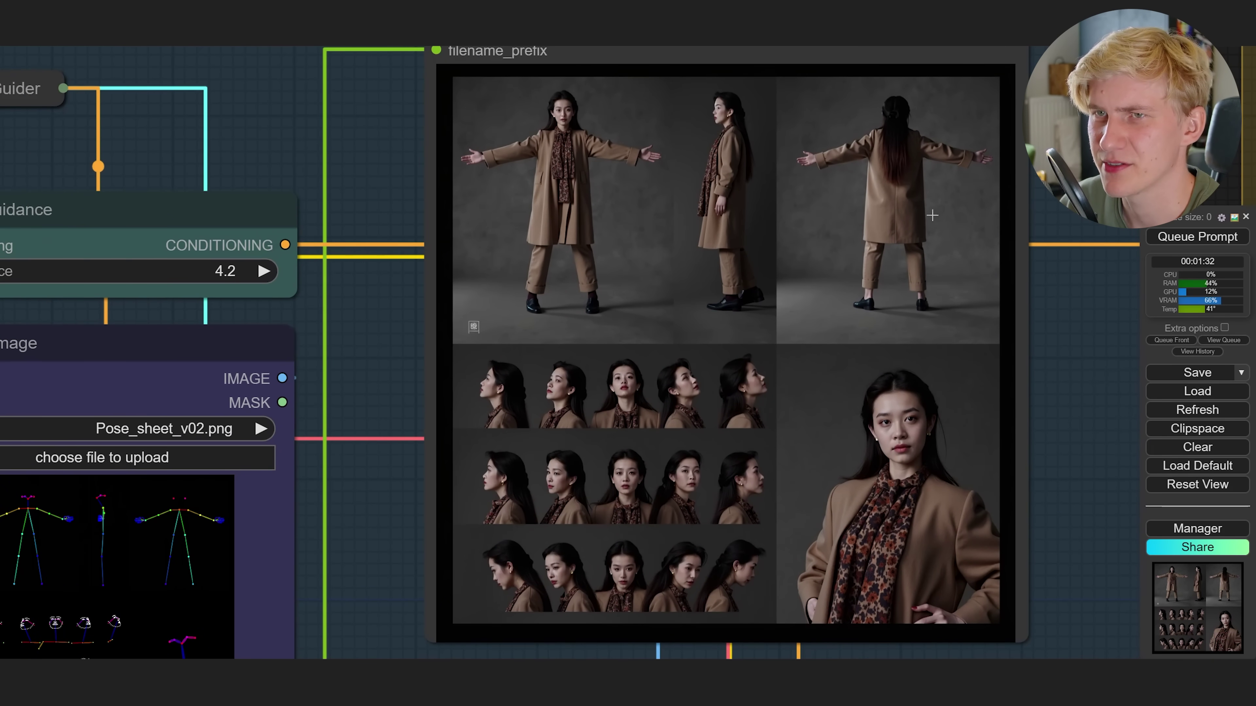
pyautogui.scroll(-4, 932, 215)
pyautogui.moveTo(669, 329); pyautogui.dragTo(847, 175)
pyautogui.scroll(-2, 847, 175)
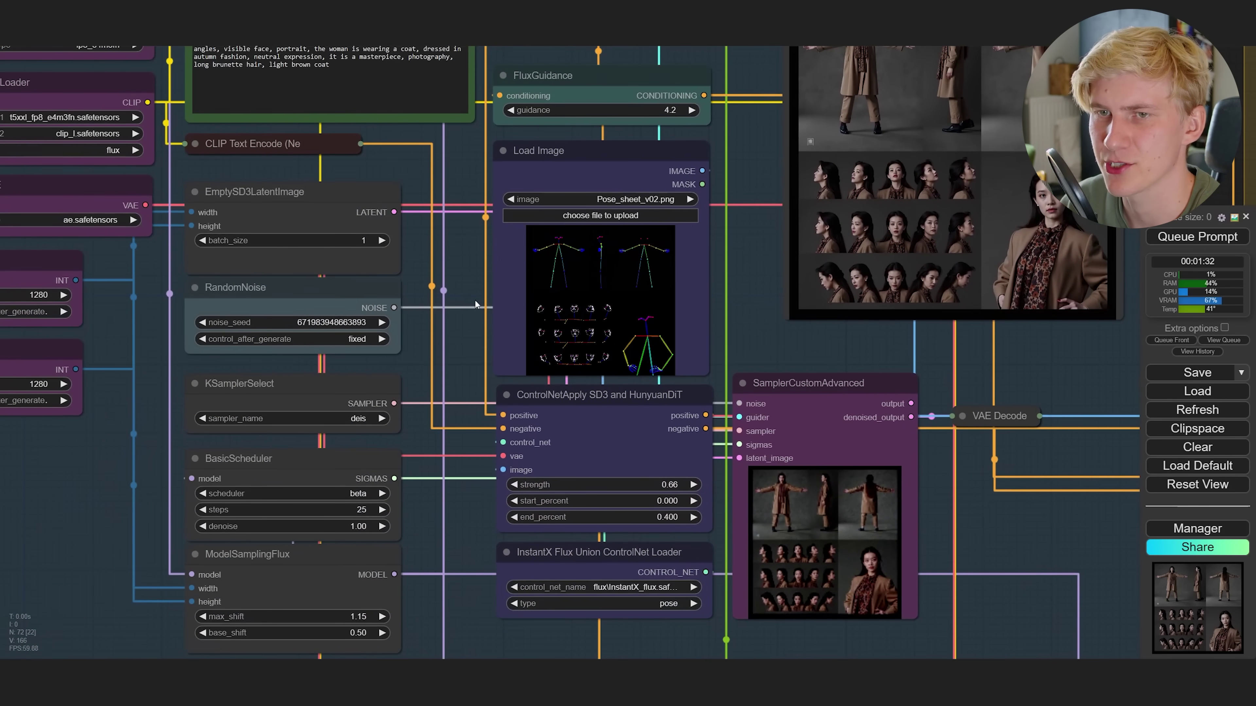
pyautogui.moveTo(475, 304); pyautogui.dragTo(589, 385)
pyautogui.doubleClick(502, 400)
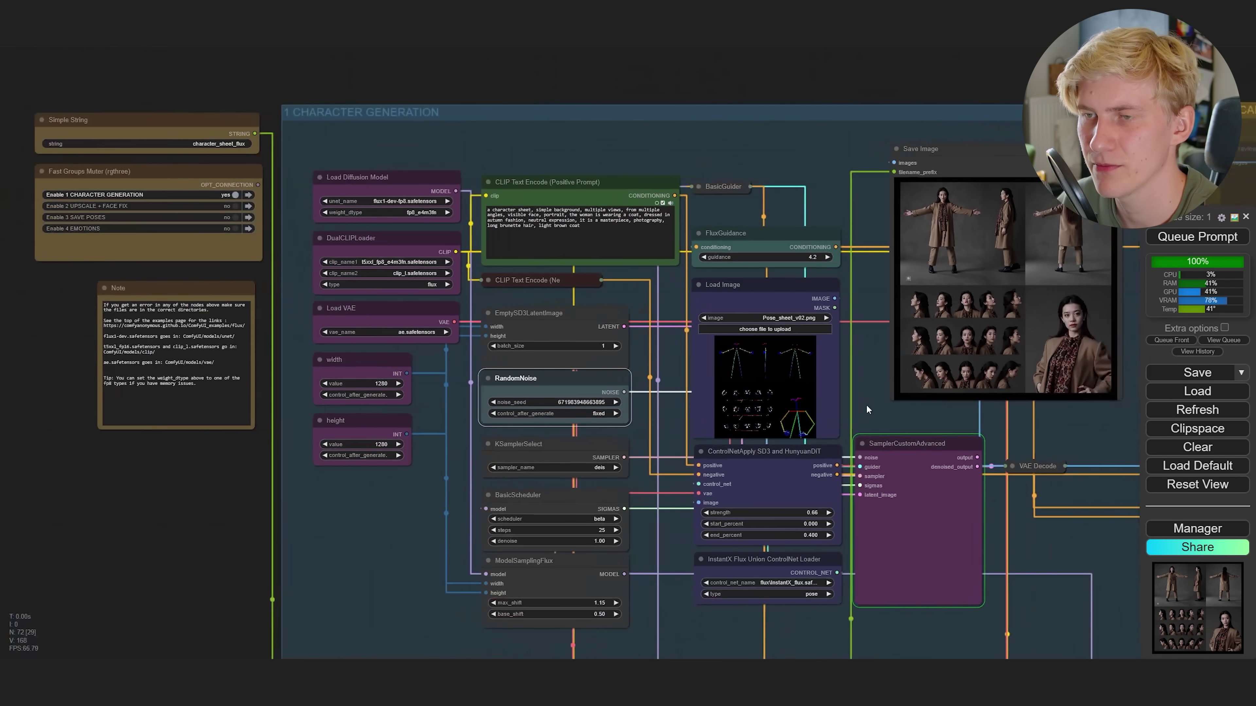
# - Inspect the newly generated character sheet up close, checking the full-body poses, the head angles and the portrait
pyautogui.scroll(9, 1007, 204)
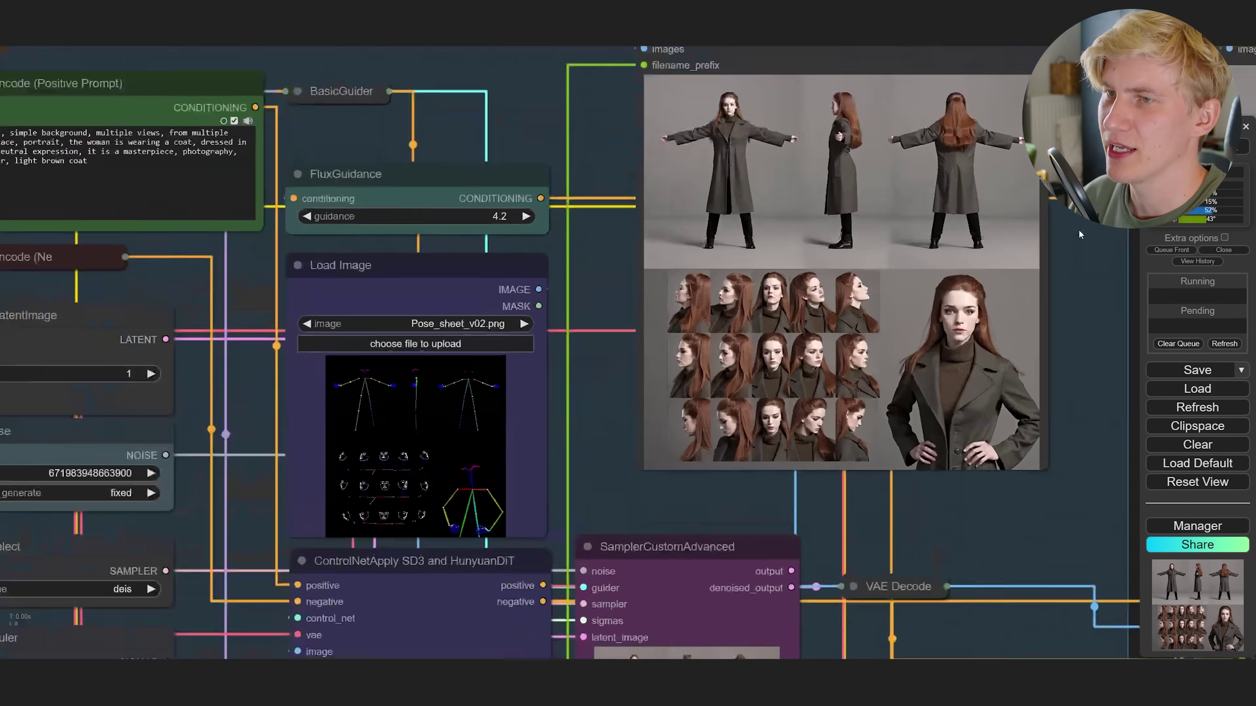
pyautogui.scroll(3, 930, 346)
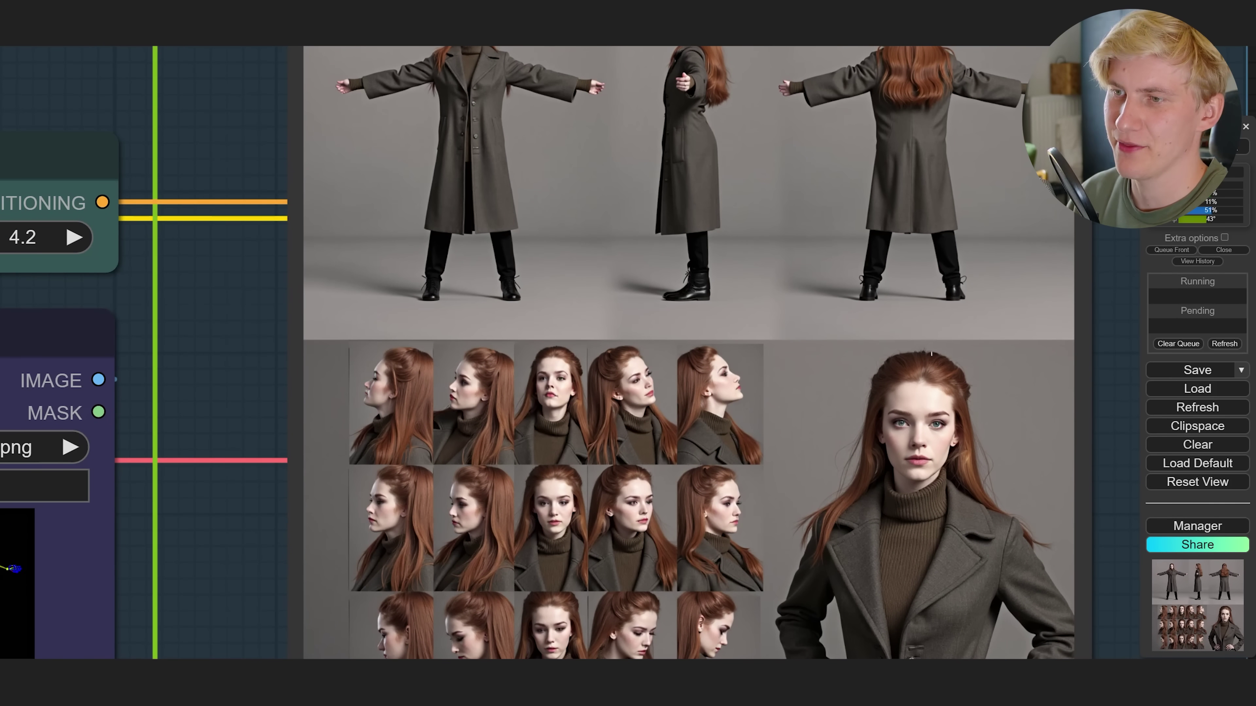
pyautogui.scroll(1, 915, 374)
pyautogui.moveTo(886, 229); pyautogui.dragTo(1067, 296)
pyautogui.scroll(-1, 915, 374)
pyautogui.scroll(-1, 1066, 296)
pyautogui.scroll(7, 704, 243)
pyautogui.scroll(-10, 736, 274)
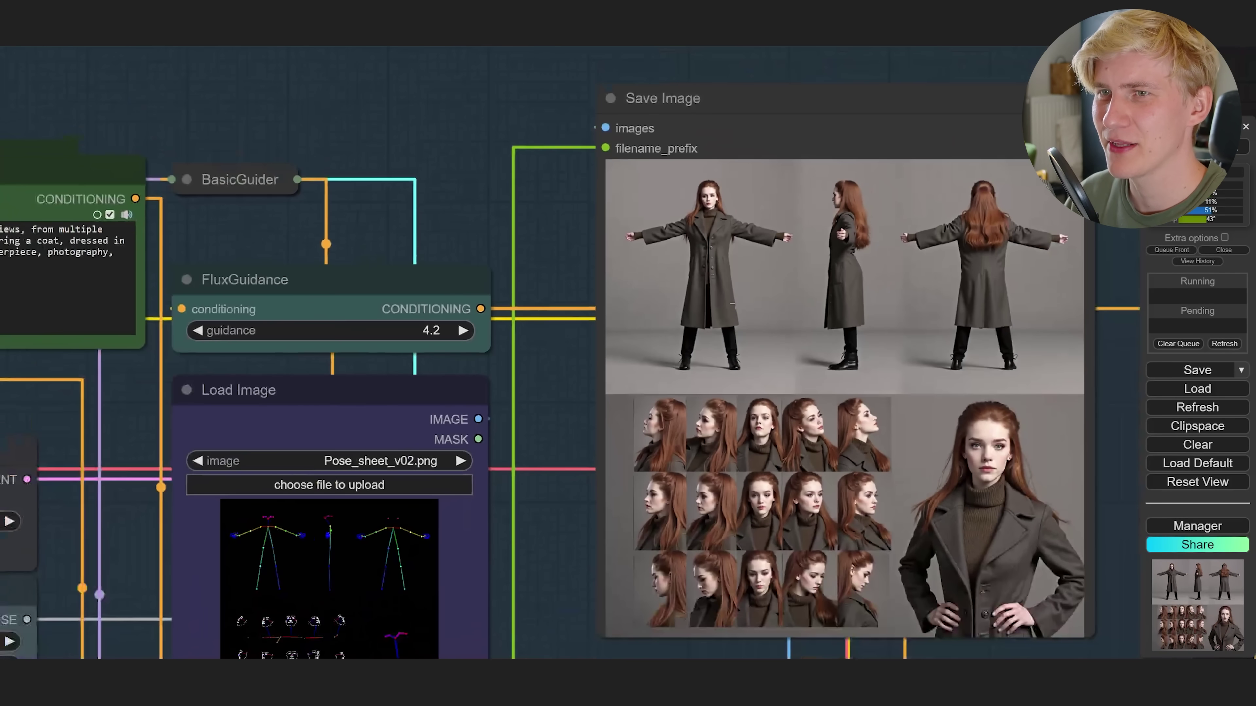
# - Enable the 2 UPSCALE + FACE FIX group in the Fast Groups Muter node
pyautogui.scroll(-5, 857, 375)
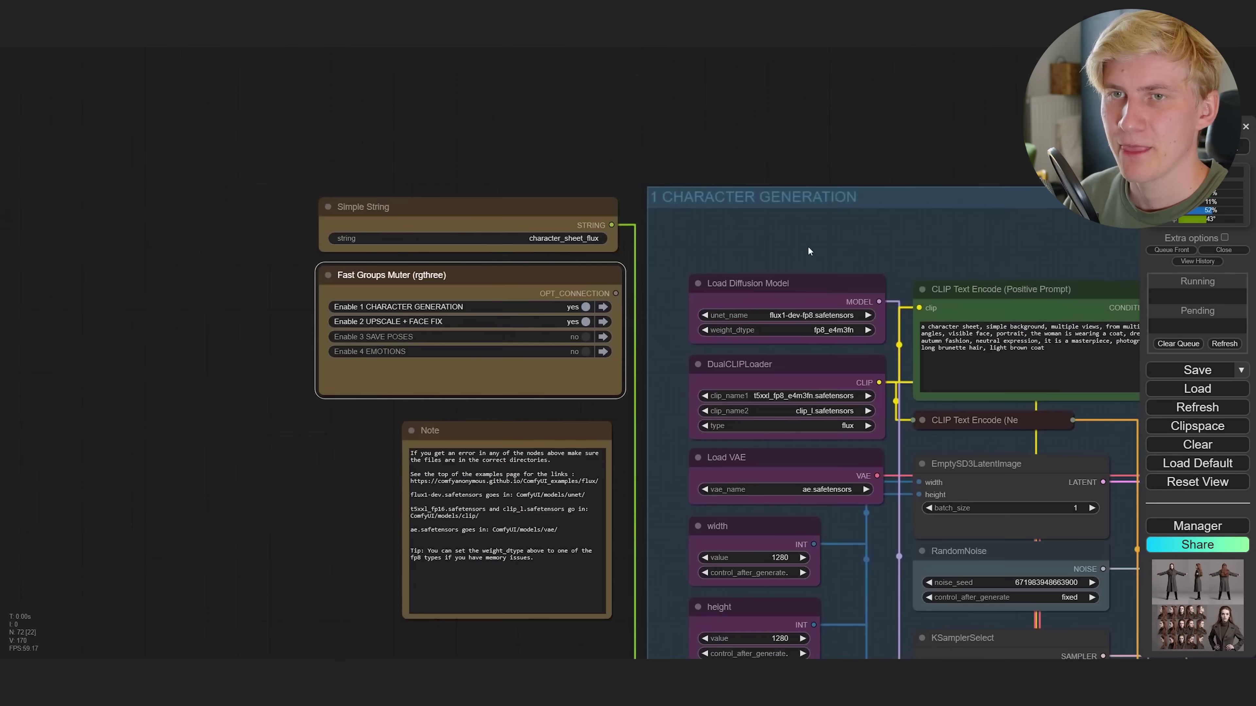
pyautogui.scroll(4, 496, 316)
pyautogui.scroll(-5, 979, 305)
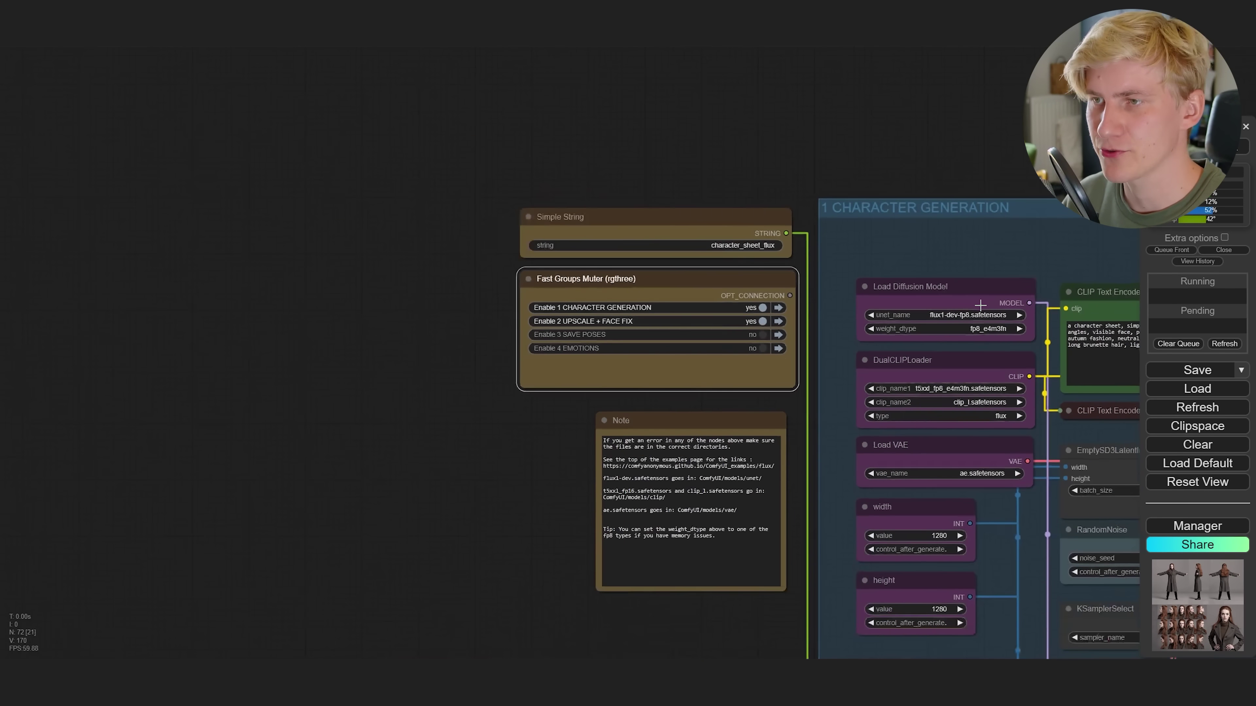
# - Inspect the upscaled character sheet in the preview node, checking the full-body poses, faces and portrait for detail
pyautogui.moveTo(1077, 204); pyautogui.dragTo(437, 130)
pyautogui.scroll(-4, 440, 129)
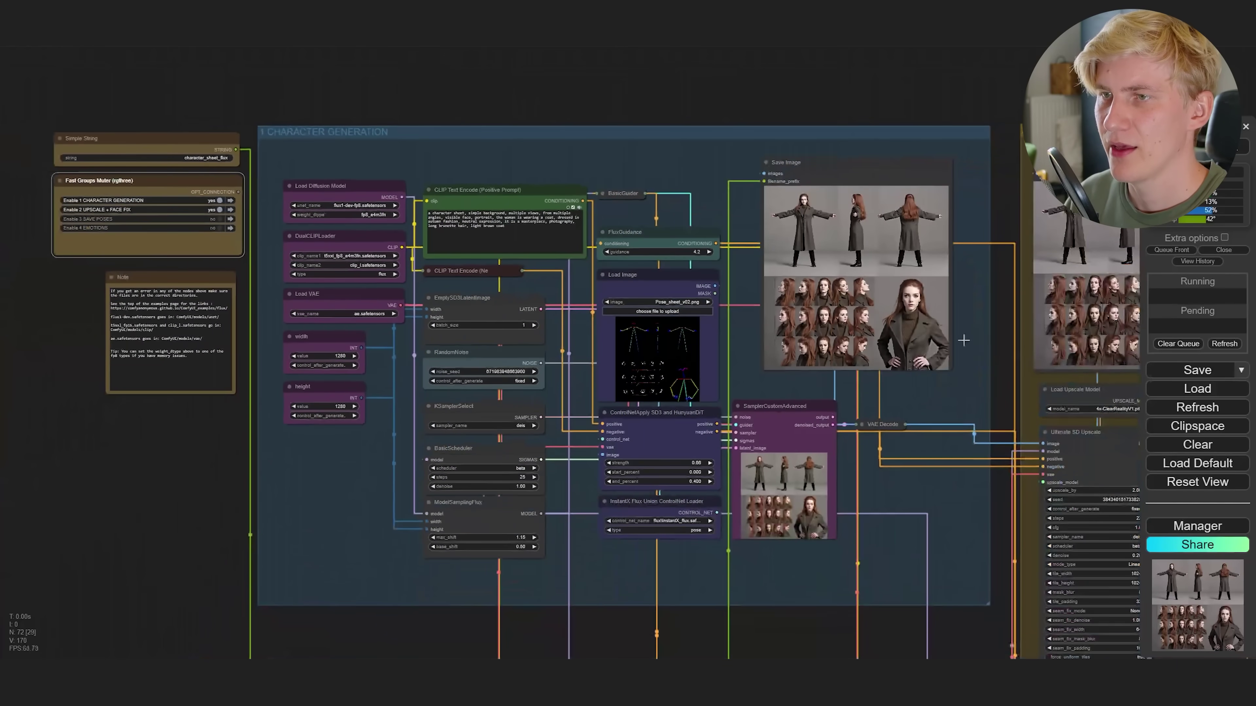
pyautogui.moveTo(1022, 369); pyautogui.dragTo(437, 365)
pyautogui.scroll(2, 459, 283)
pyautogui.scroll(-1, 437, 365)
pyautogui.scroll(5, 255, 291)
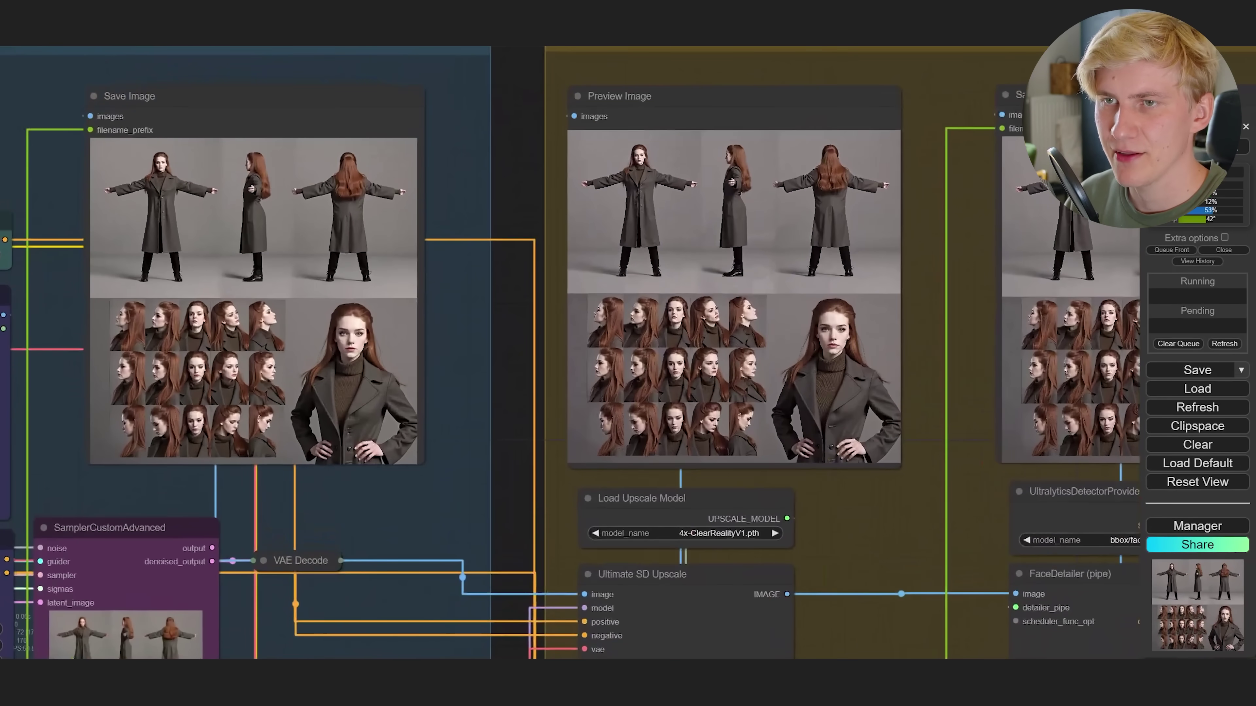
pyautogui.moveTo(495, 297); pyautogui.dragTo(467, 243)
pyautogui.scroll(9, 780, 105)
pyautogui.scroll(3, 526, 148)
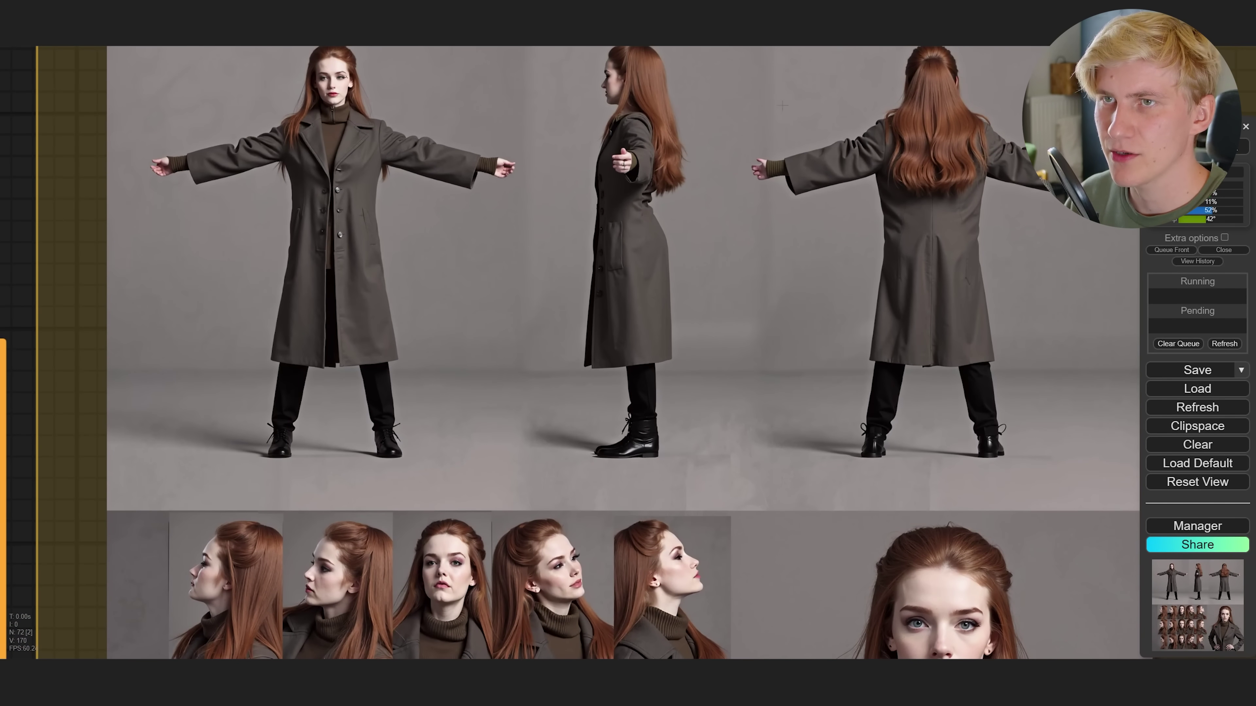
pyautogui.scroll(-2, 627, 395)
pyautogui.moveTo(628, 396); pyautogui.dragTo(743, 200)
pyautogui.moveTo(1011, 423); pyautogui.dragTo(766, 329)
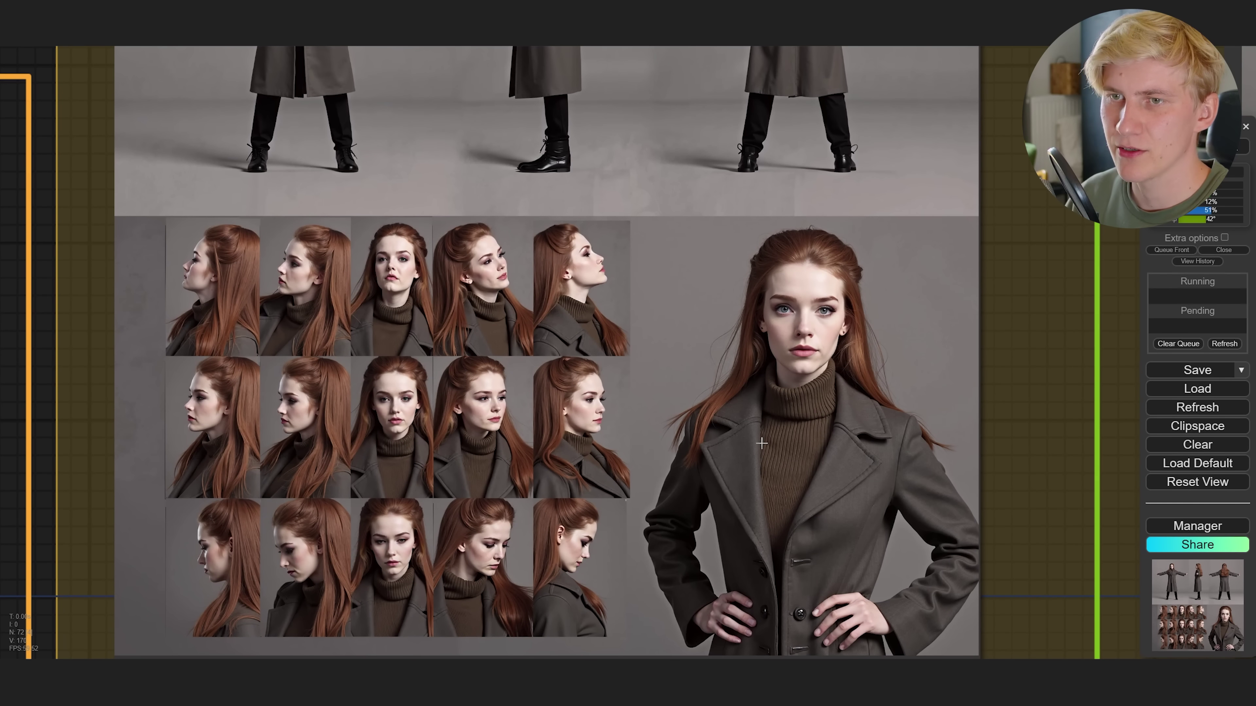
# - Compare the upscaled preview with the face-fixed sheet in the UPSCALE + FACE FIX group's Save Image node
pyautogui.scroll(-5, 761, 443)
pyautogui.scroll(3, 793, 350)
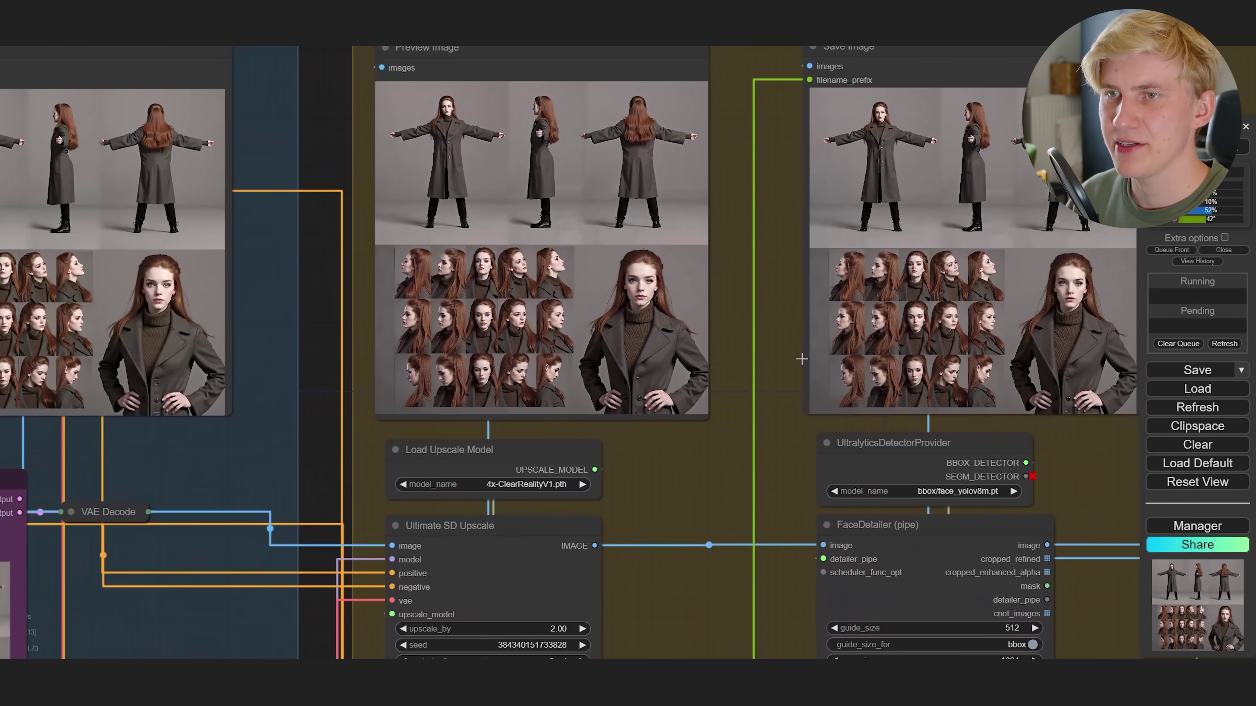
pyautogui.scroll(-2, 801, 360)
pyautogui.scroll(4, 752, 462)
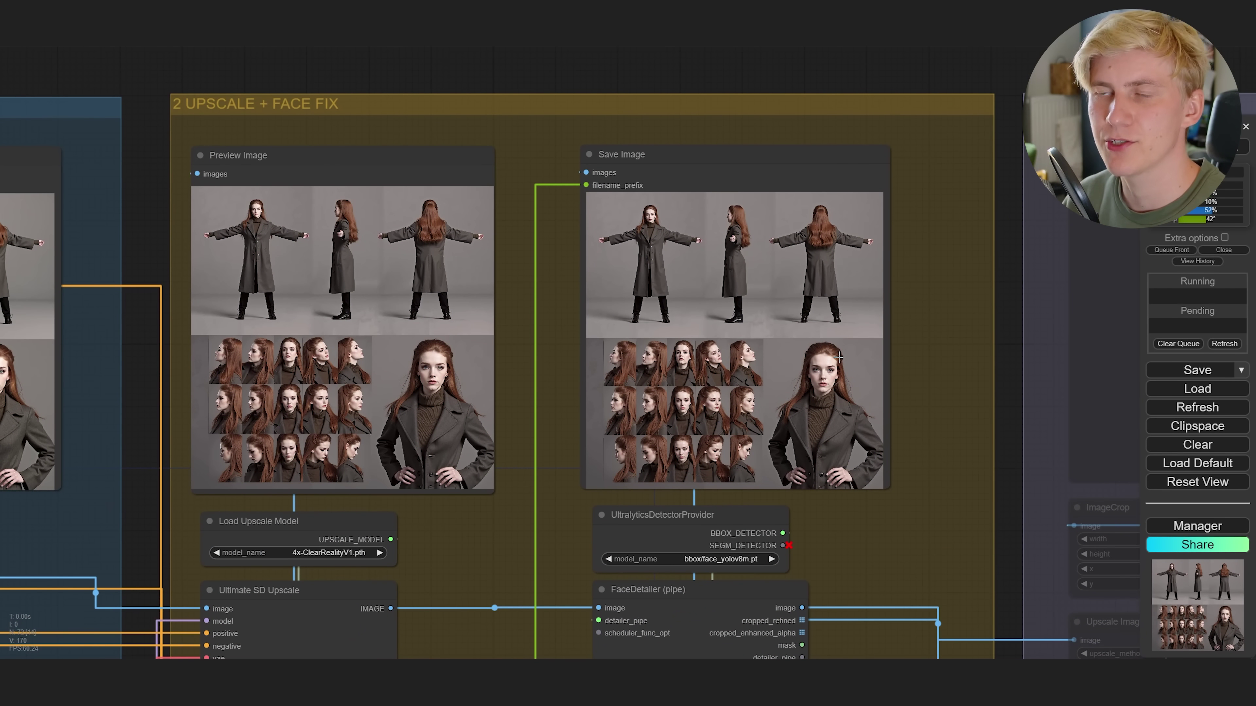
pyautogui.scroll(1, 827, 360)
pyautogui.moveTo(802, 394); pyautogui.dragTo(852, 263)
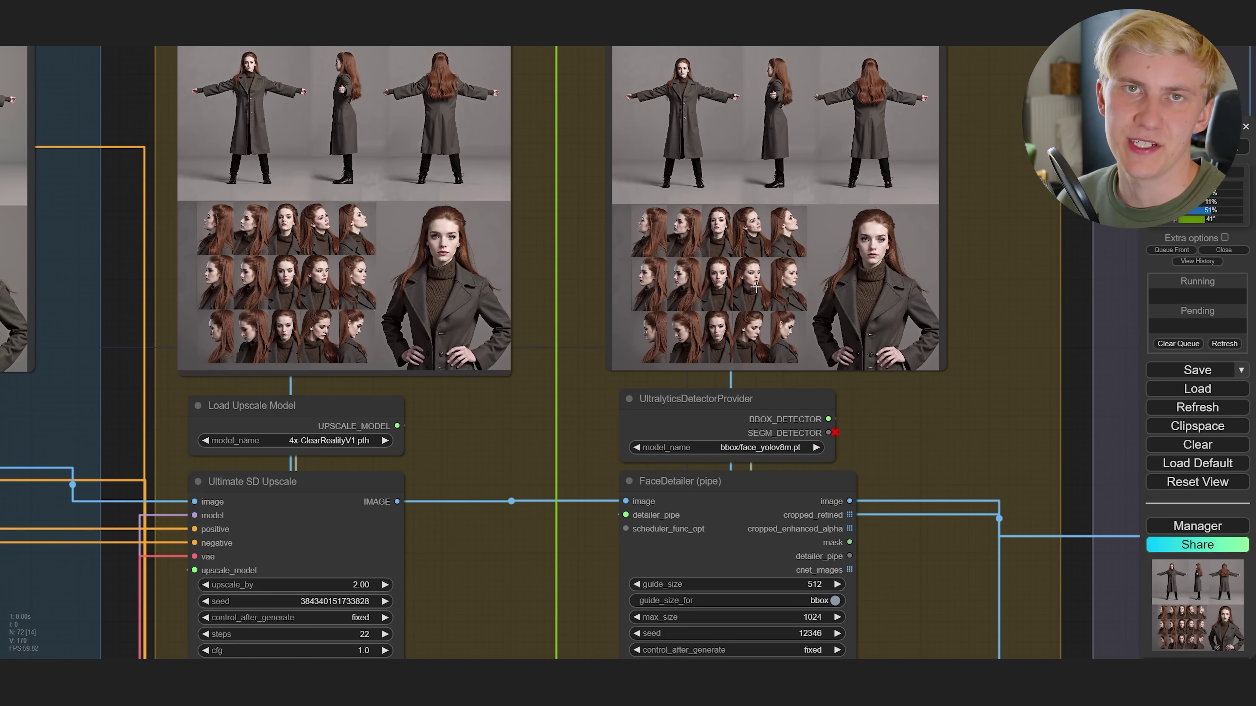
pyautogui.scroll(-3, 763, 298)
pyautogui.scroll(5, 713, 426)
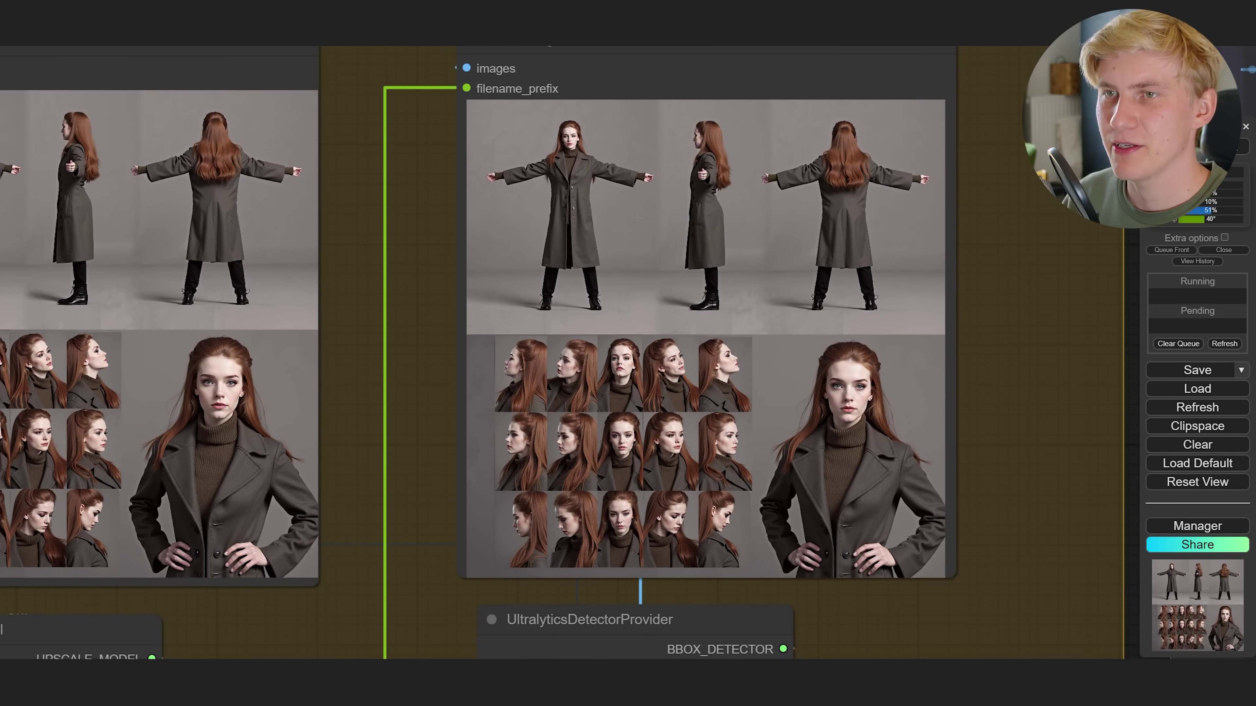
# - Un-bypass the purple Save Image node fed by FaceDetailer's cropped_refined output, run the workflow, and view the first face crop
pyautogui.scroll(-4, 643, 346)
pyautogui.scroll(2, 643, 346)
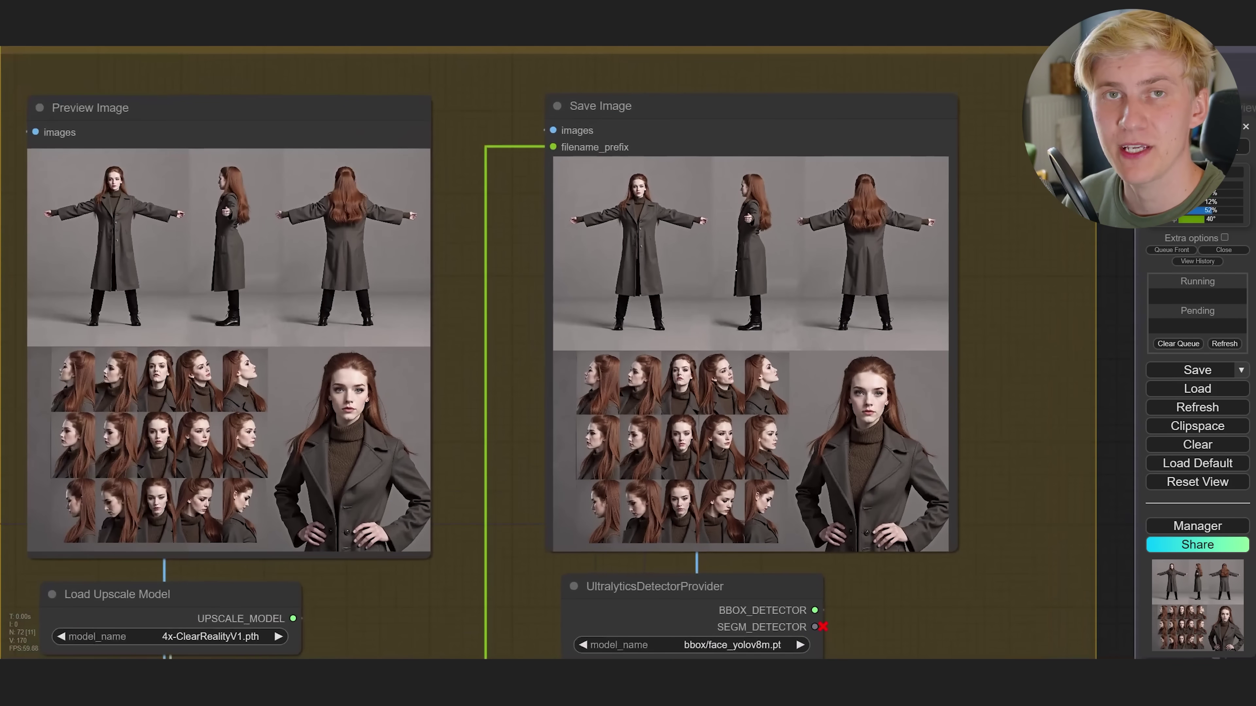
pyautogui.moveTo(934, 466); pyautogui.dragTo(681, 244)
pyautogui.scroll(-9, 638, 236)
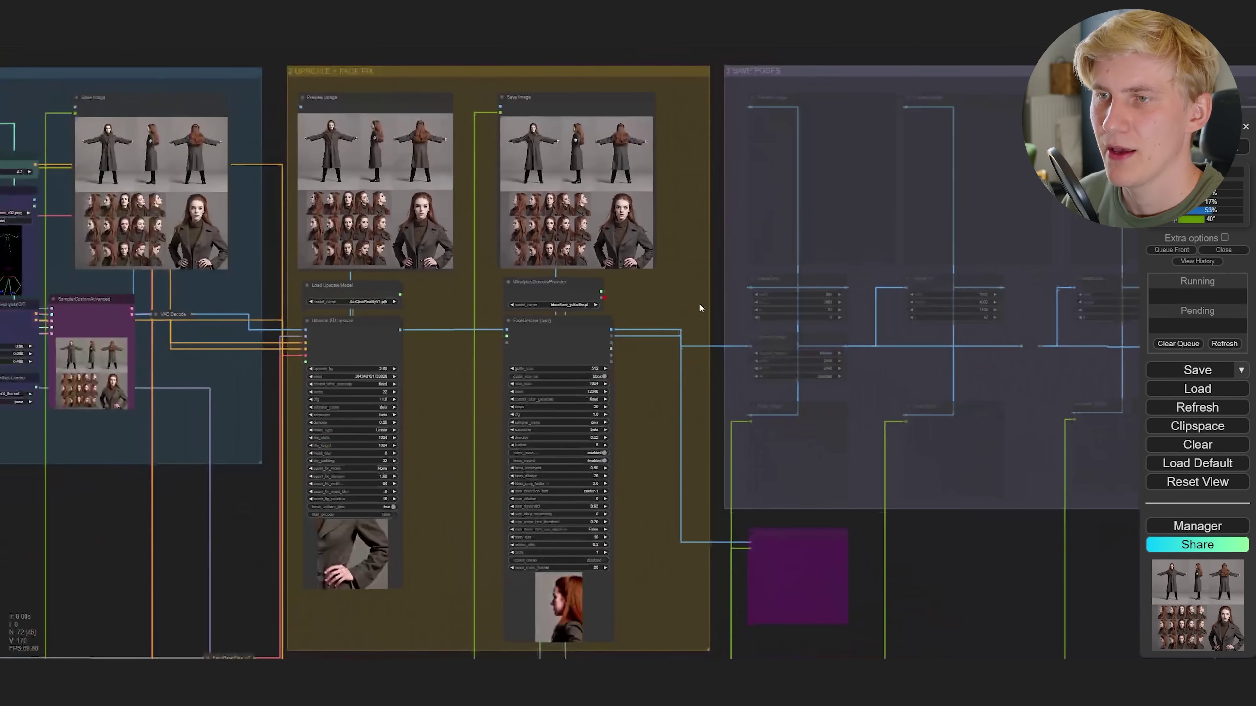
pyautogui.moveTo(777, 516); pyautogui.dragTo(752, 302)
pyautogui.scroll(5, 755, 332)
pyautogui.click(754, 340)
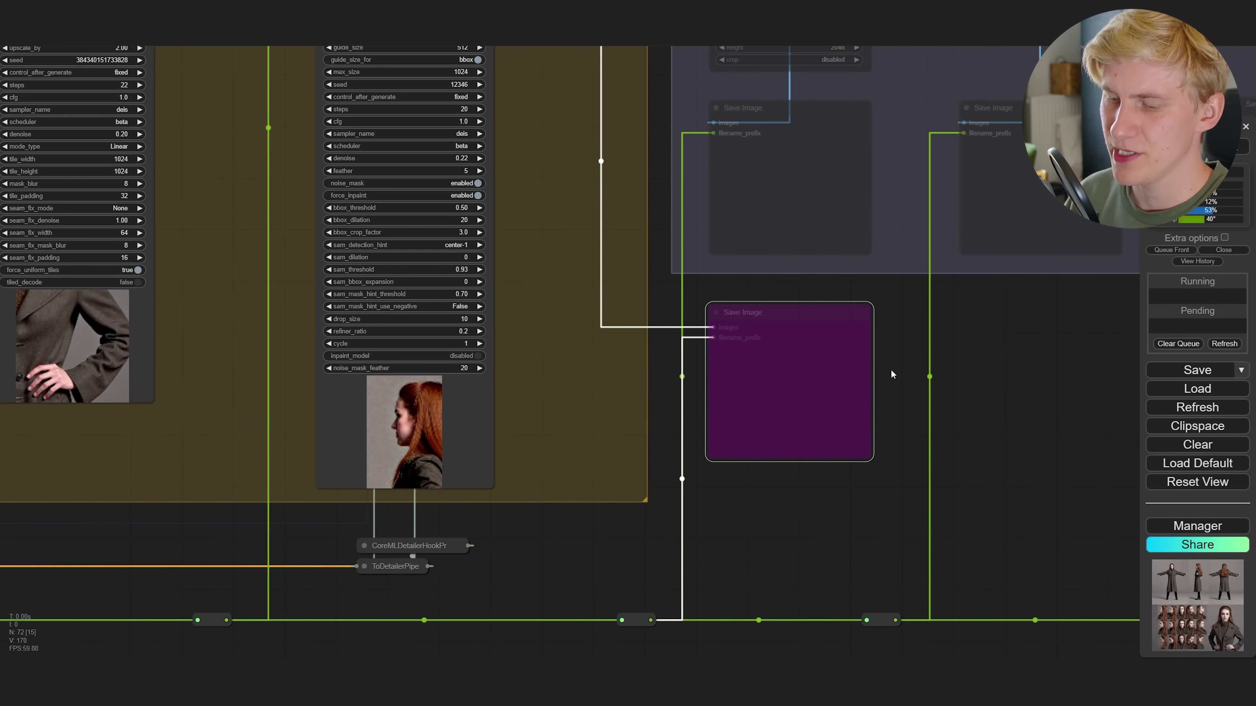
pyautogui.hotkey('ctrl', 'b')
pyautogui.moveTo(980, 242); pyautogui.dragTo(1012, 331)
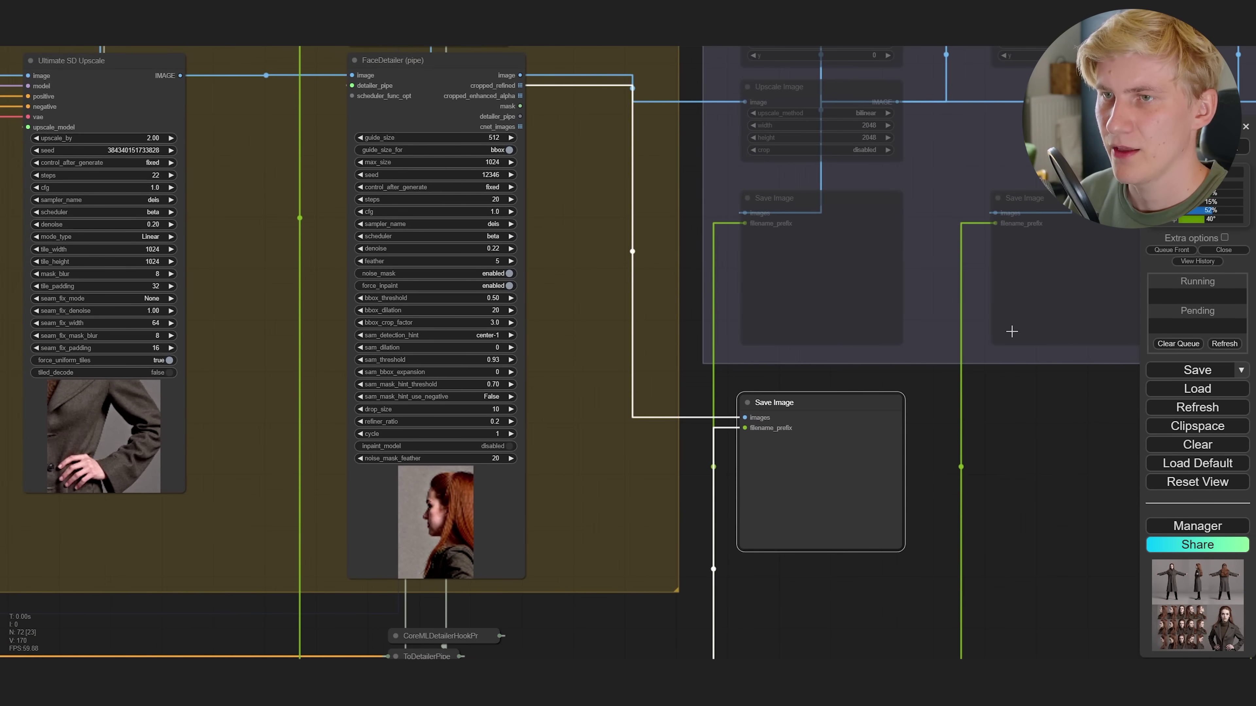
pyautogui.hotkey('ctrl', 'Return')
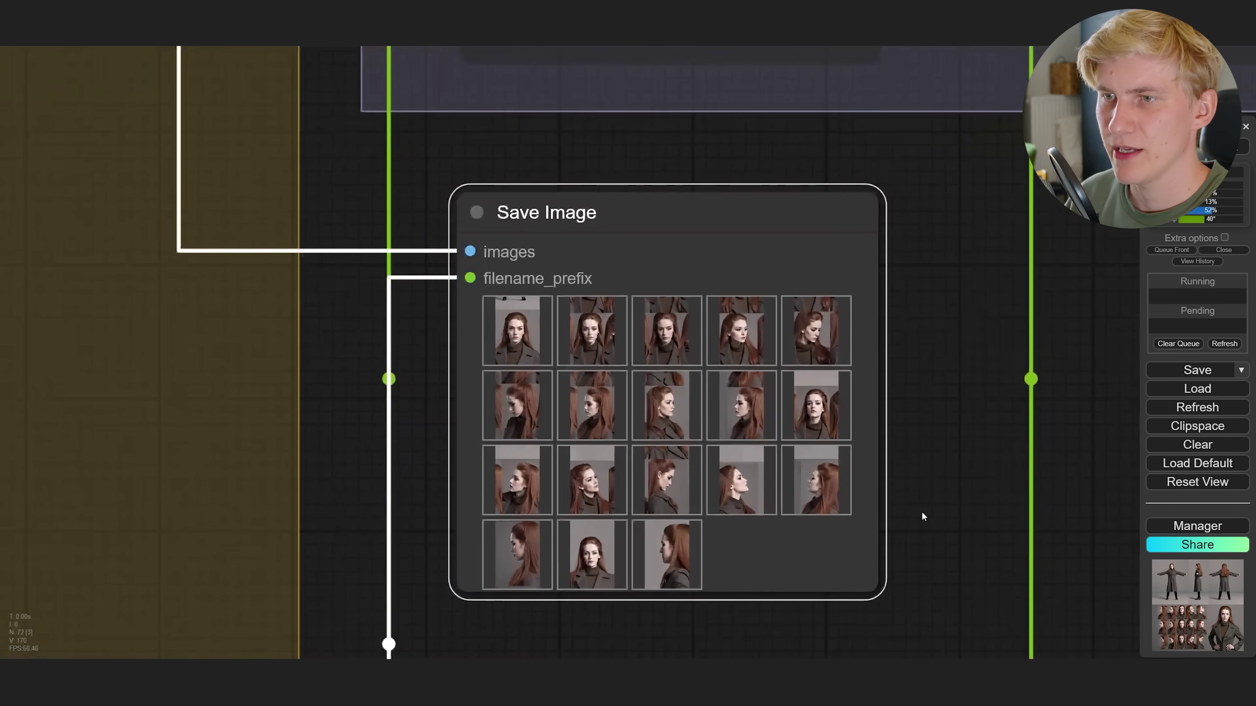
pyautogui.click(537, 352)
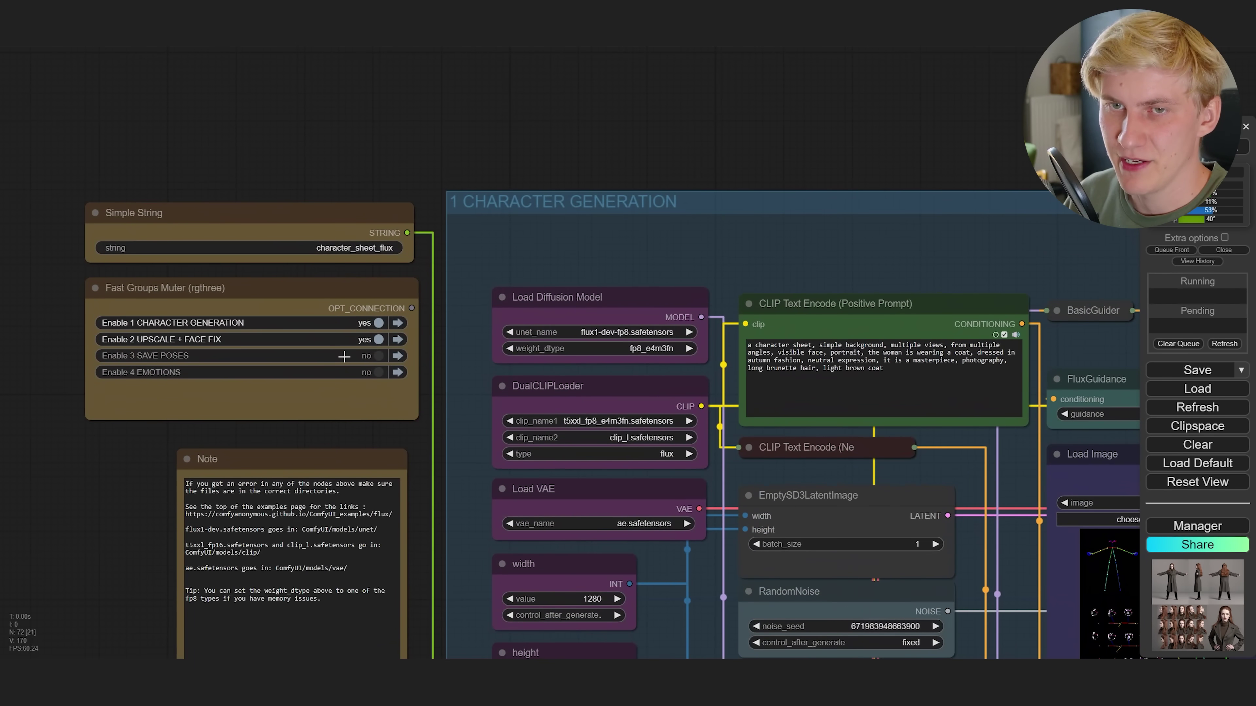
# - Enable the 3 SAVE POSES group in the Fast Groups Muter node and go to that group's cropped pose images
pyautogui.click(344, 356)
pyautogui.click(397, 356)
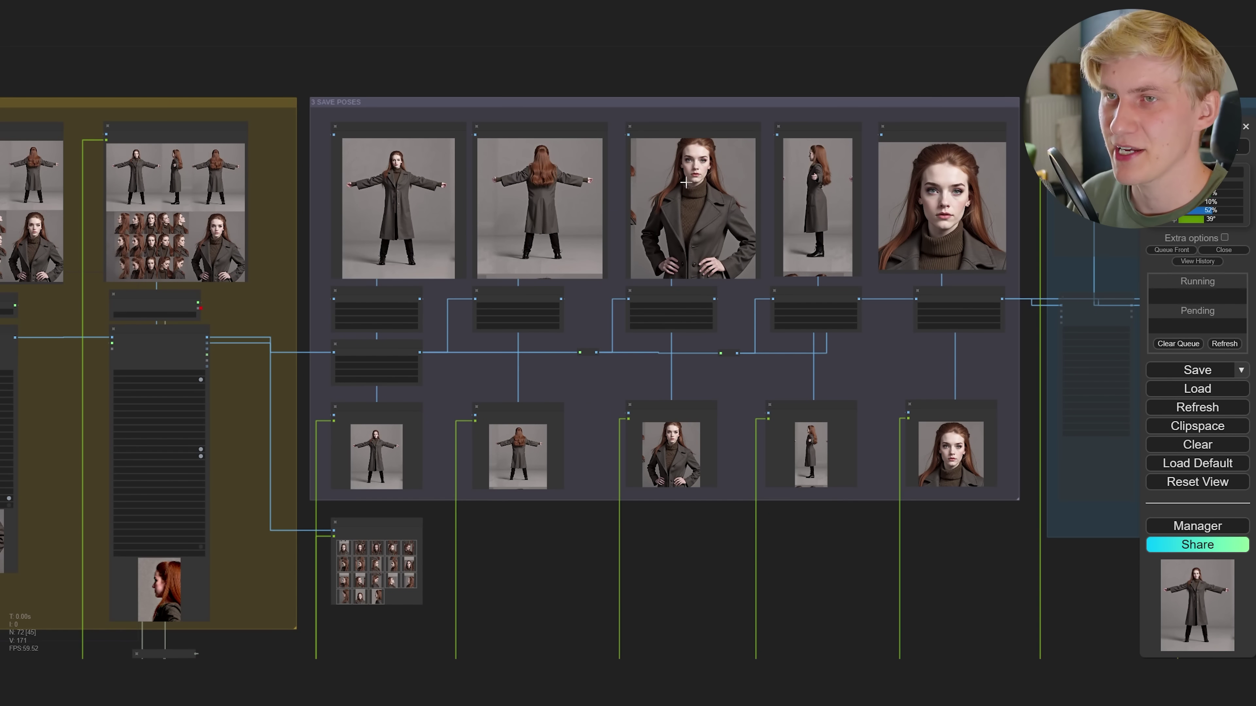
pyautogui.scroll(3, 712, 242)
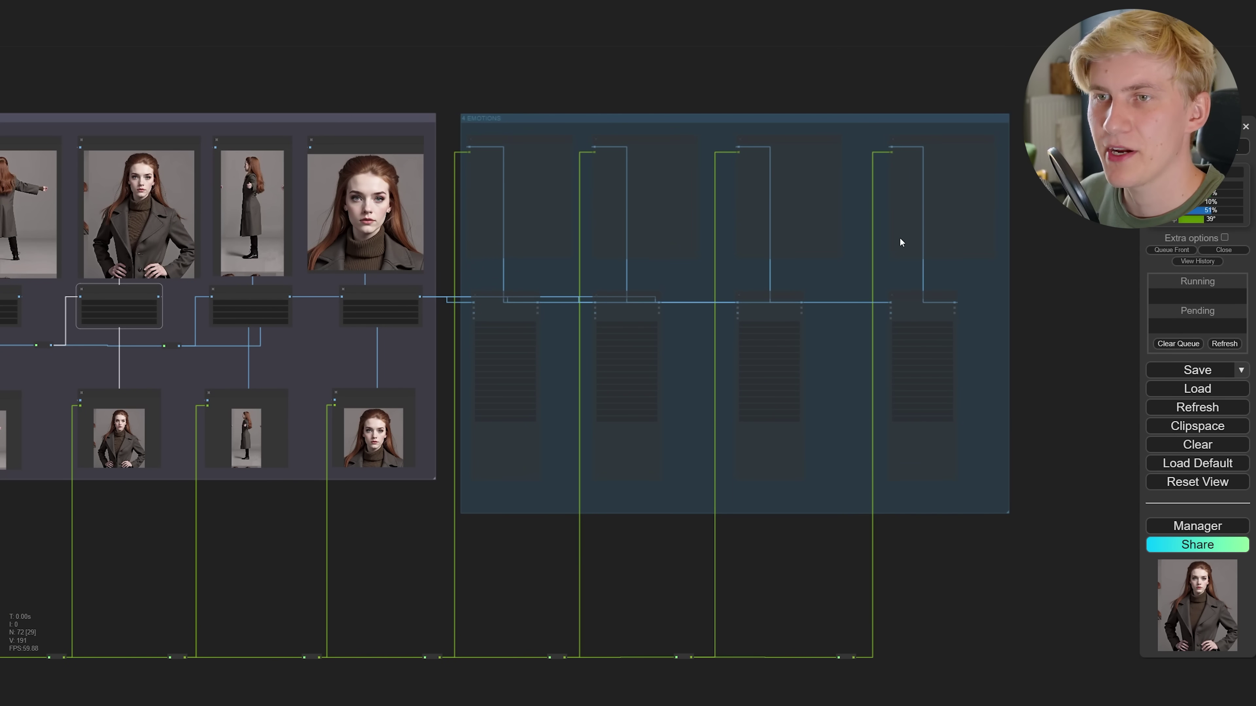
# - Enable the 4 EMOTIONS group in the Fast Groups Muter node
pyautogui.moveTo(149, 282); pyautogui.dragTo(1112, 334)
pyautogui.moveTo(346, 247); pyautogui.dragTo(930, 292)
pyautogui.scroll(9, 544, 277)
pyautogui.click(637, 306)
pyautogui.scroll(-2, 892, 258)
pyautogui.scroll(-8, 891, 257)
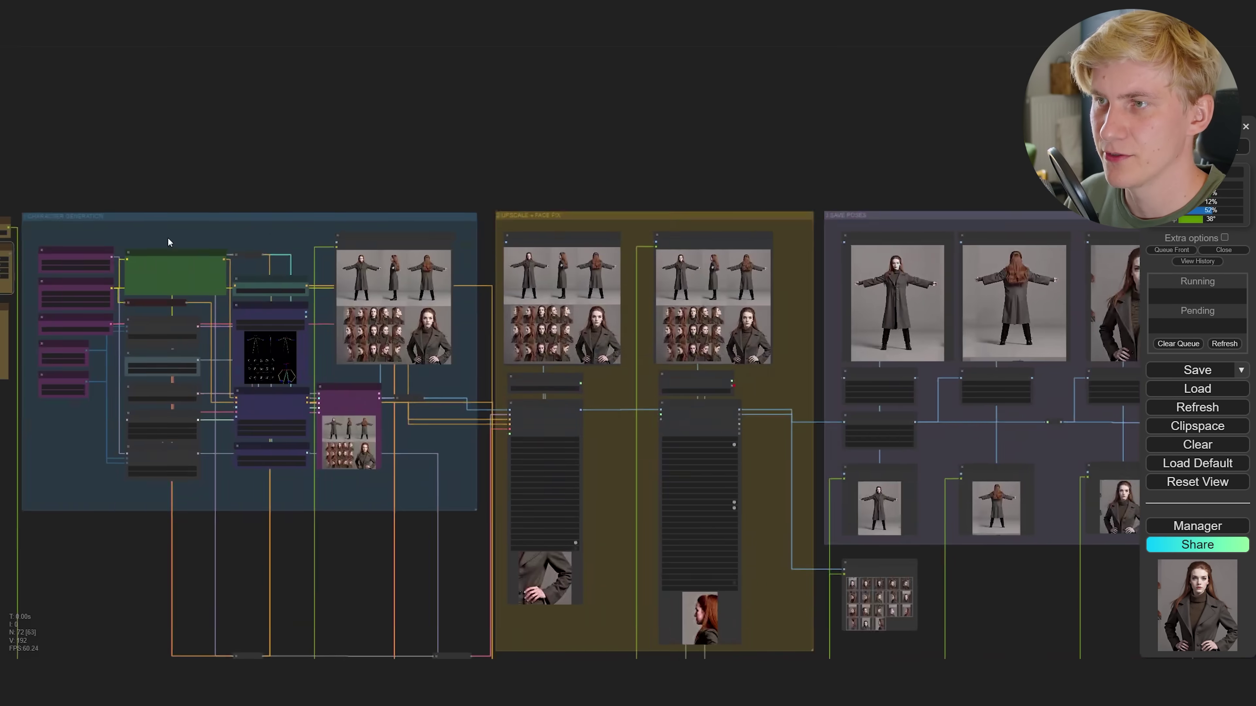
# - Inspect the four generated portraits in the 4 EMOTIONS group up close, comparing their facial expressions
pyautogui.scroll(6, 1084, 294)
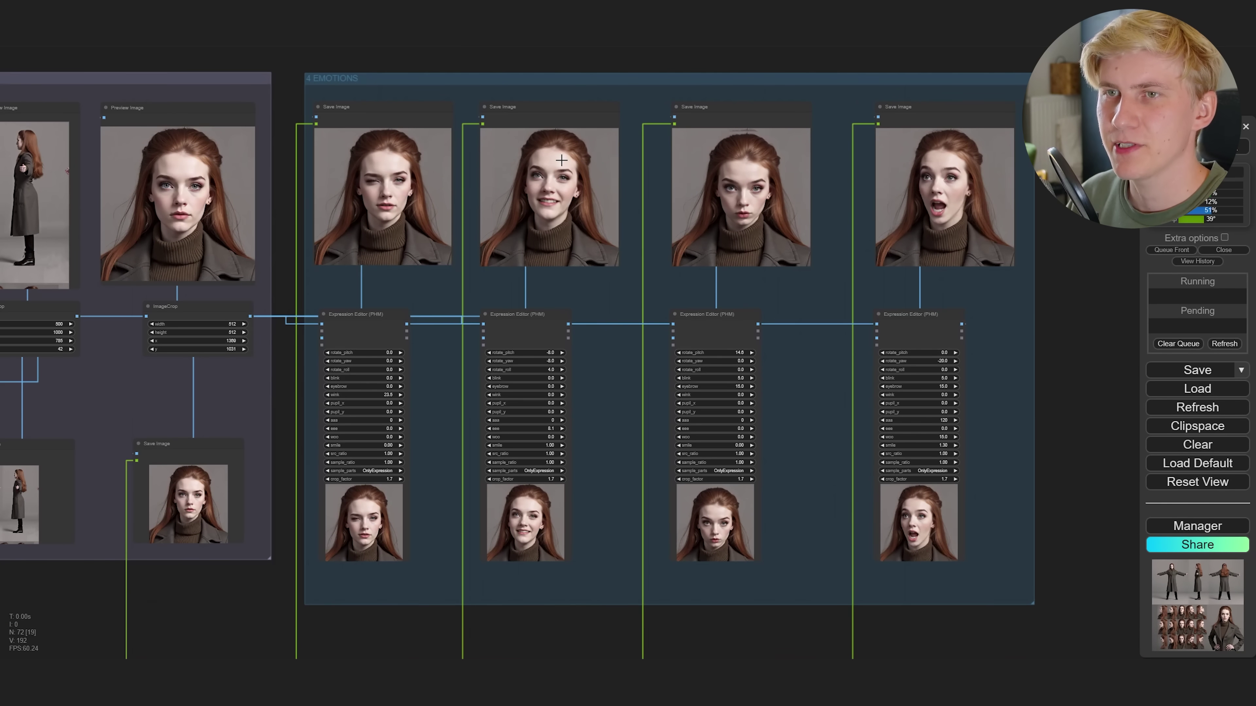
pyautogui.scroll(7, 360, 181)
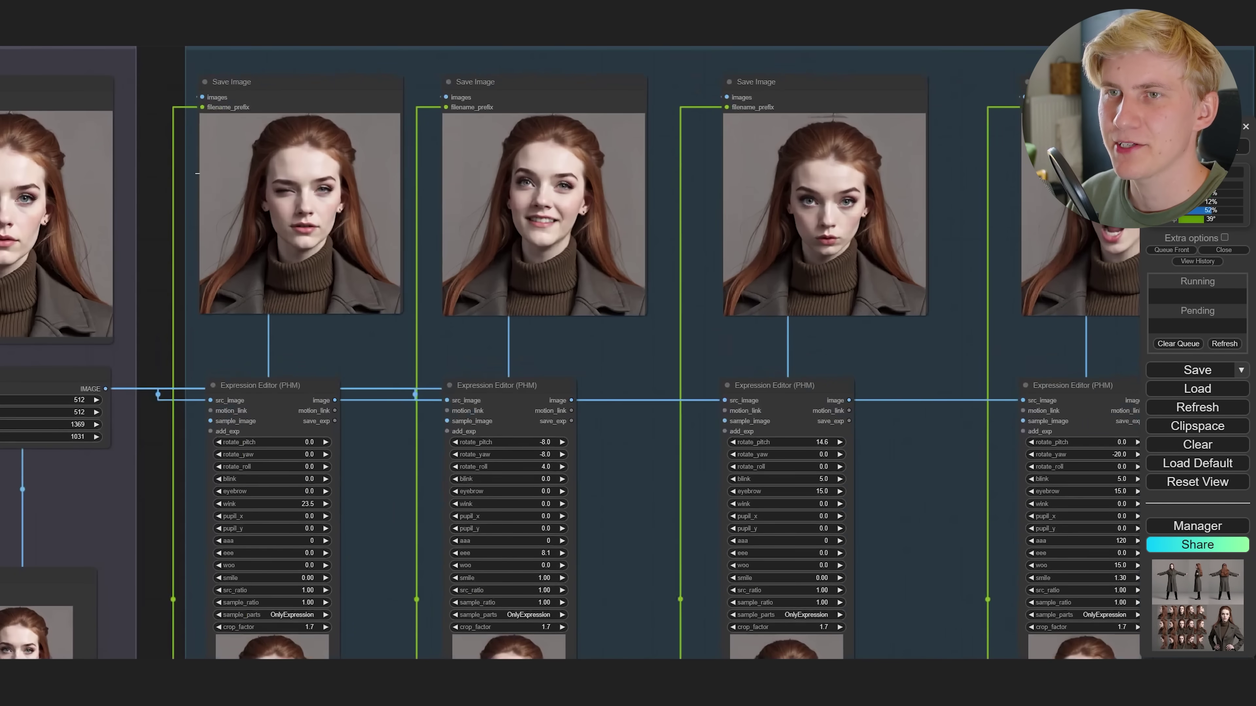
pyautogui.moveTo(915, 257); pyautogui.dragTo(511, 275)
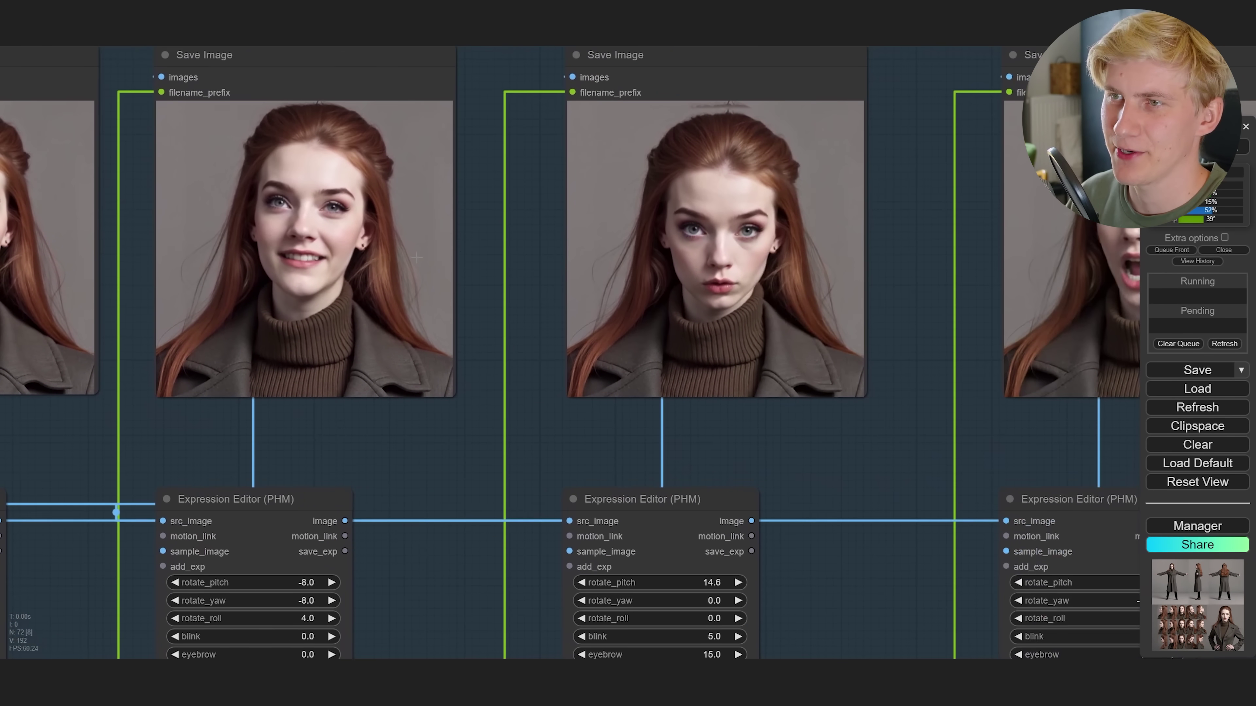
pyautogui.moveTo(954, 282); pyautogui.dragTo(1170, 189)
pyautogui.scroll(-4, 660, 352)
pyautogui.scroll(-4, 583, 509)
pyautogui.moveTo(548, 465); pyautogui.dragTo(575, 305)
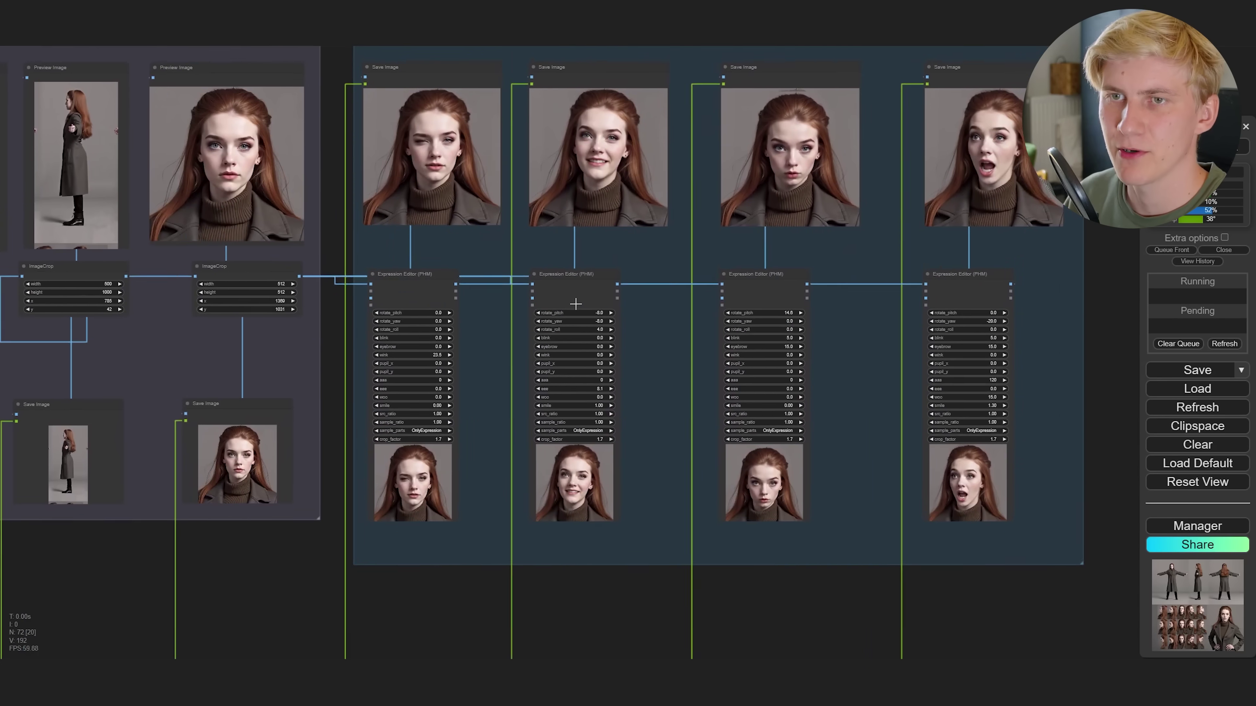
# - Examine the Expression Editor (PHM) parameters, such as wink and head rotation, against the winking and smiling portraits above them
pyautogui.scroll(5, 519, 326)
pyautogui.moveTo(438, 313); pyautogui.dragTo(685, 283)
pyautogui.scroll(4, 594, 288)
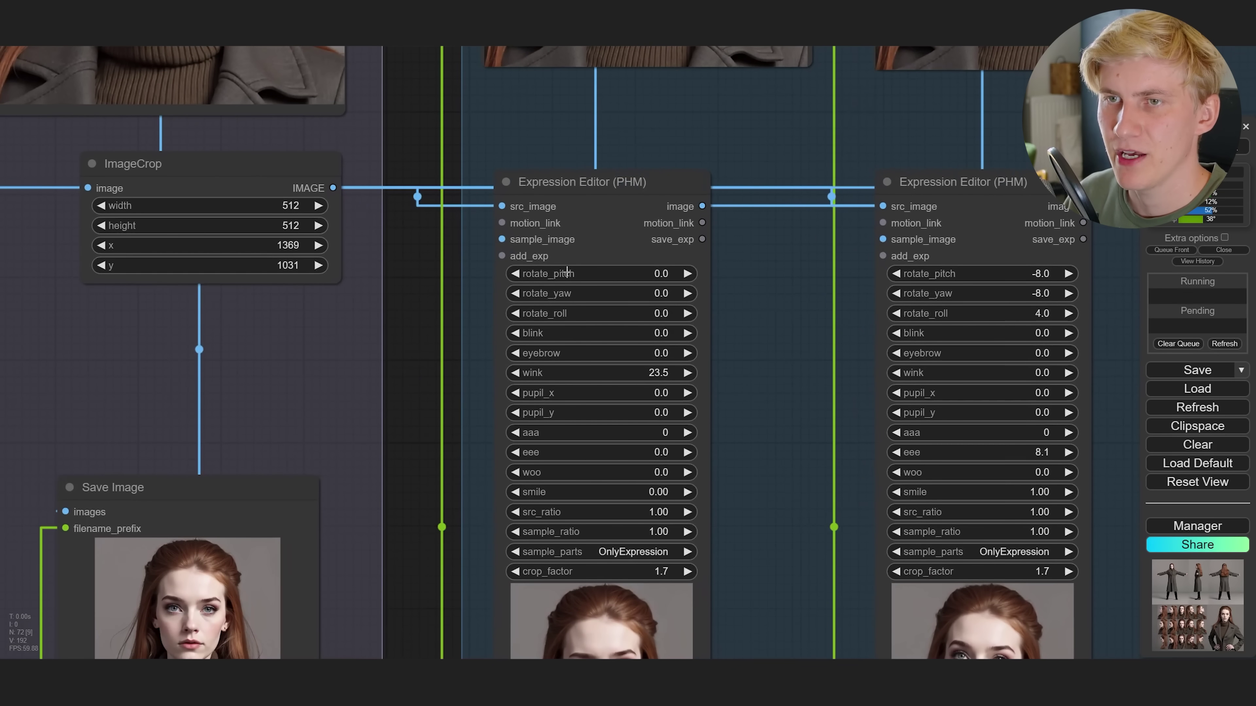
pyautogui.moveTo(678, 390); pyautogui.dragTo(681, 452)
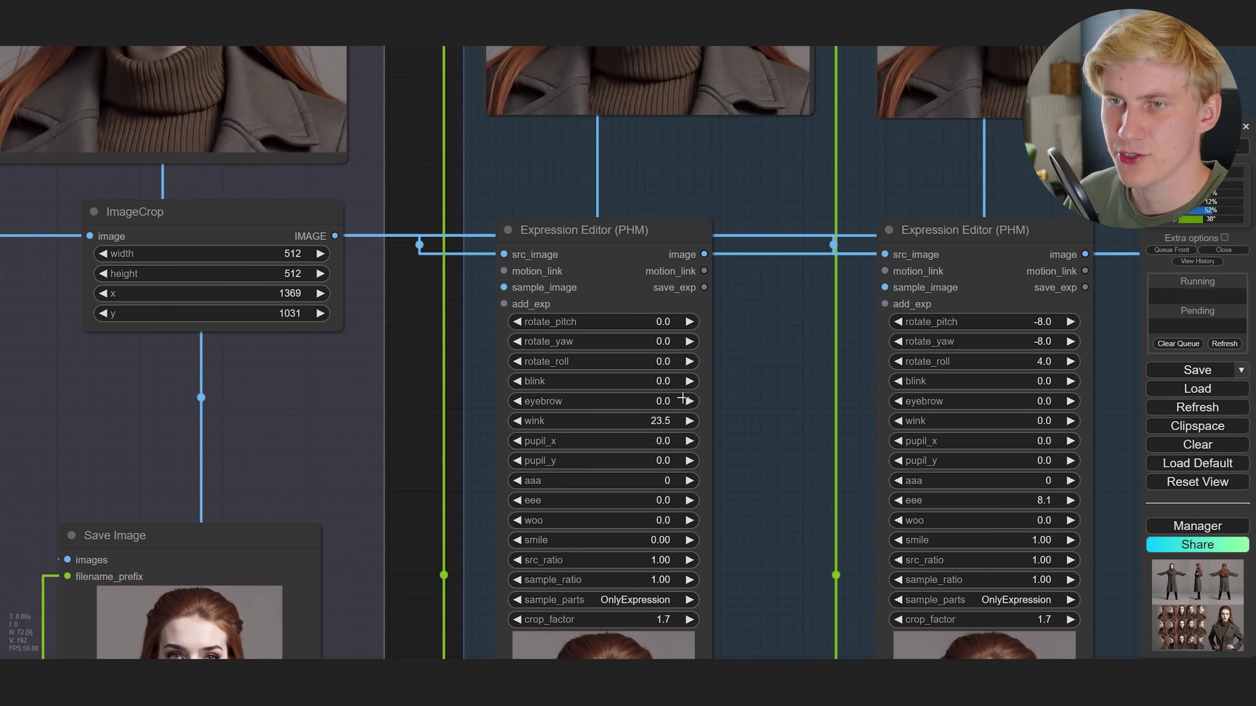
pyautogui.scroll(6, 702, 398)
pyautogui.moveTo(935, 411); pyautogui.dragTo(507, 357)
pyautogui.scroll(-4, 510, 346)
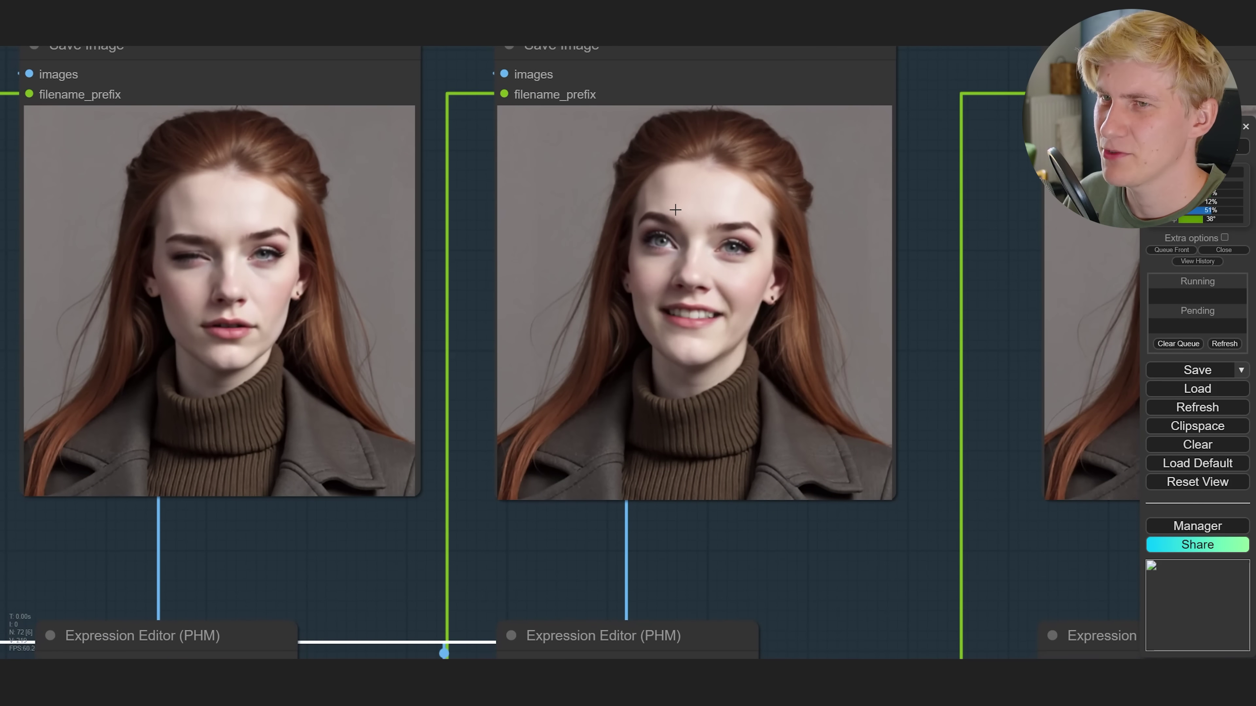
pyautogui.scroll(3, 675, 210)
pyautogui.scroll(-8, 690, 367)
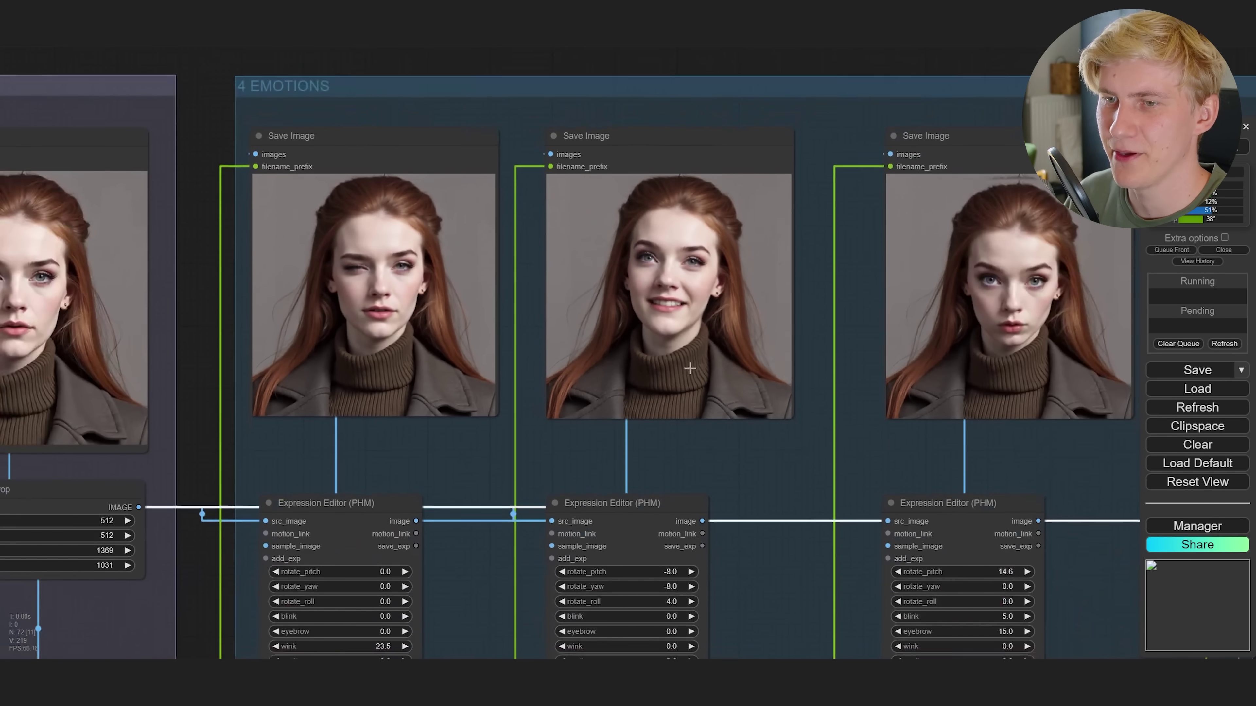
# - Set eyebrow to 15.0 in the smiling portrait's Expression Editor (PHM) node and check the updated face
pyautogui.moveTo(731, 624); pyautogui.dragTo(742, 522)
pyautogui.scroll(2, 639, 522)
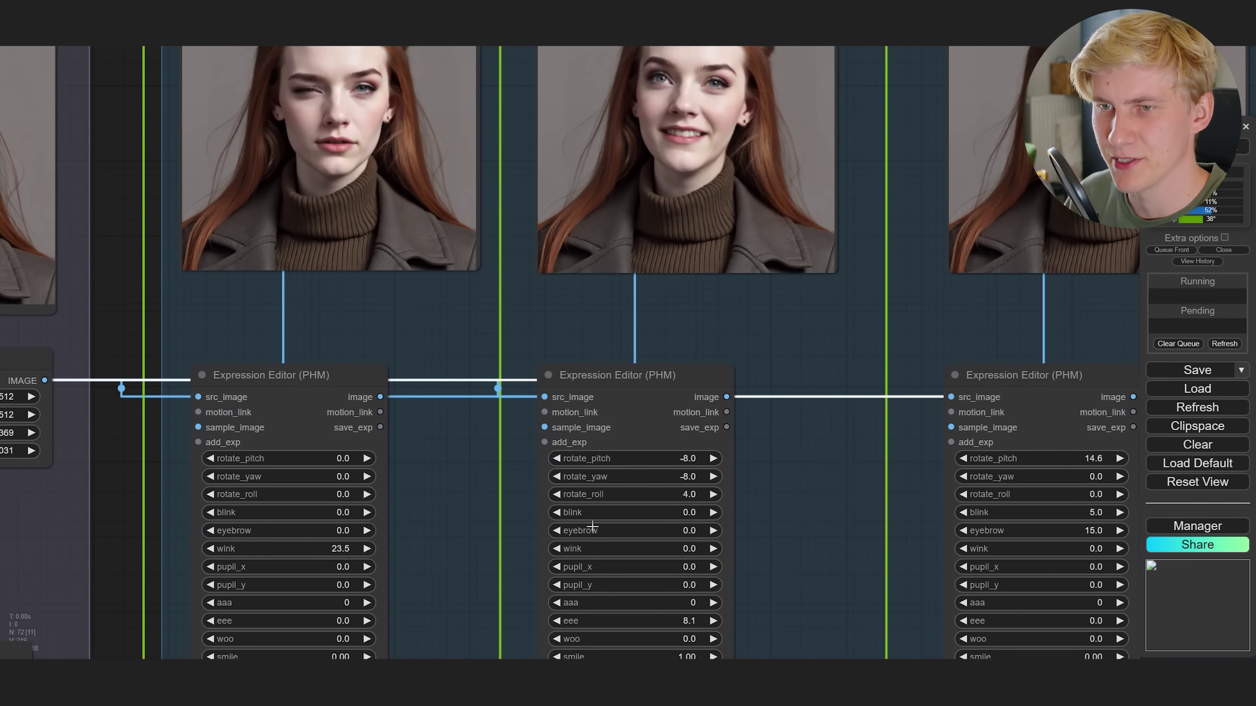
pyautogui.moveTo(592, 527); pyautogui.dragTo(612, 530)
pyautogui.scroll(-3, 764, 314)
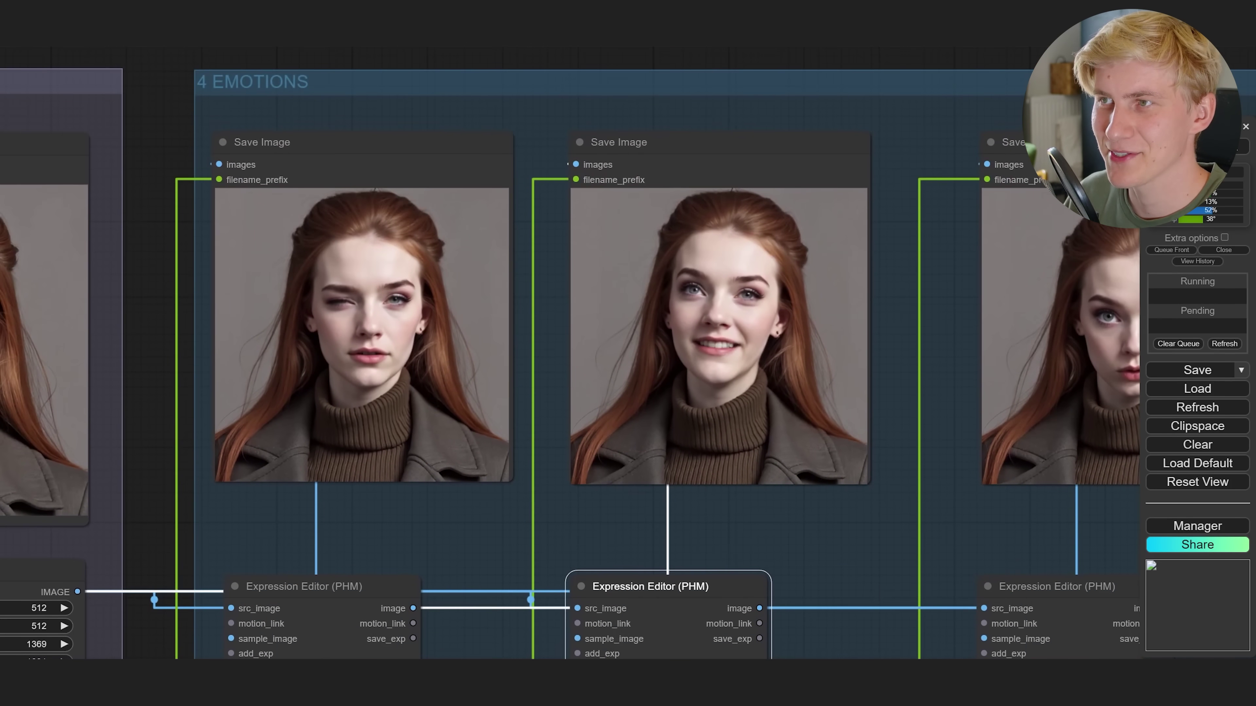
pyautogui.scroll(5, 771, 303)
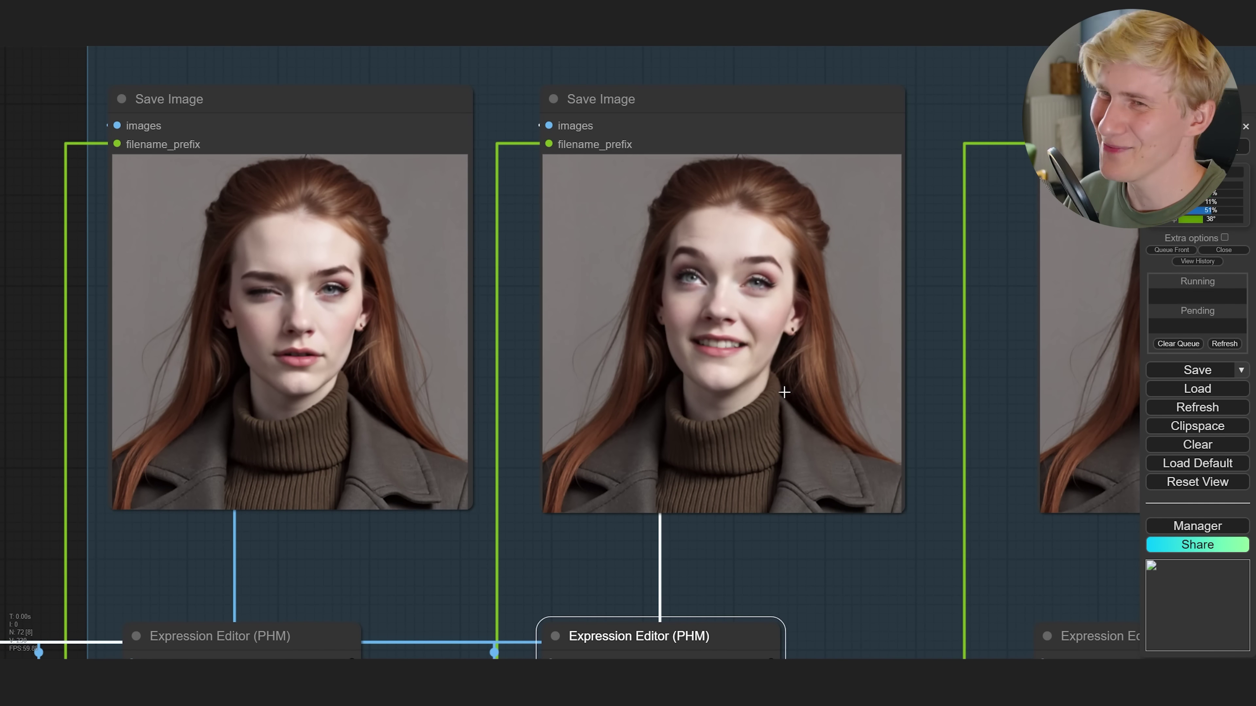
pyautogui.scroll(-5, 784, 393)
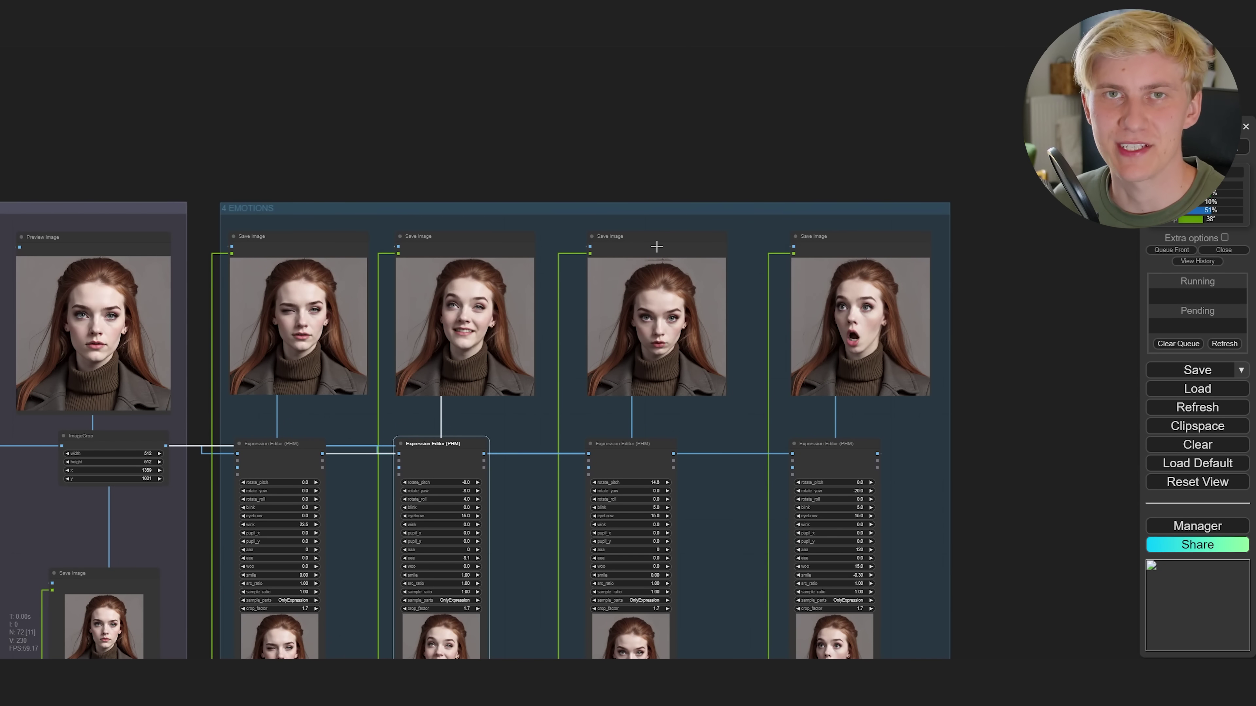
# - Set rotate_yaw and rotate_pitch to 20.0 in the open-mouthed portrait's Expression Editor (PHM) node
pyautogui.moveTo(694, 225); pyautogui.dragTo(734, 161)
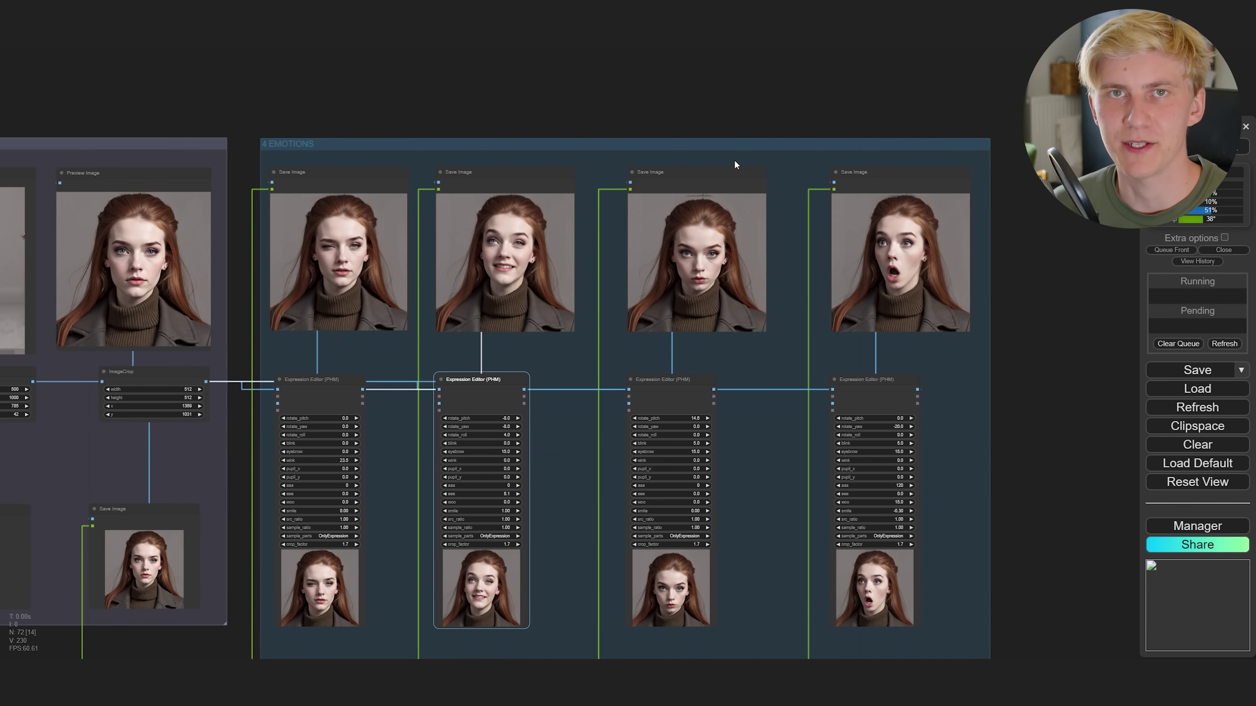
pyautogui.scroll(4, 881, 265)
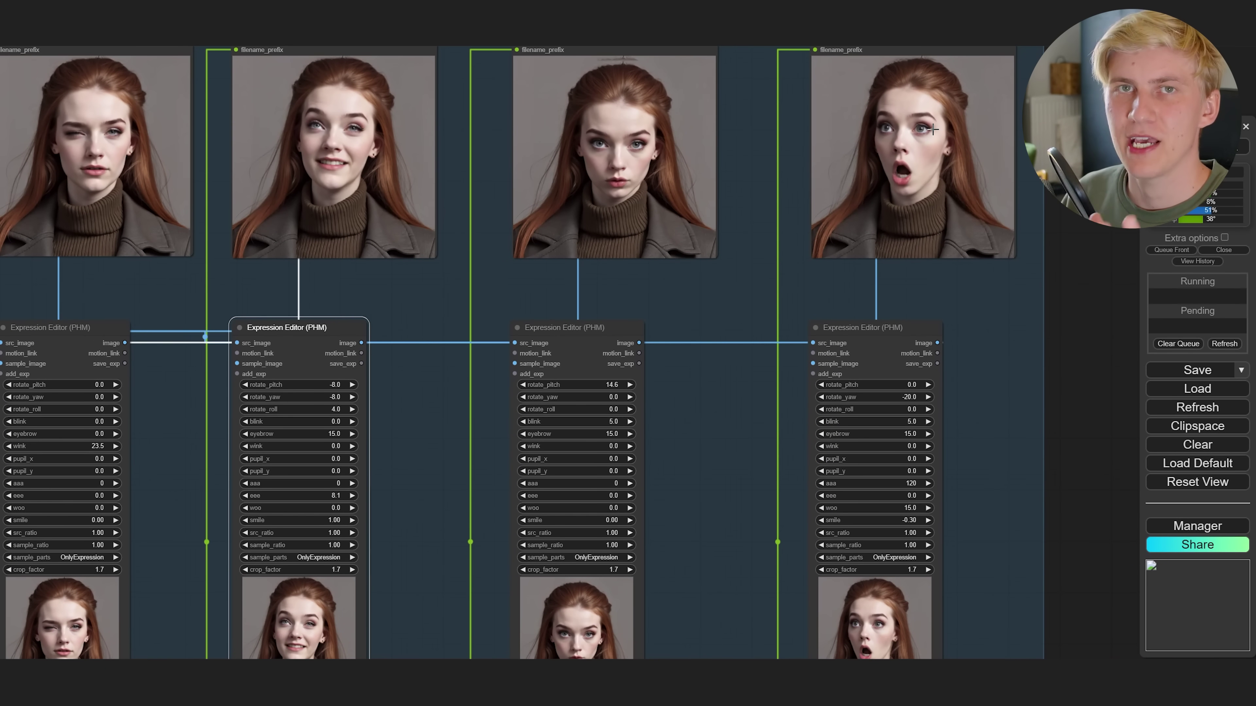
pyautogui.scroll(5, 964, 297)
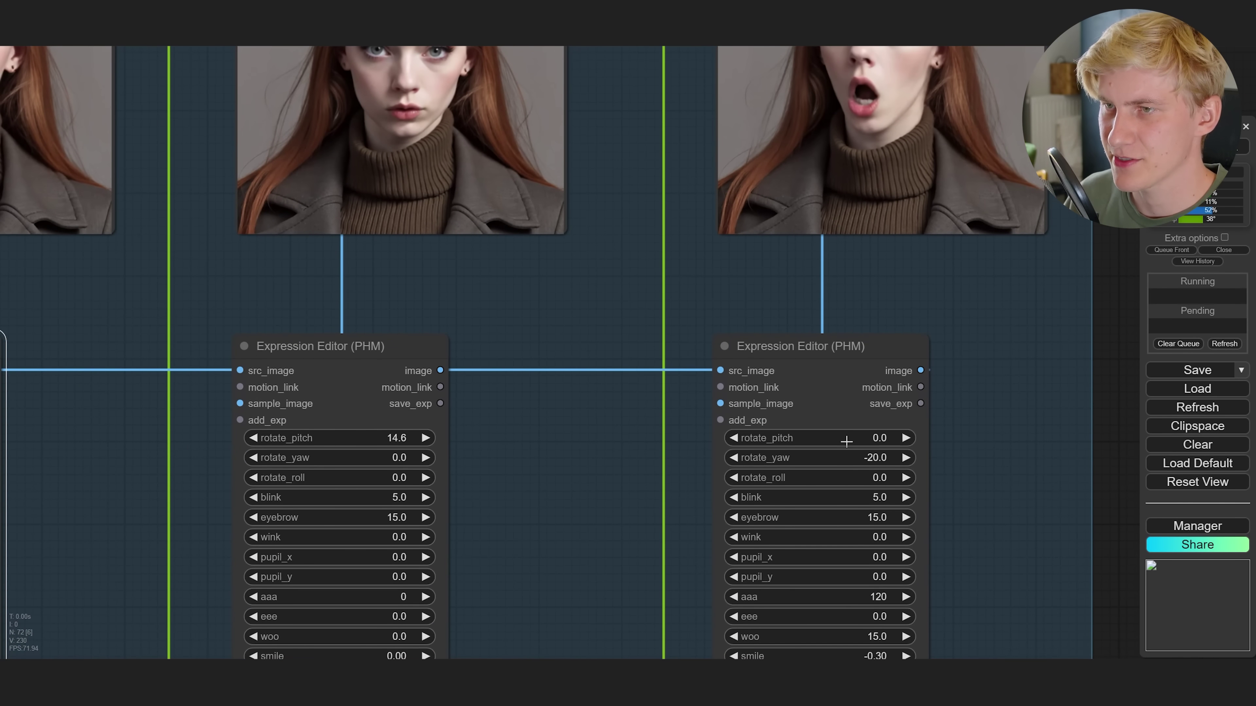
pyautogui.moveTo(806, 458); pyautogui.dragTo(793, 461)
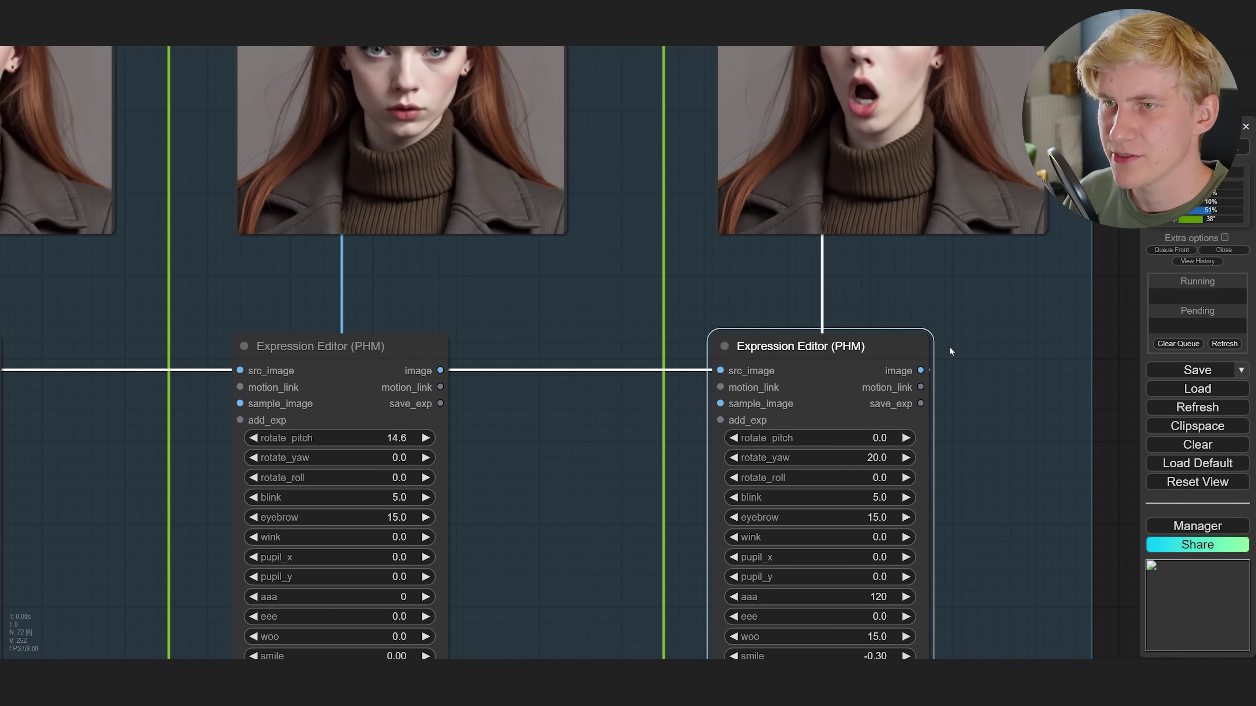
pyautogui.moveTo(950, 351); pyautogui.dragTo(943, 464)
pyautogui.moveTo(776, 523); pyautogui.dragTo(793, 525)
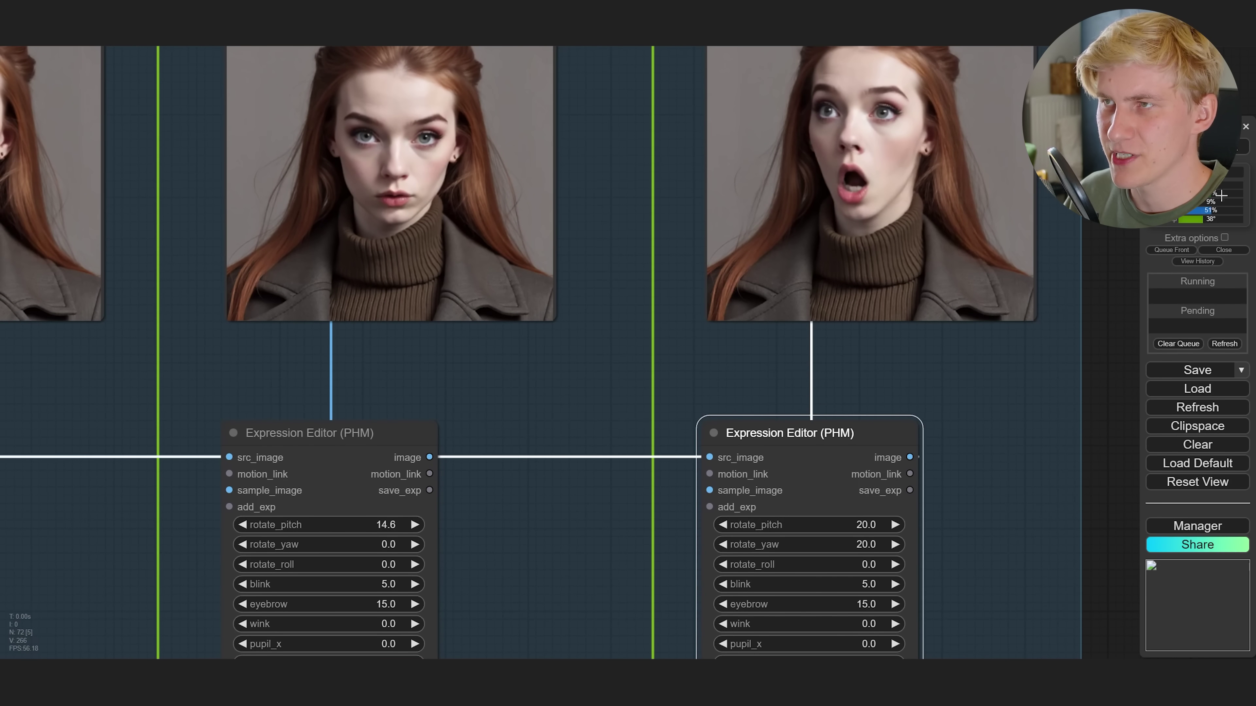
# - Review the adjusted emotion portraits, followed by the layout of all groups in the complete workflow
pyautogui.moveTo(1058, 237); pyautogui.dragTo(1018, 378)
pyautogui.scroll(2, 890, 225)
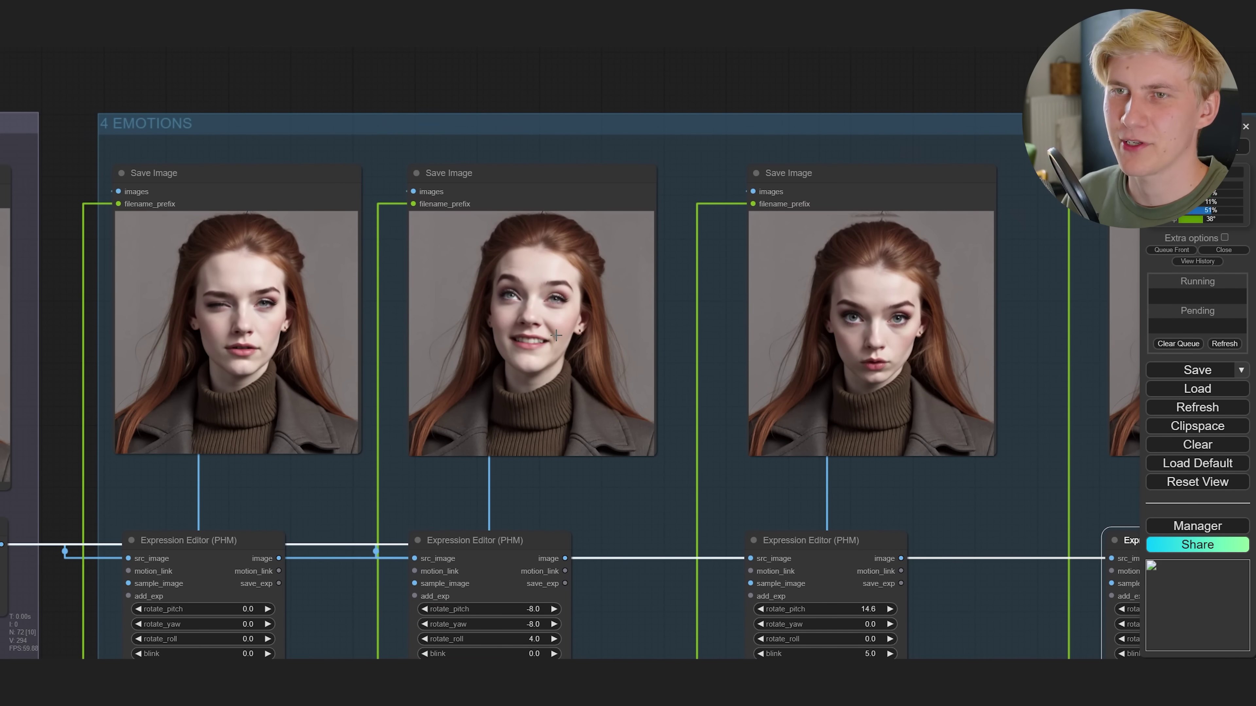
pyautogui.moveTo(821, 333); pyautogui.dragTo(395, 365)
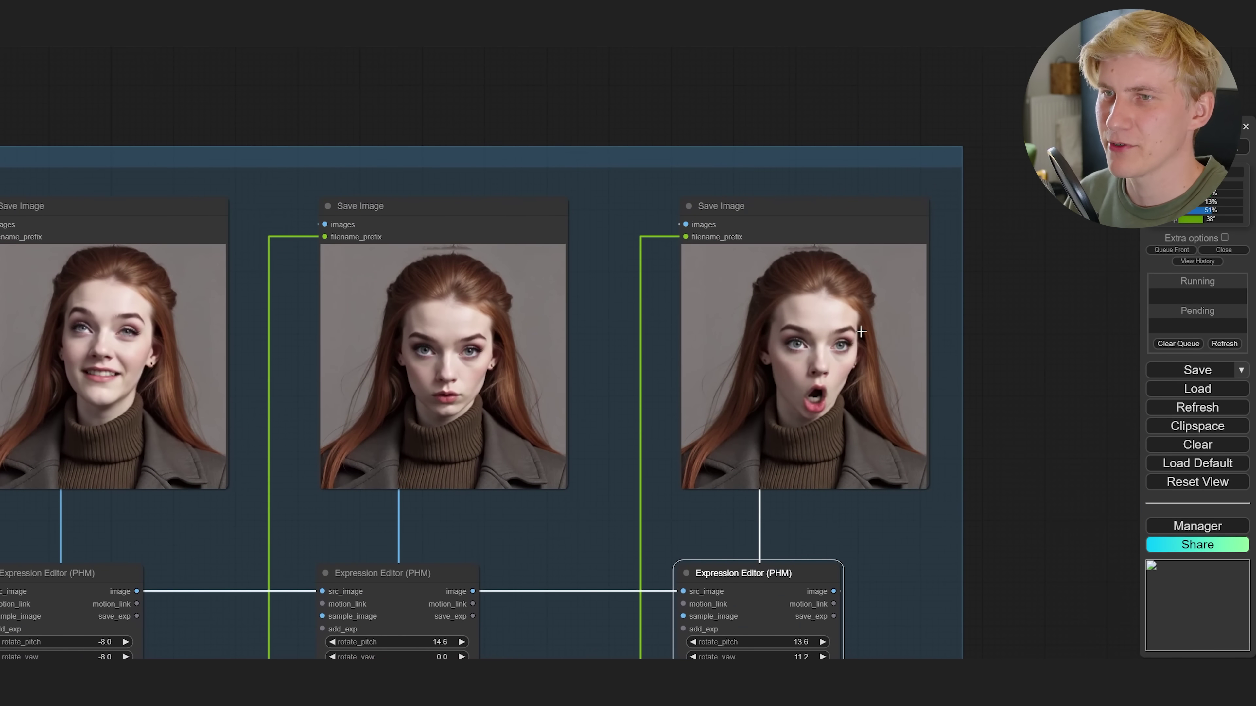
pyautogui.scroll(-5, 861, 332)
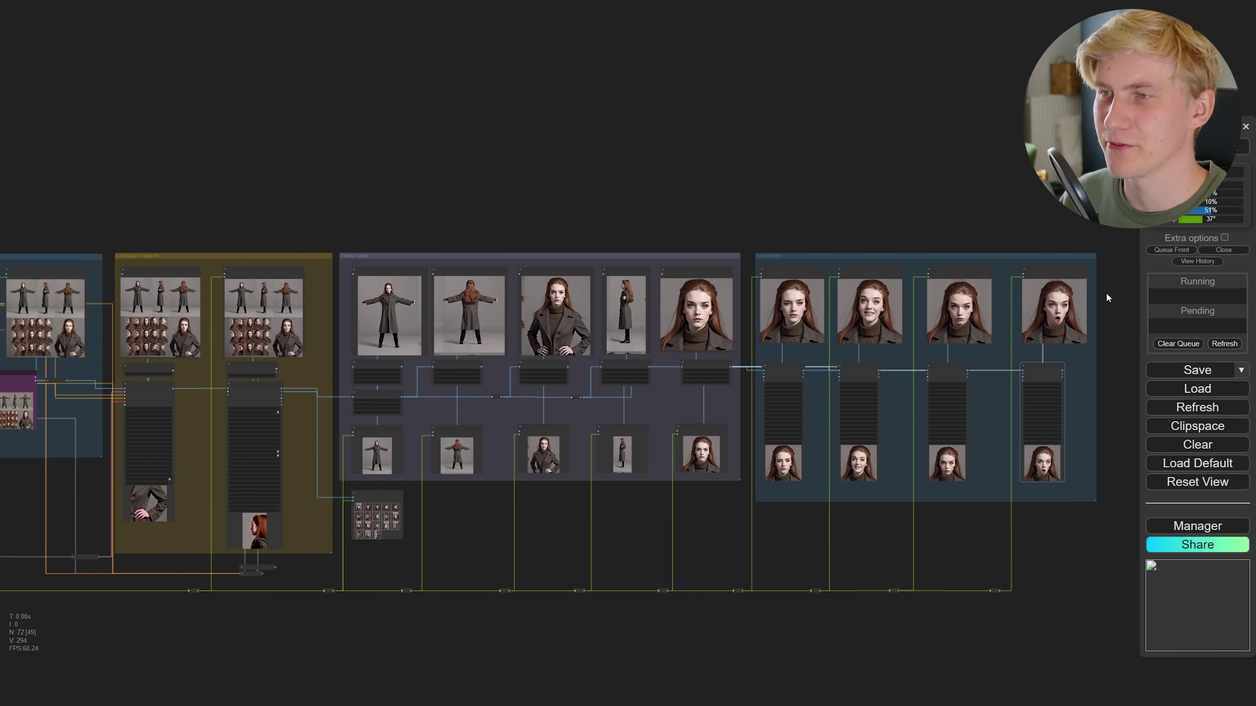
pyautogui.scroll(-4, 735, 335)
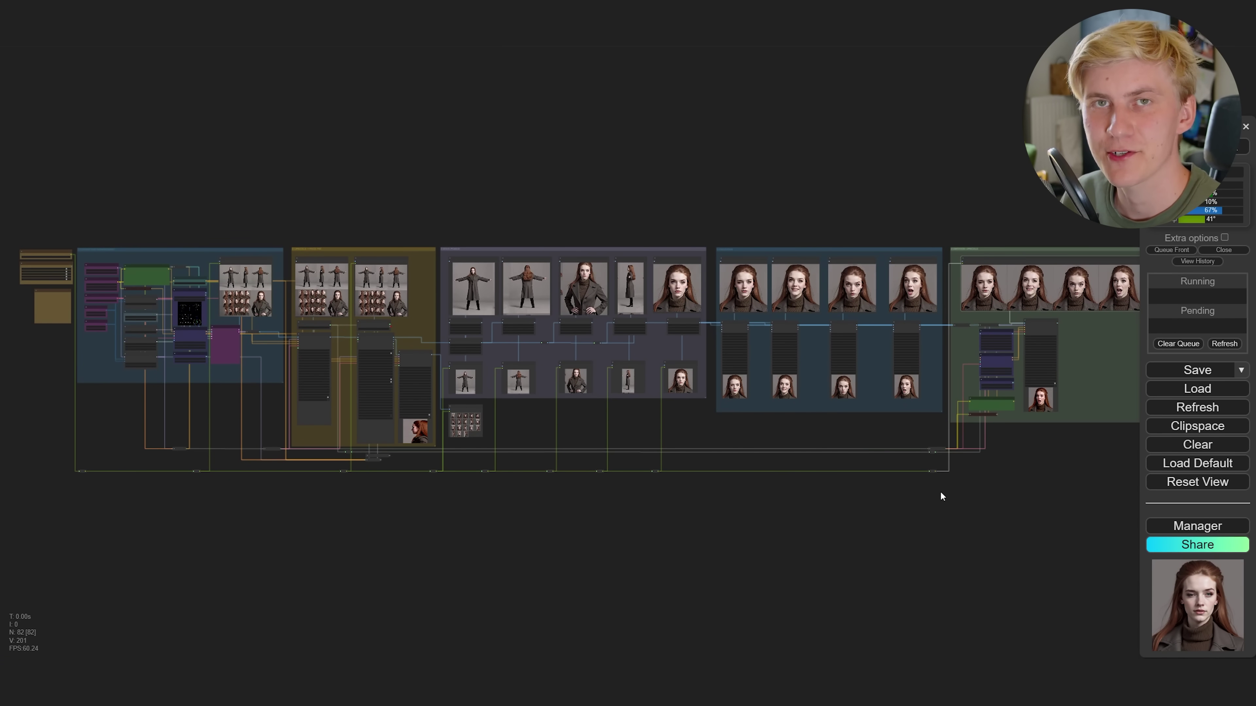
pyautogui.moveTo(922, 430); pyautogui.dragTo(951, 424)
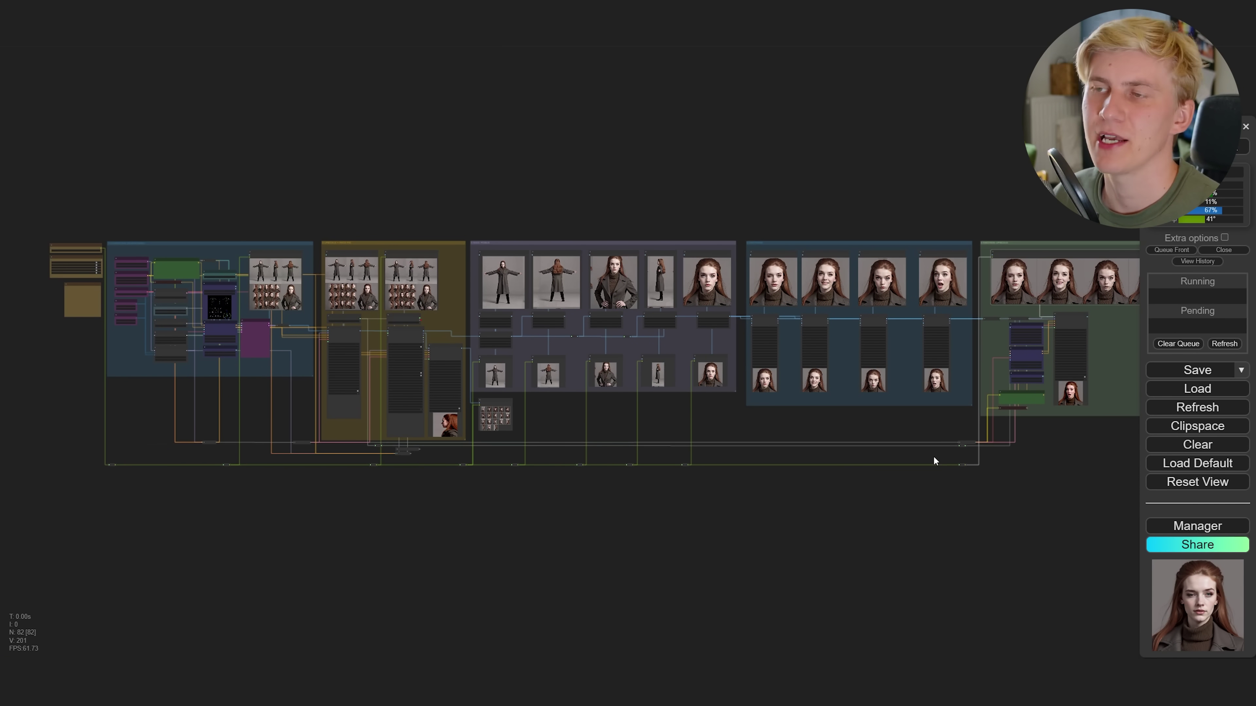
# - Open the second face crop in the Save Image node fed by the second Ultimate SD Upscale and examine its detail
pyautogui.scroll(10, 780, 362)
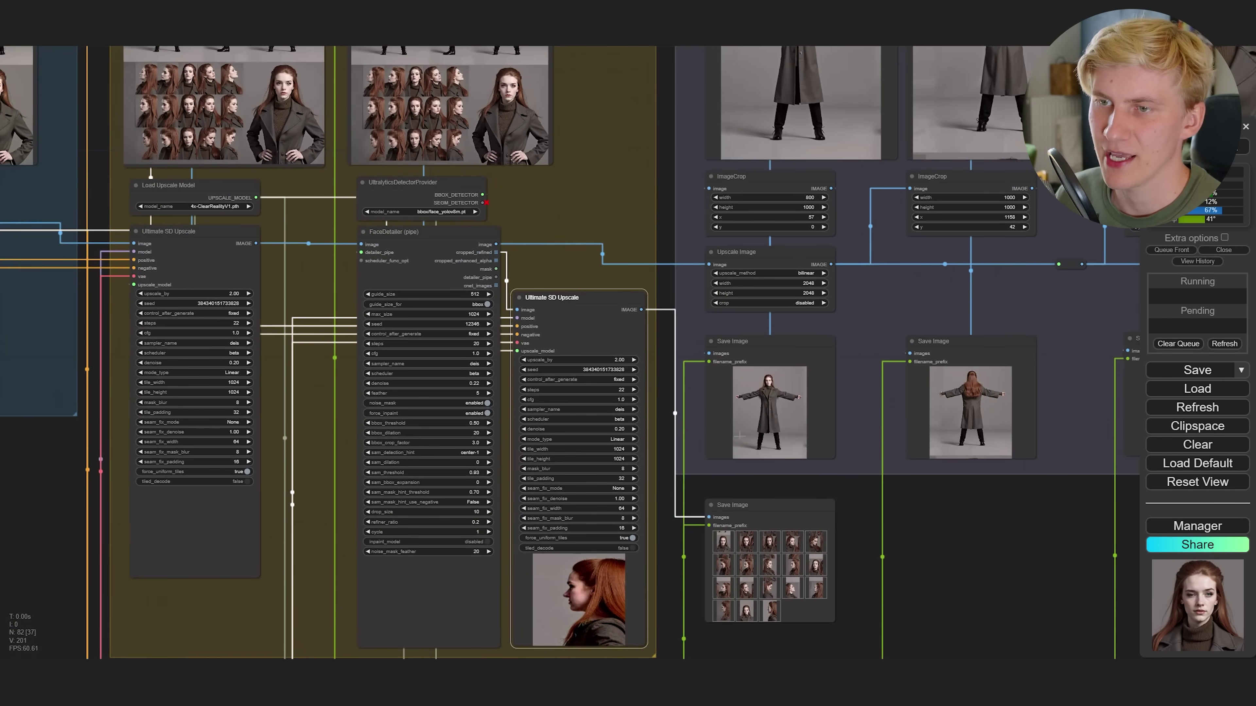
pyautogui.moveTo(774, 474); pyautogui.dragTo(765, 332)
pyautogui.scroll(5, 769, 416)
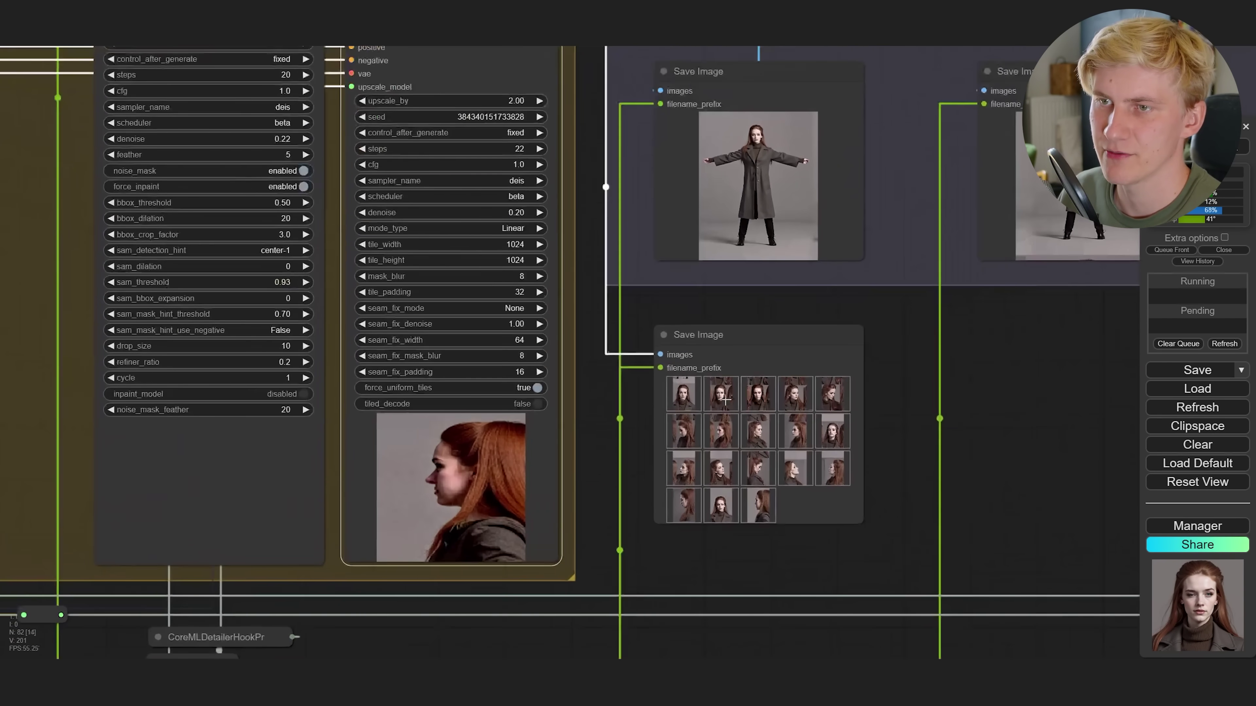
pyautogui.click(716, 398)
pyautogui.scroll(5, 720, 427)
# - Compare the emotion previews with the upscaled portraits in the 4 EMOTION UPSCALE group's Save Image node
pyautogui.scroll(-5, 763, 491)
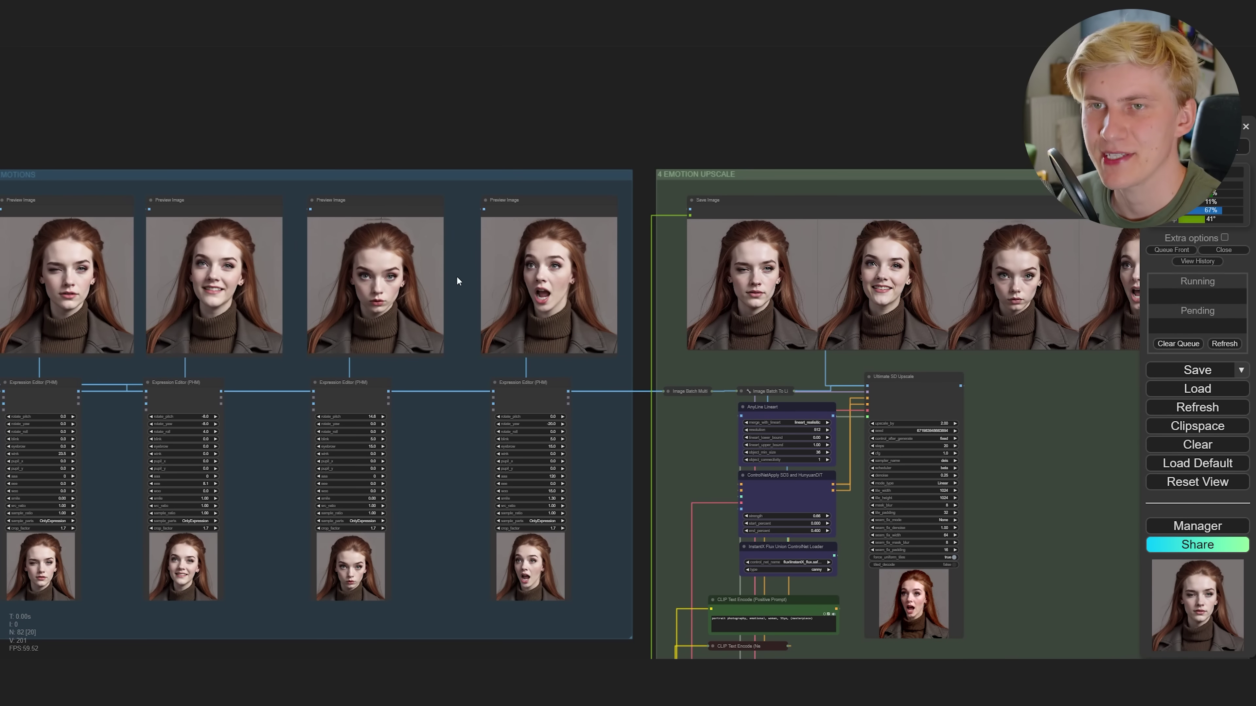
pyautogui.scroll(3, 456, 276)
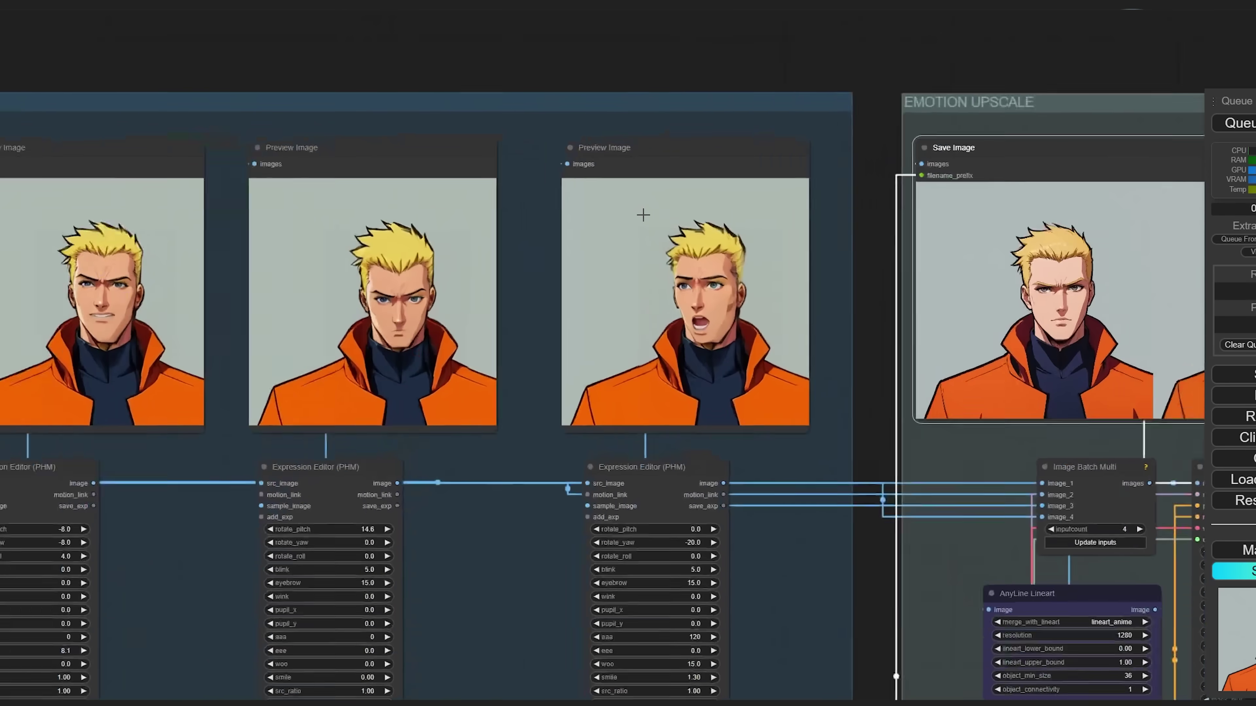
# - Inspect the open-mouthed emotion portrait's Preview Image node up close
pyautogui.scroll(10, 700, 280)
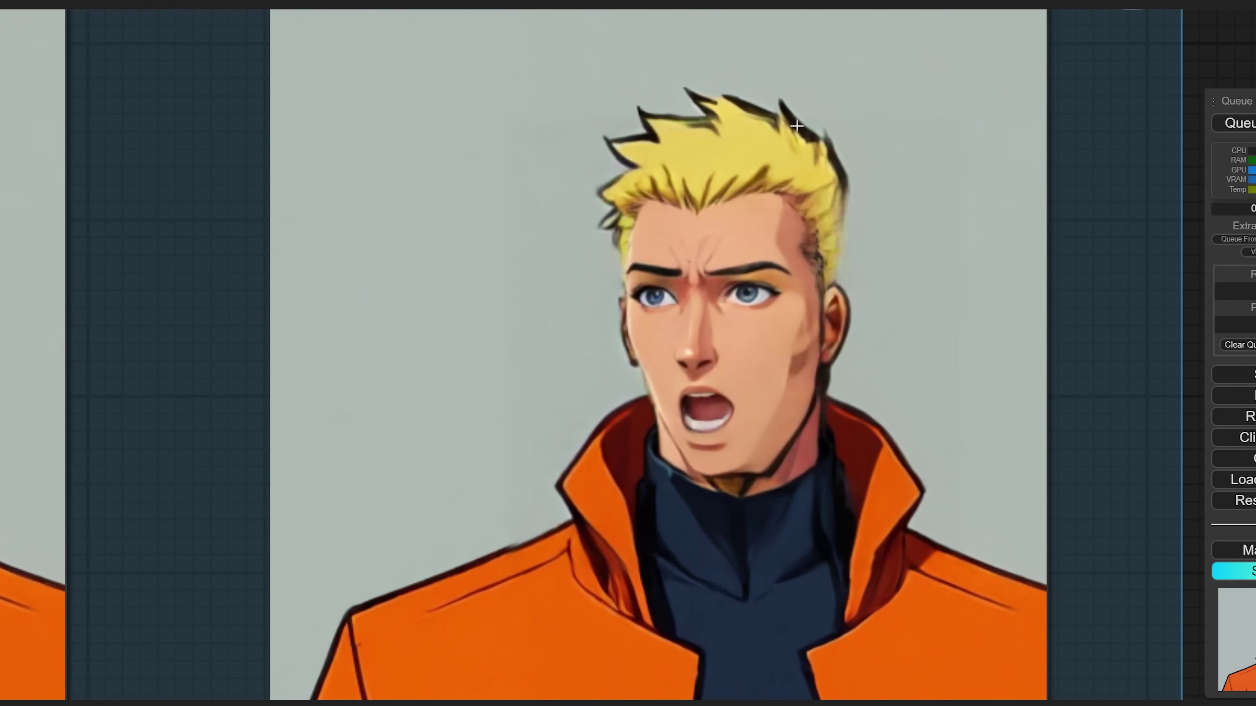
pyautogui.scroll(-5, 811, 335)
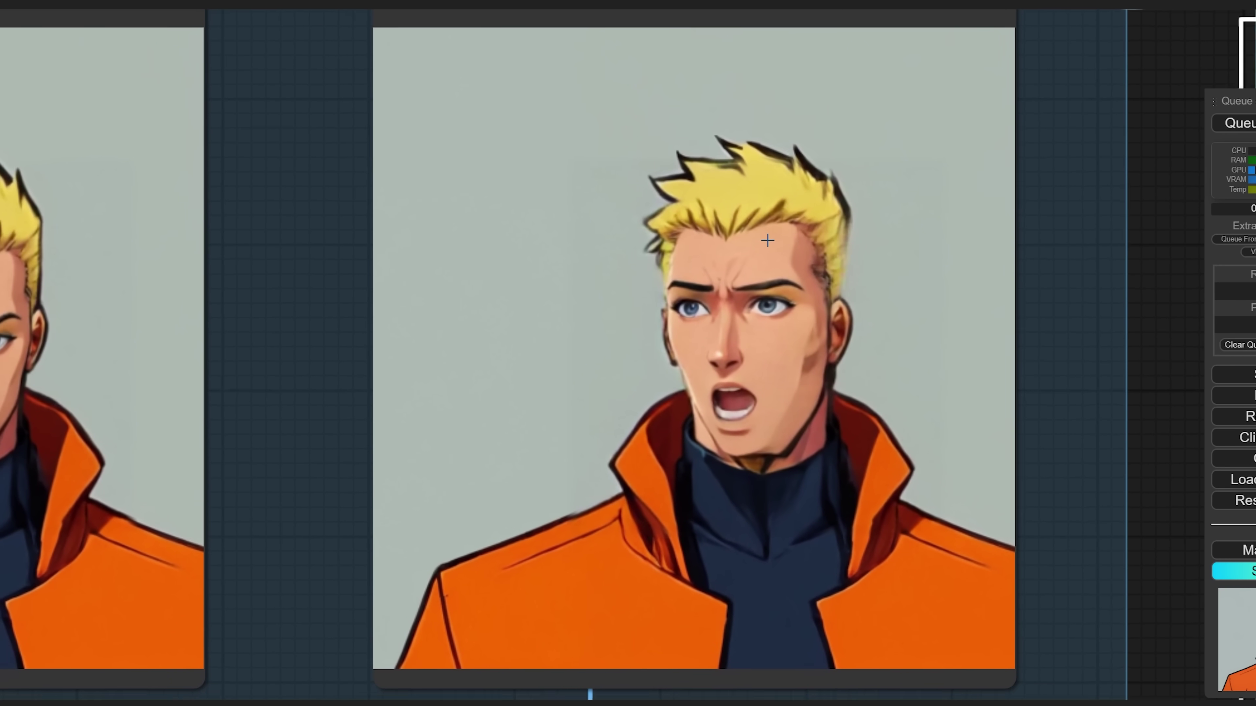
pyautogui.scroll(-3, 803, 291)
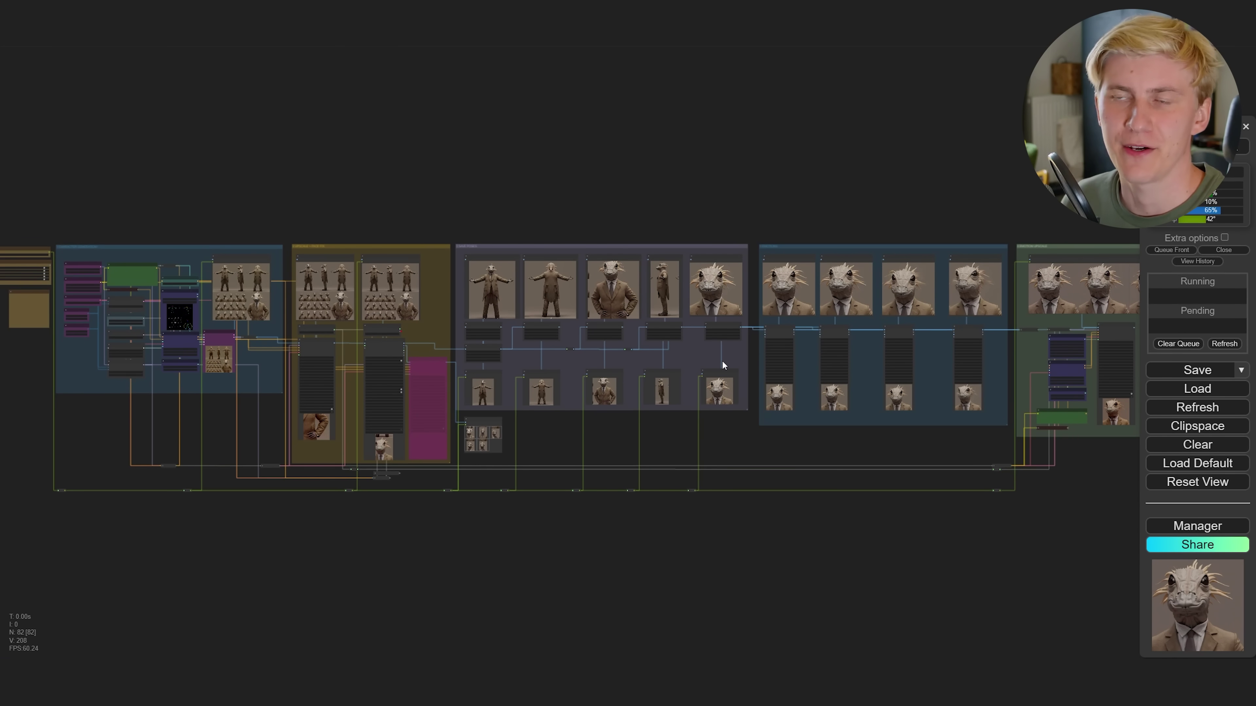
# - Examine the upscaled, face-fixed lizard character sheet in the Save Image node above UltralyticsDetectorProvider
pyautogui.scroll(20, 316, 291)
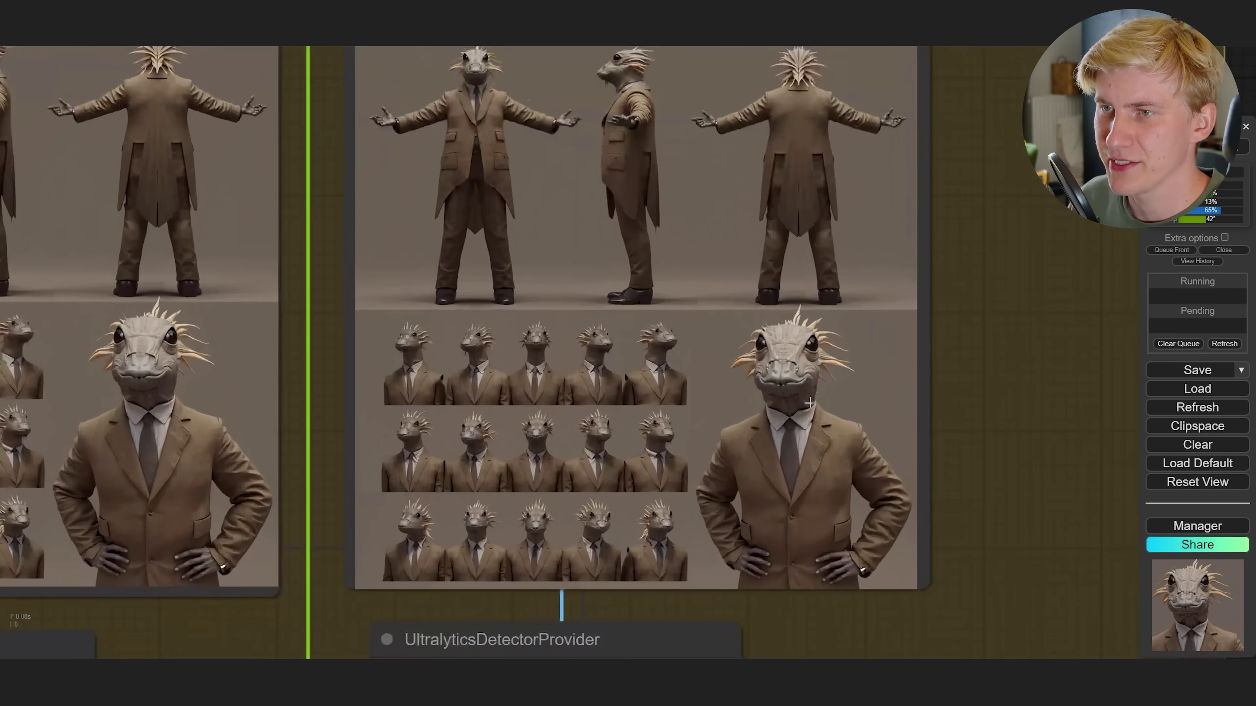
pyautogui.scroll(1, 809, 403)
pyautogui.moveTo(818, 233); pyautogui.dragTo(821, 303)
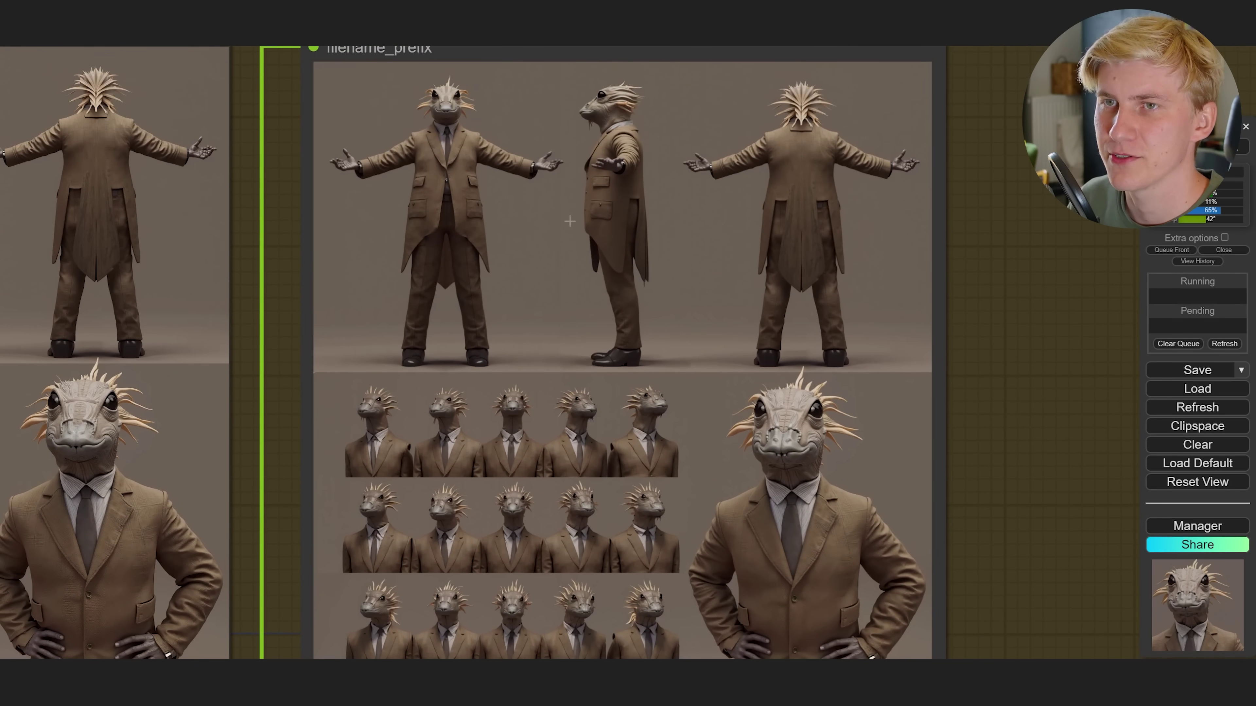
pyautogui.scroll(-2, 730, 350)
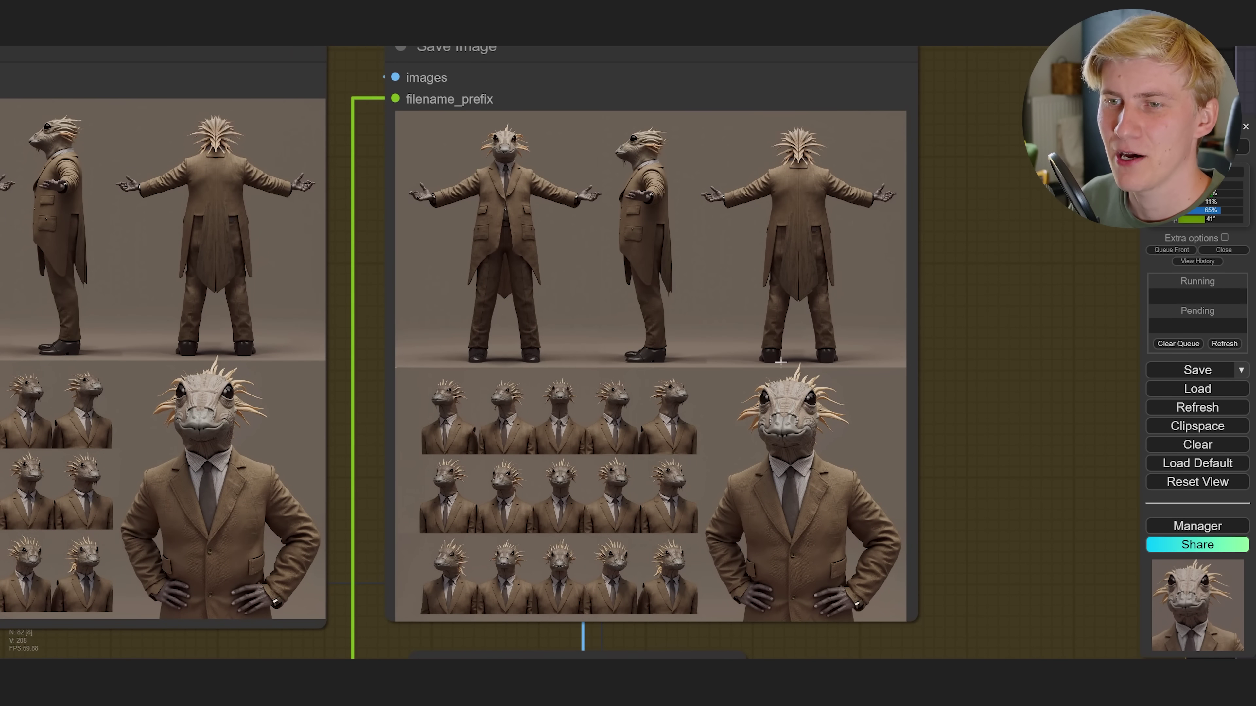
pyautogui.scroll(-5, 817, 433)
# - Review the lizard's portraits in the 4 EMOTIONS group and compare them with its face-fixed character sheet
pyautogui.moveTo(817, 433); pyautogui.dragTo(428, 309)
pyautogui.scroll(2, 837, 257)
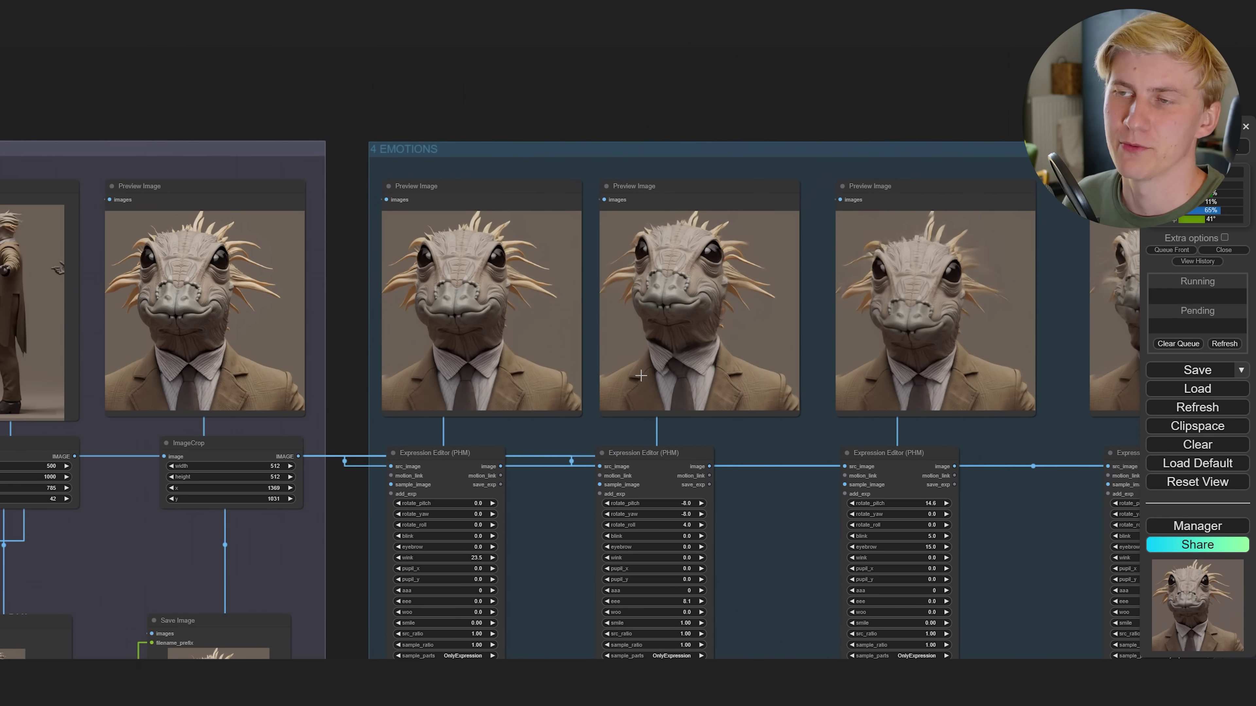
pyautogui.moveTo(811, 380); pyautogui.dragTo(644, 374)
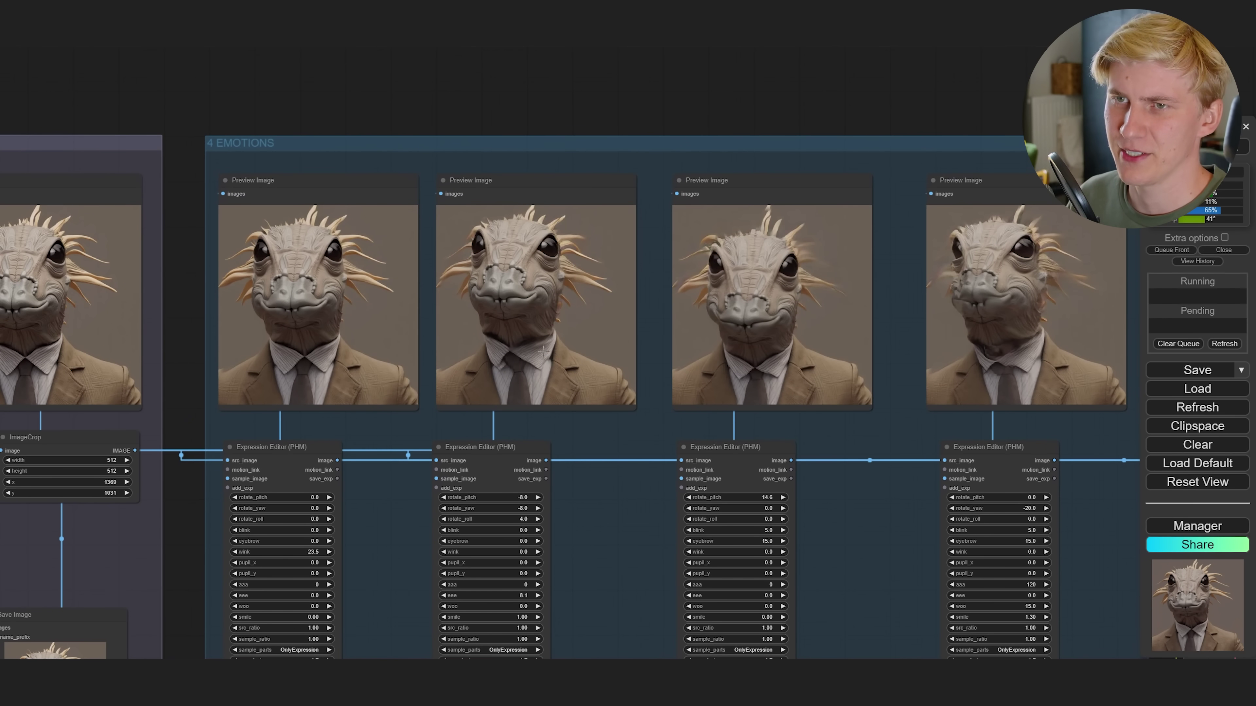
pyautogui.moveTo(543, 351); pyautogui.dragTo(557, 330)
pyautogui.scroll(3, 321, 250)
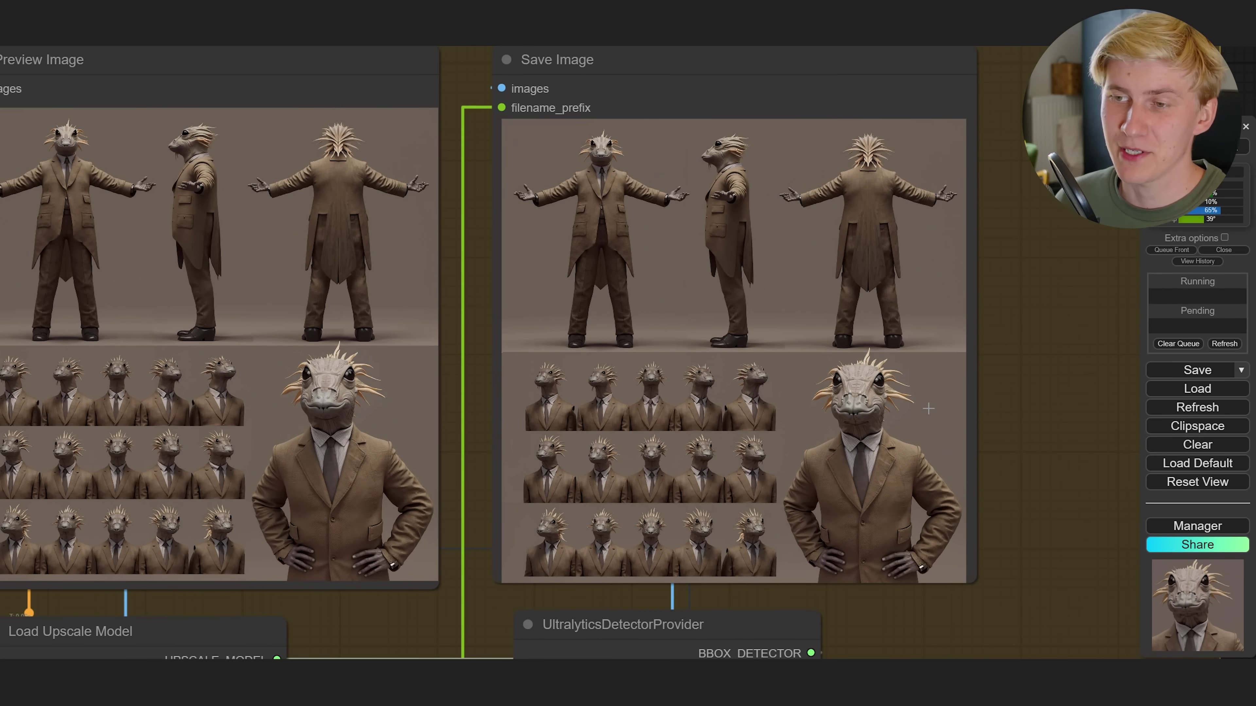
pyautogui.scroll(-2, 928, 408)
pyautogui.scroll(7, 823, 328)
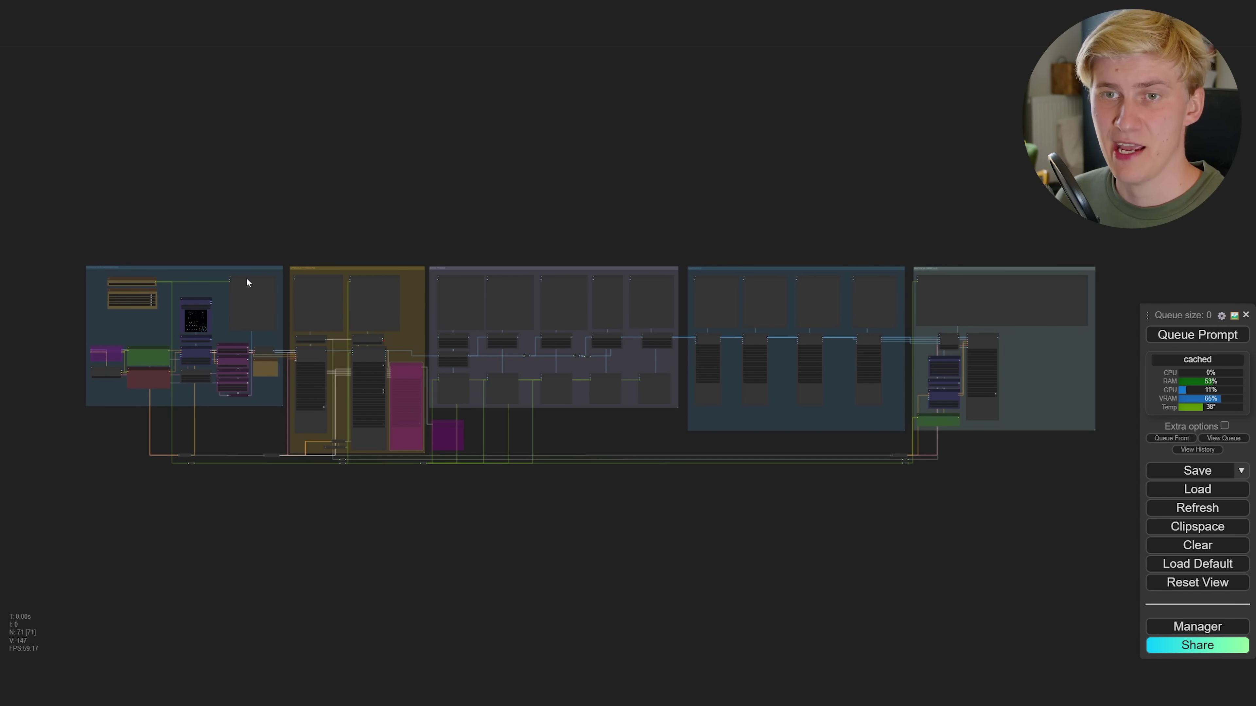
# - Examine the CHARACTER GENERATION group of the SDXL workflow, including its checkpoint, prompt, ControlNet and latent image nodes
pyautogui.scroll(8, 247, 279)
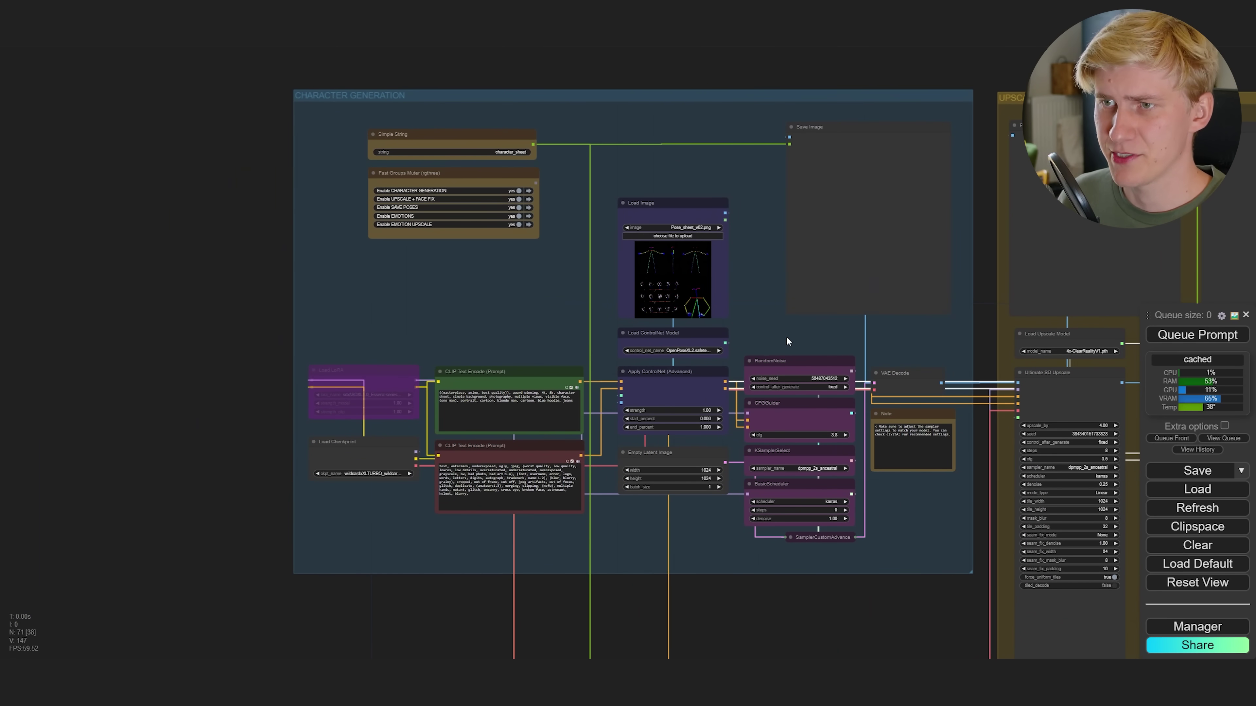
pyautogui.scroll(4, 619, 460)
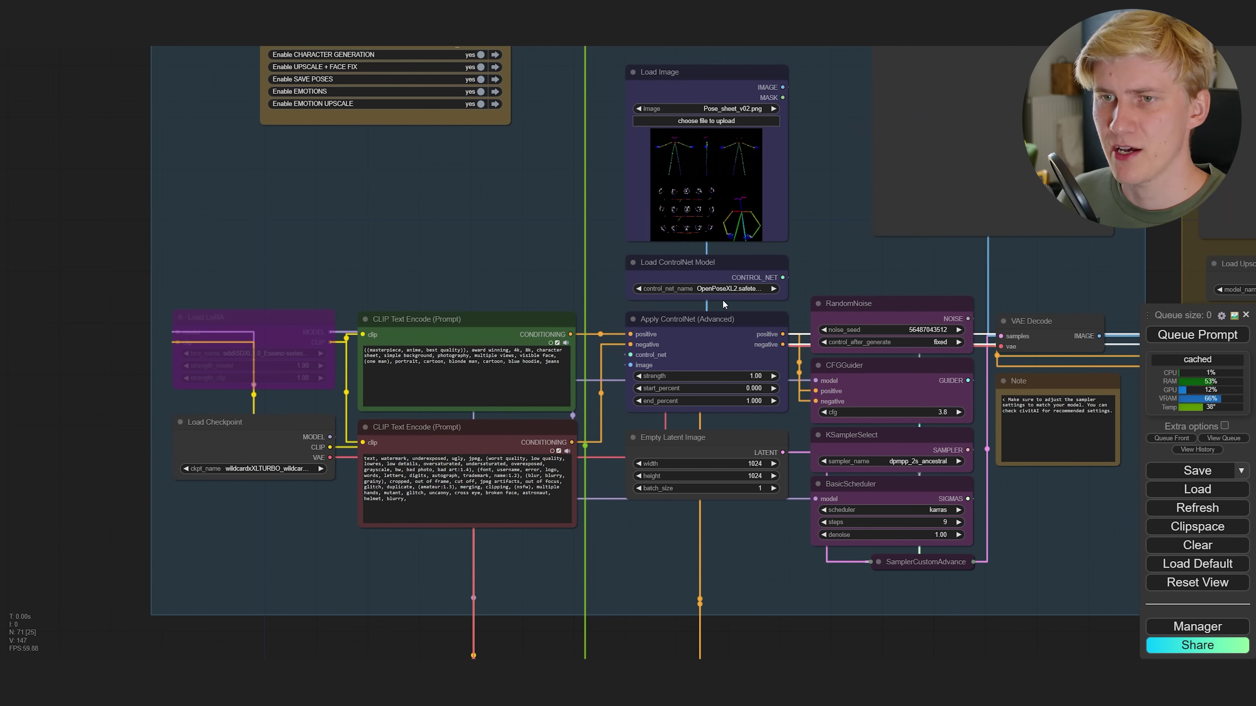
pyautogui.scroll(3, 249, 432)
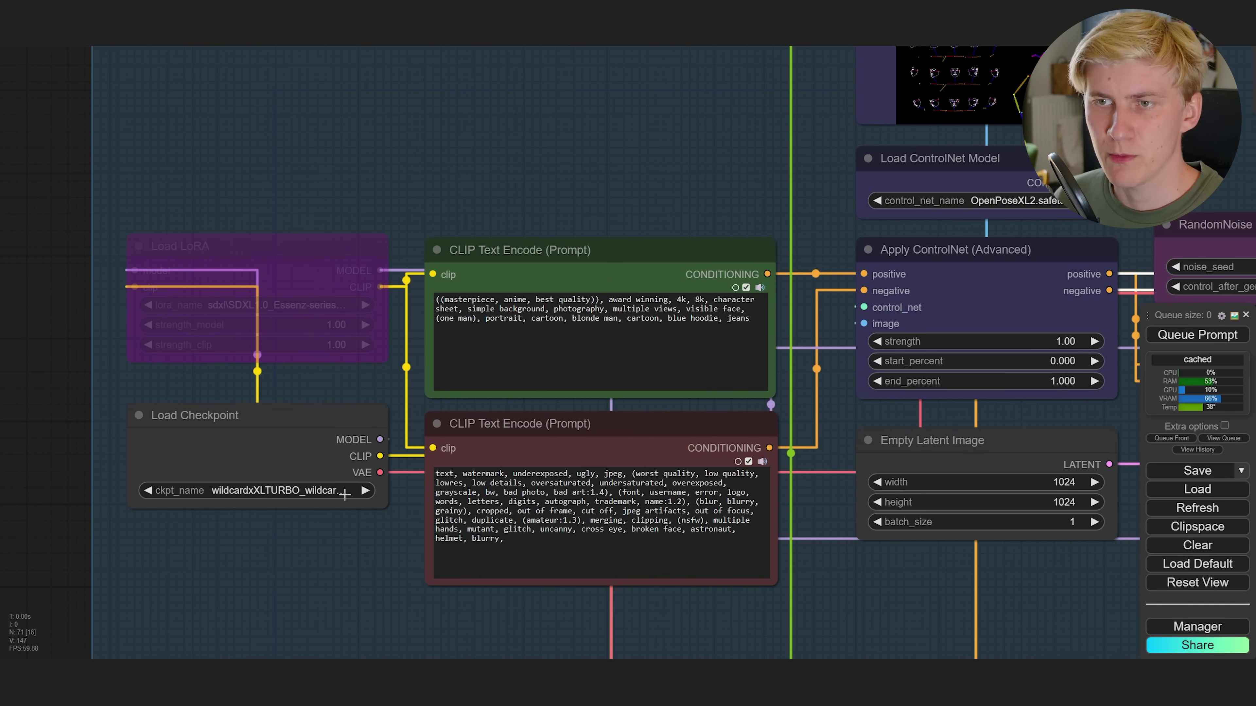
pyautogui.scroll(-4, 882, 592)
pyautogui.moveTo(1048, 510); pyautogui.dragTo(747, 475)
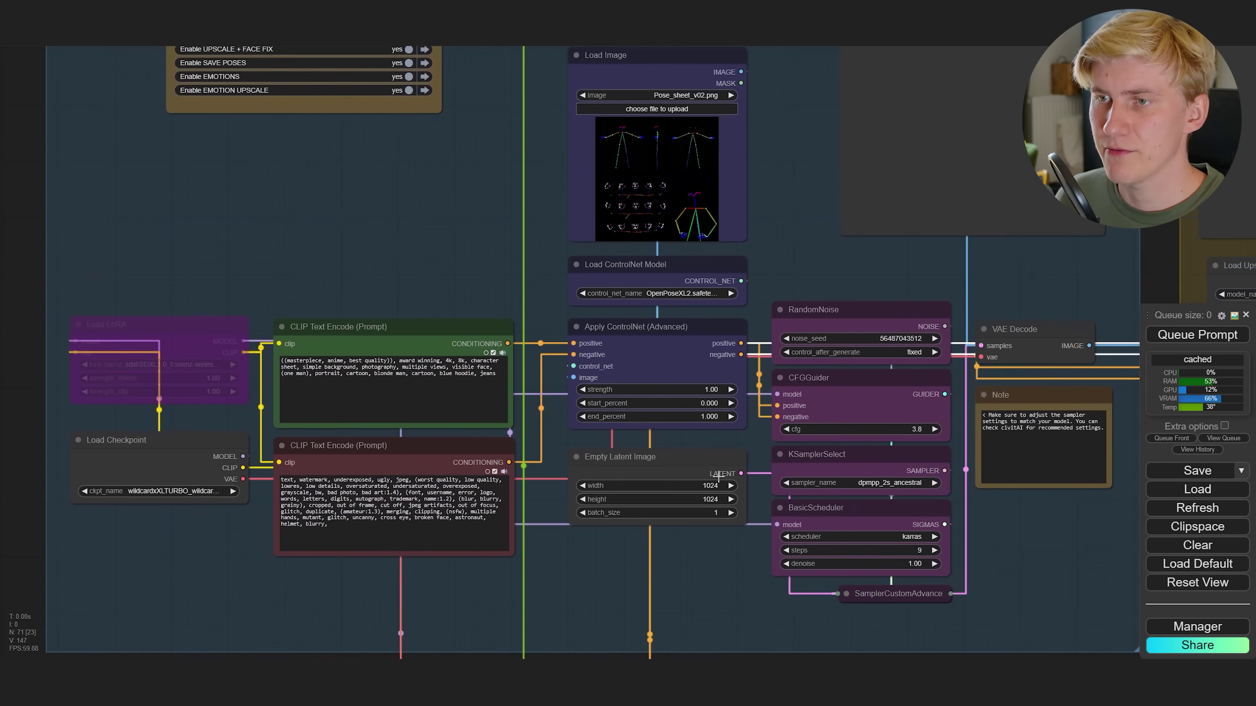
pyautogui.scroll(-2, 720, 476)
pyautogui.scroll(3, 973, 515)
# - Read the Note on sampler settings and check the RandomNoise, CFGGuider, KSamplerSelect and BasicScheduler nodes
pyautogui.moveTo(973, 521); pyautogui.dragTo(1022, 541)
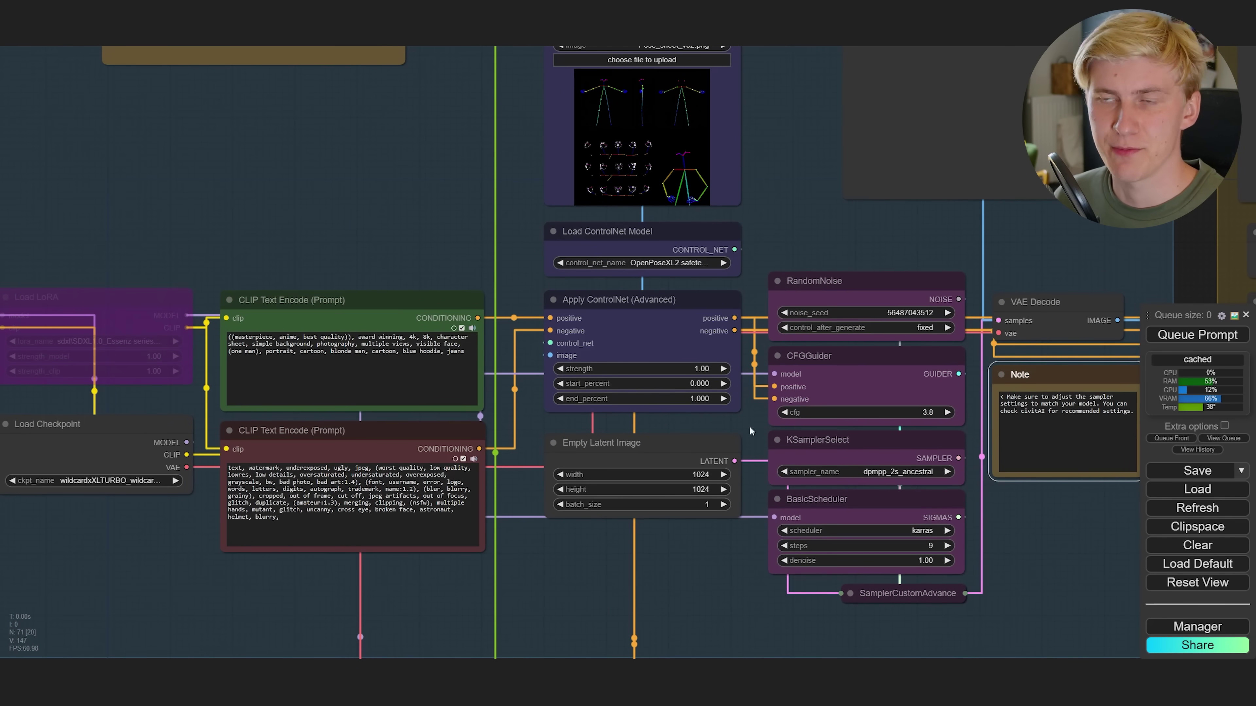
pyautogui.scroll(-3, 724, 453)
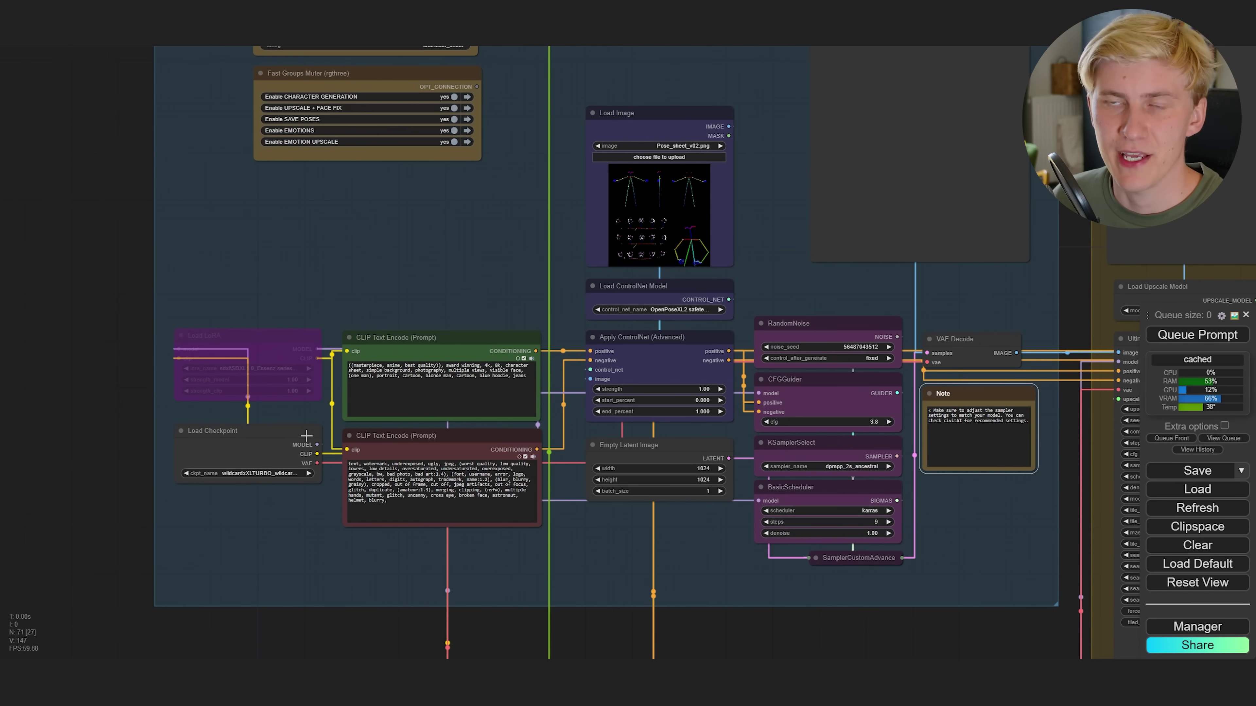
pyautogui.moveTo(927, 474); pyautogui.dragTo(787, 440)
pyautogui.scroll(3, 730, 435)
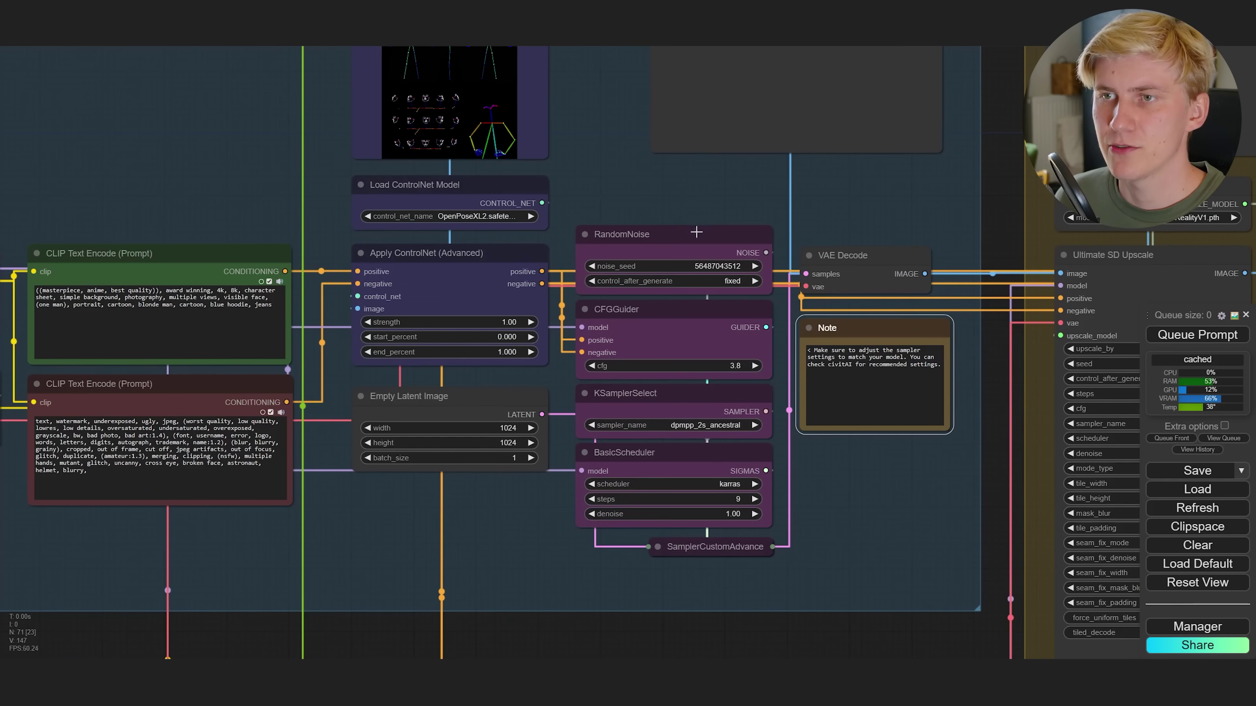
pyautogui.scroll(-5, 696, 231)
pyautogui.scroll(5, 429, 279)
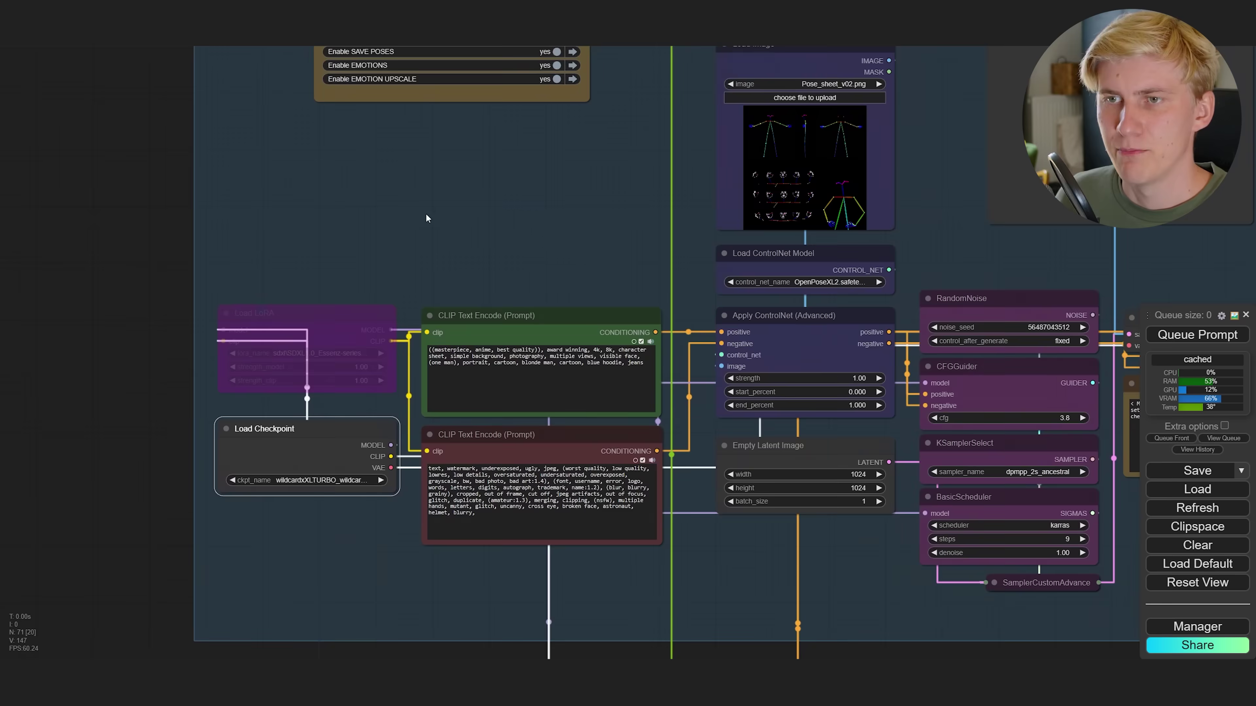
# - Read the positive prompt in the green CLIP Text Encode node describing the blonde cartoon man in a blue hoodie
pyautogui.scroll(5, 426, 215)
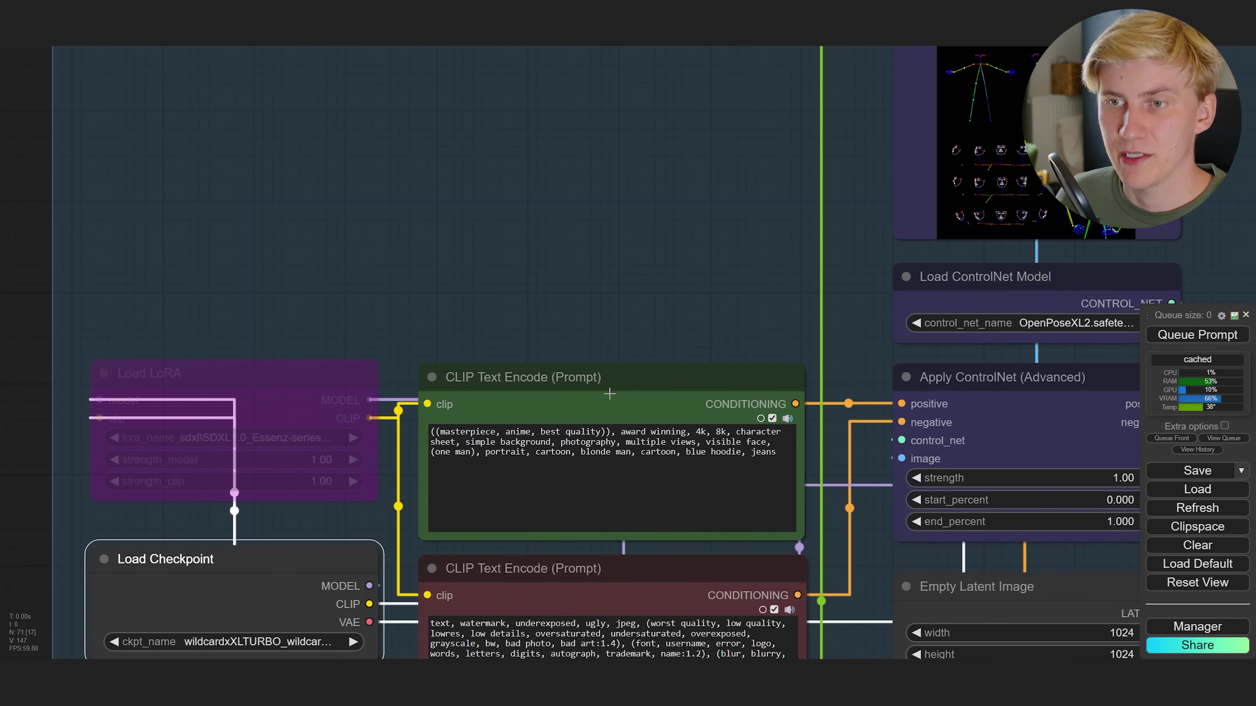
pyautogui.scroll(3, 610, 394)
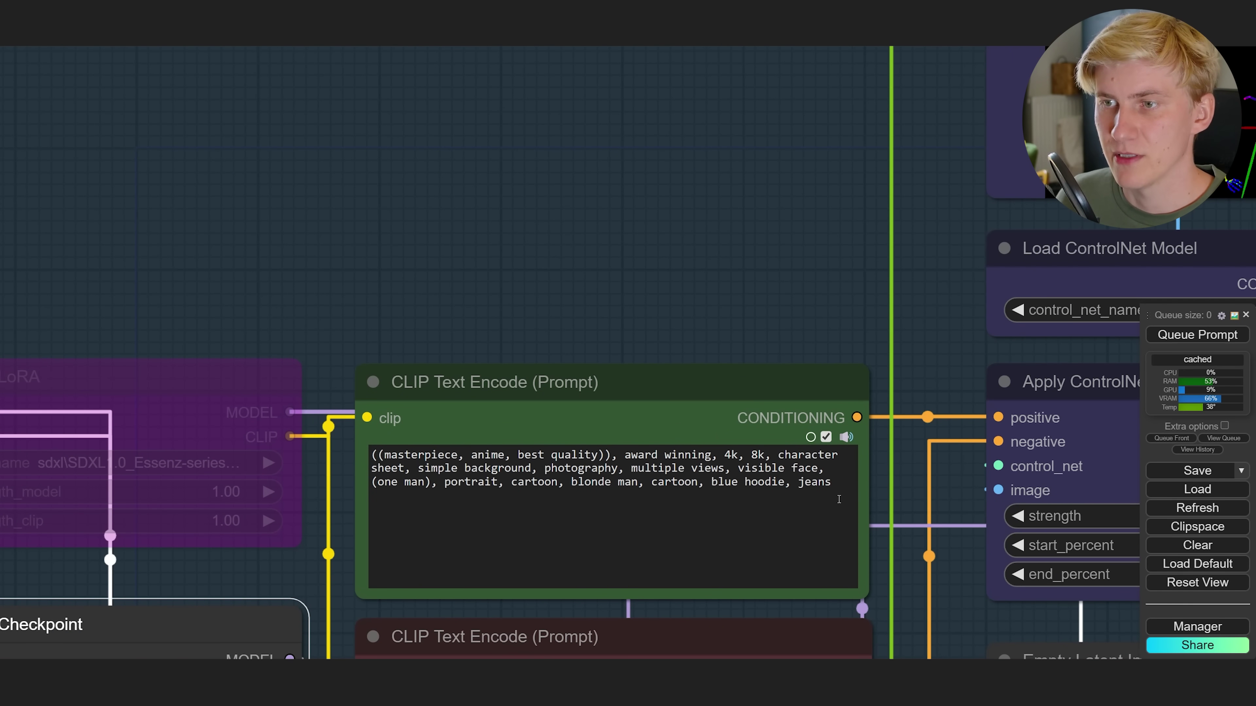
pyautogui.moveTo(839, 499); pyautogui.dragTo(371, 453)
pyautogui.click(449, 217)
pyautogui.scroll(-6, 450, 218)
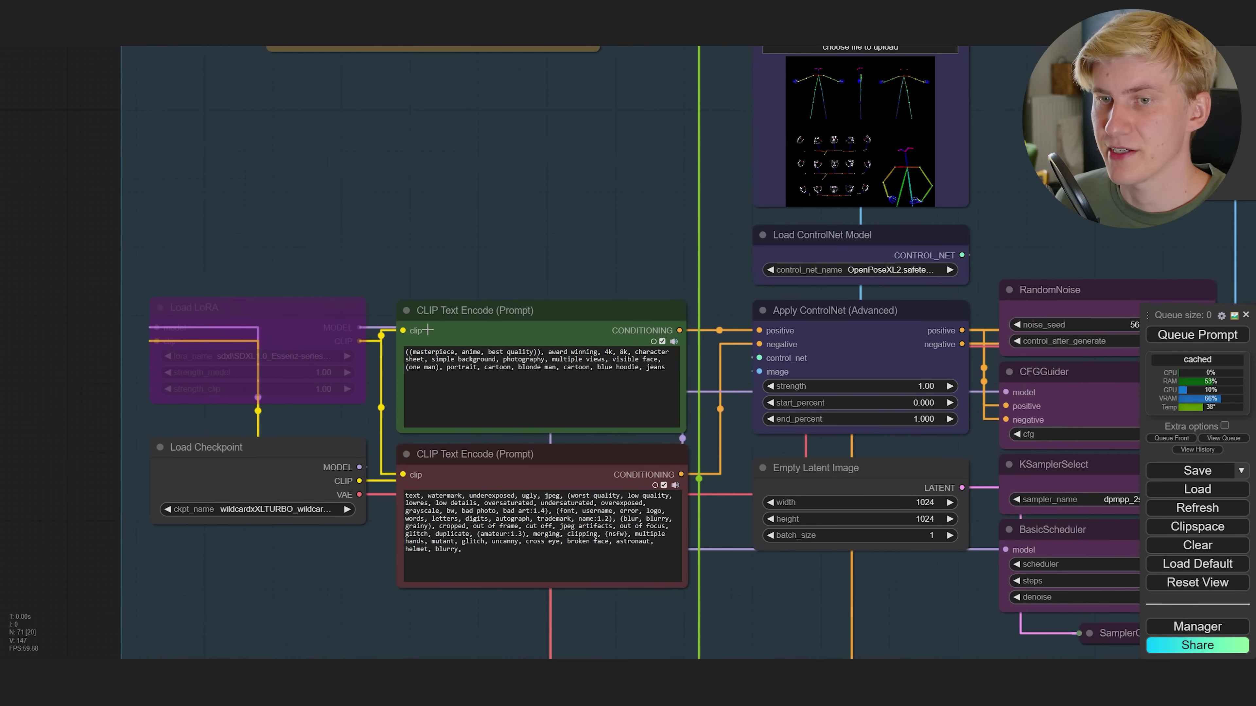
# - Queue the workflow with all five groups enabled in the Fast Groups Muter node
pyautogui.scroll(8, 308, 242)
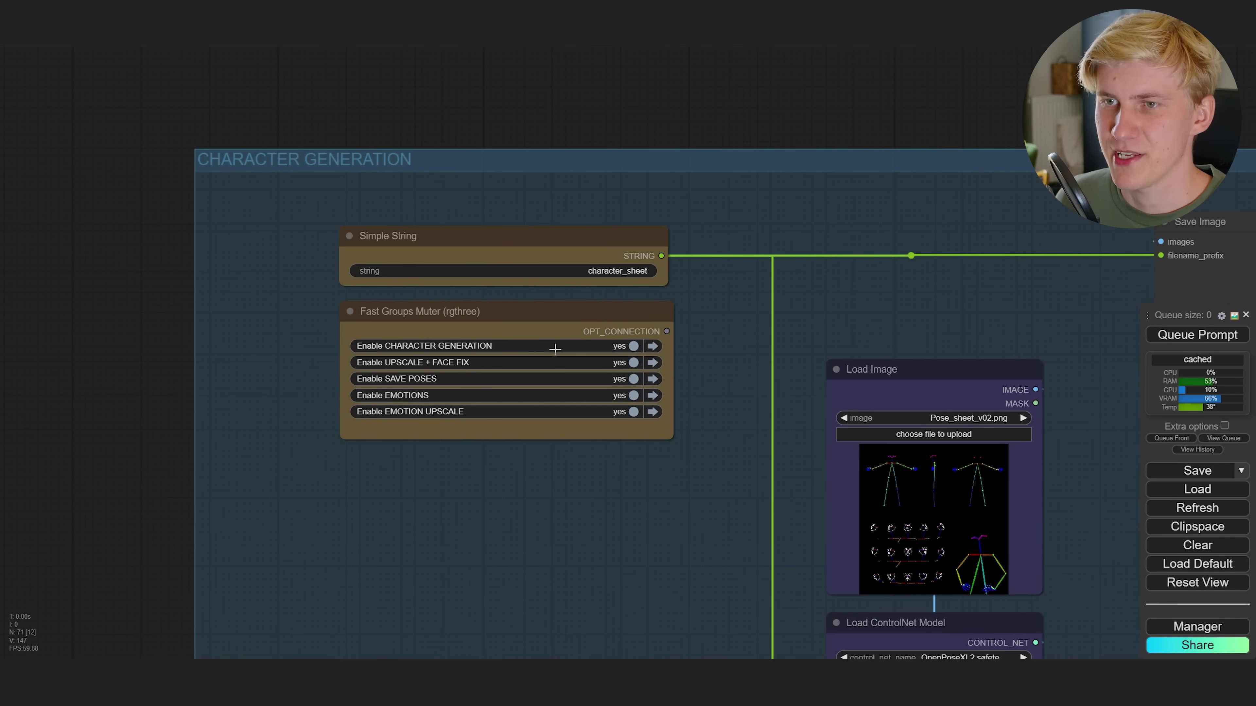
pyautogui.scroll(-10, 549, 345)
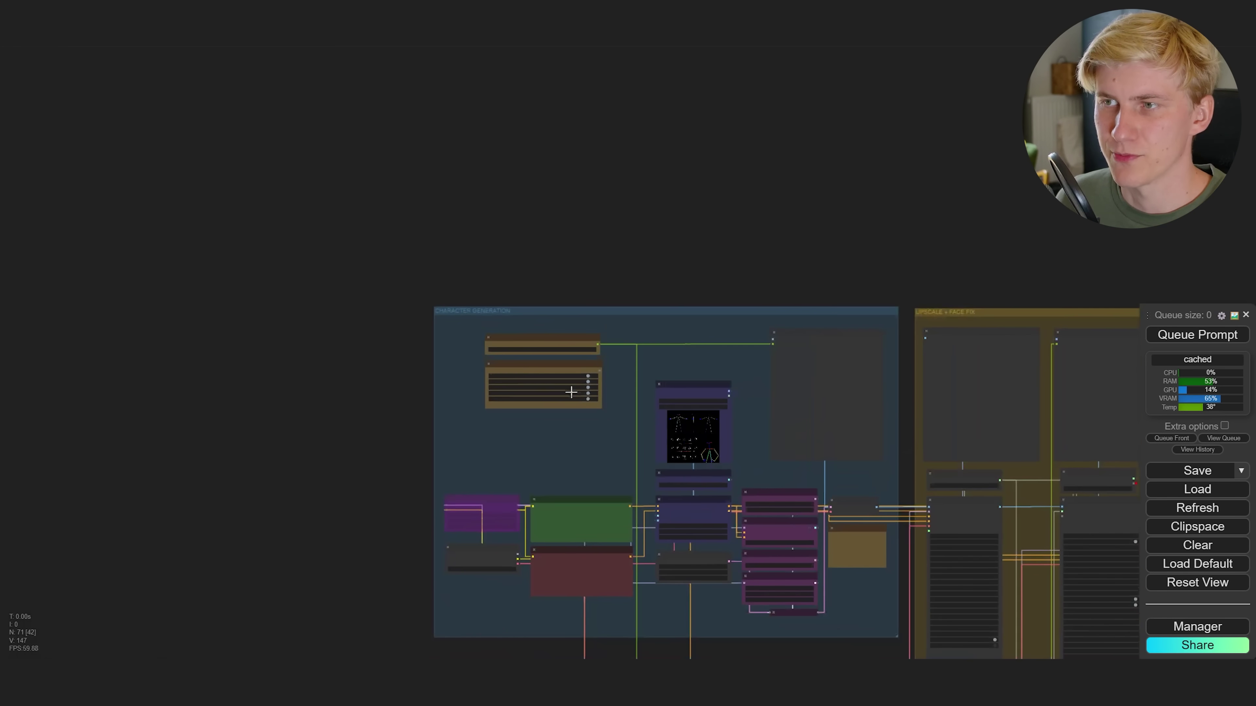
pyautogui.click(1197, 335)
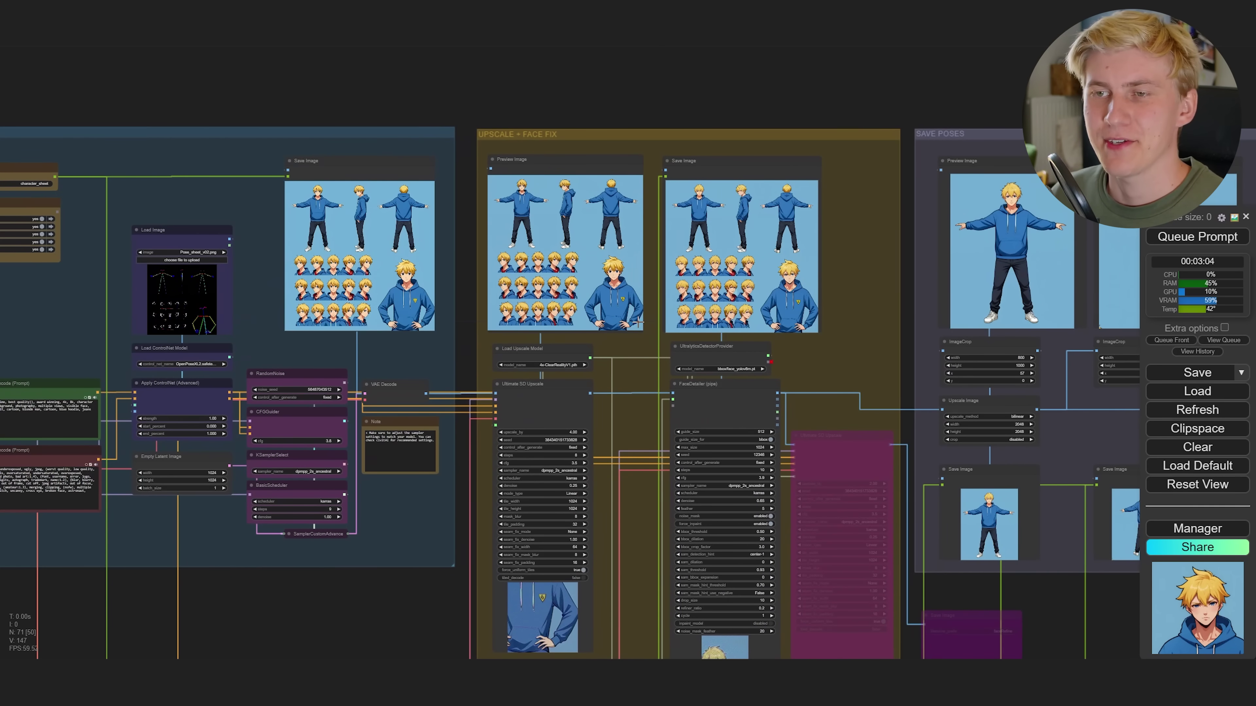
# - Compare the generated blue-hoodie character sheet with its upscaled and face-fixed versions in the UPSCALE + FACE FIX group
pyautogui.scroll(5, 847, 254)
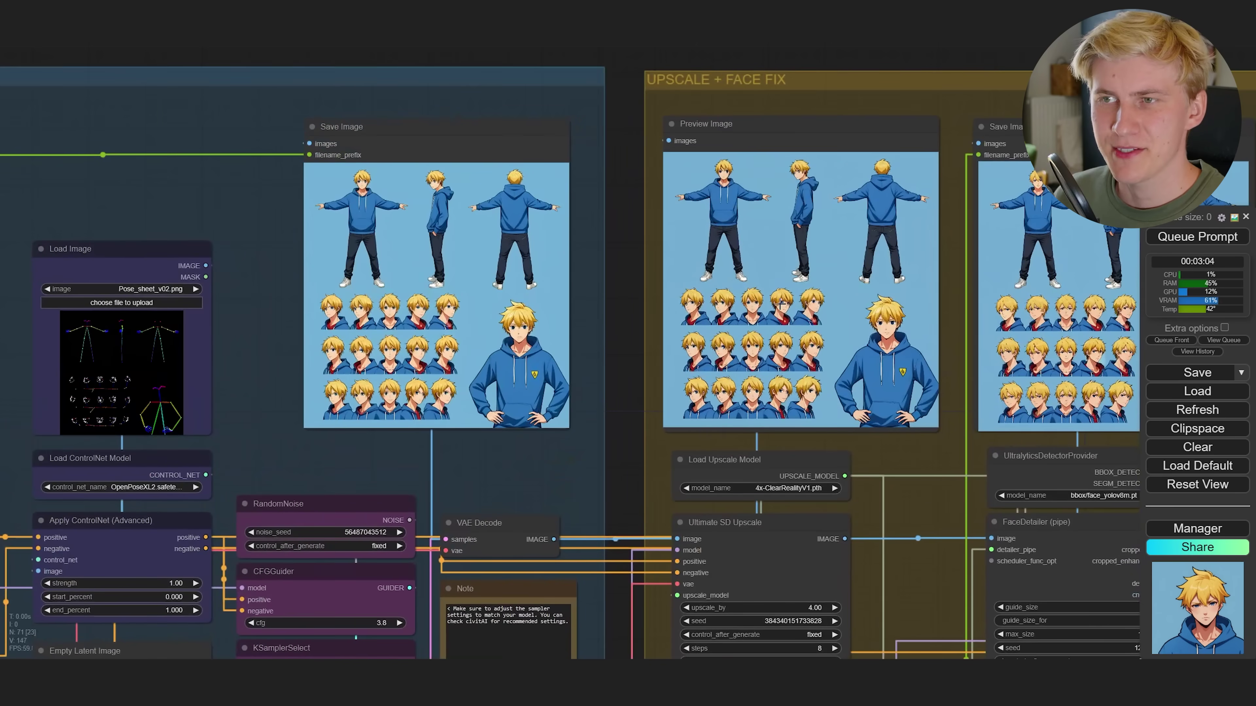
pyautogui.scroll(7, 781, 305)
pyautogui.scroll(2, 265, 399)
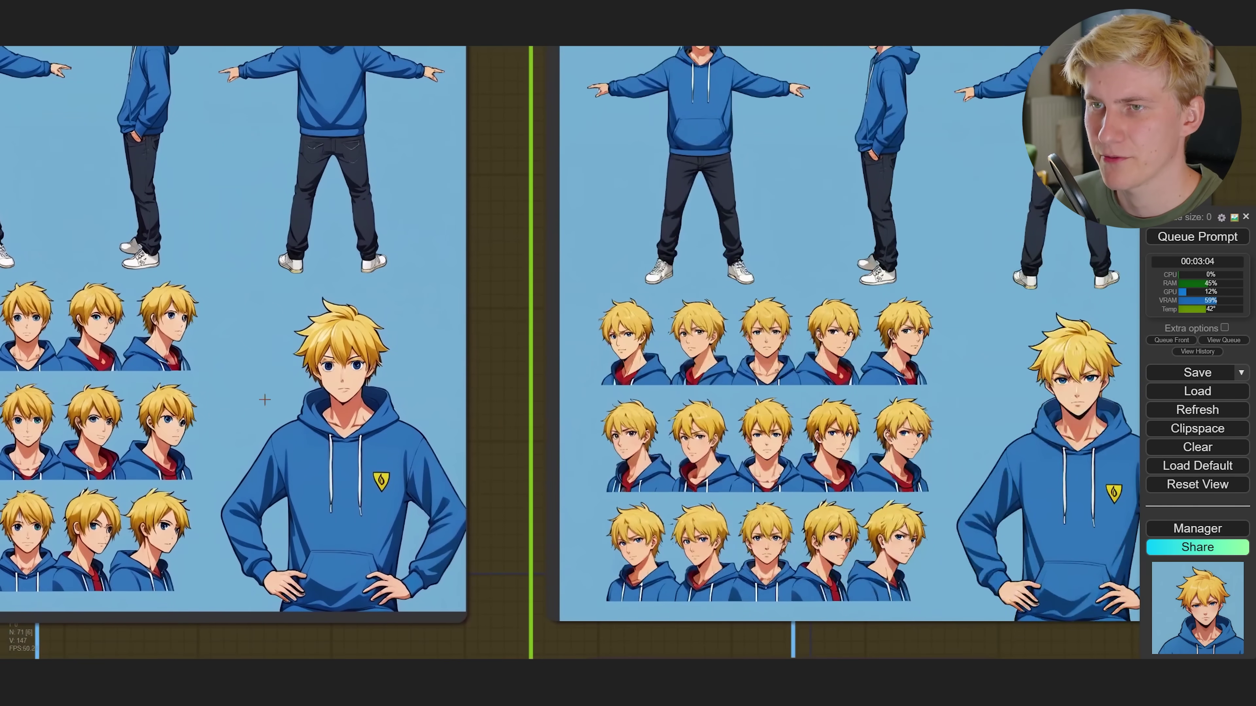
pyautogui.scroll(-8, 265, 400)
pyautogui.scroll(7, 914, 341)
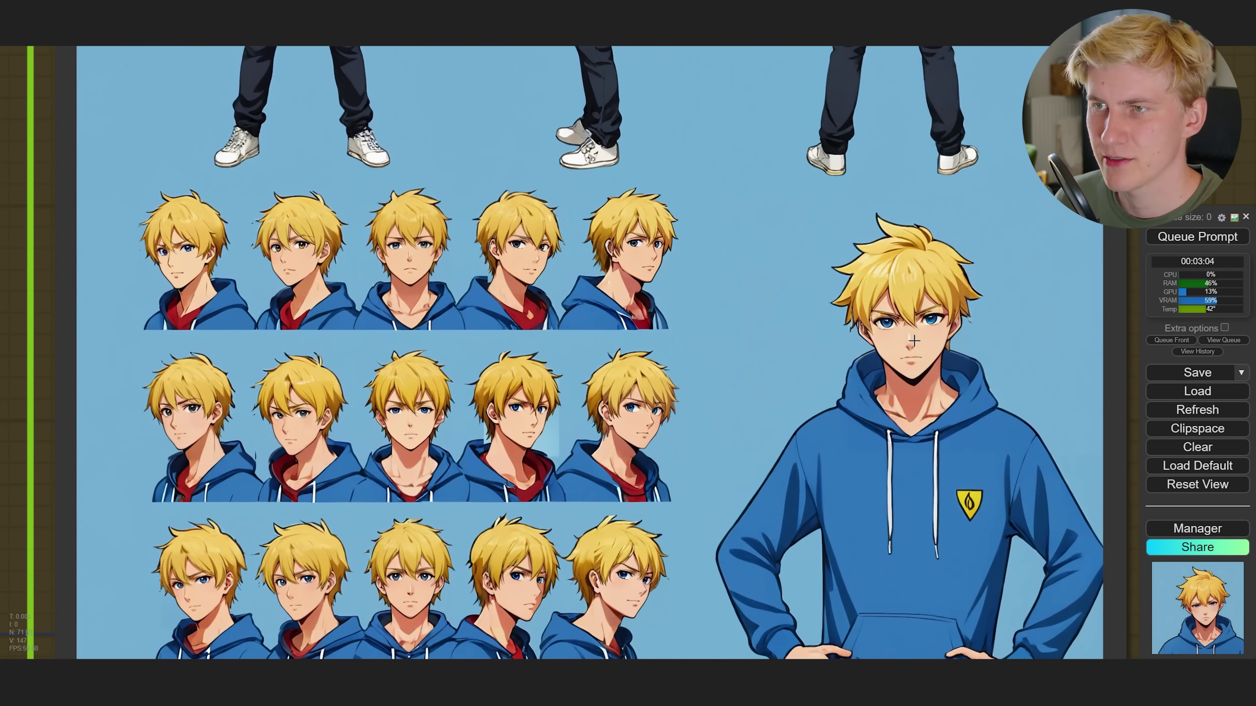
pyautogui.scroll(-7, 914, 340)
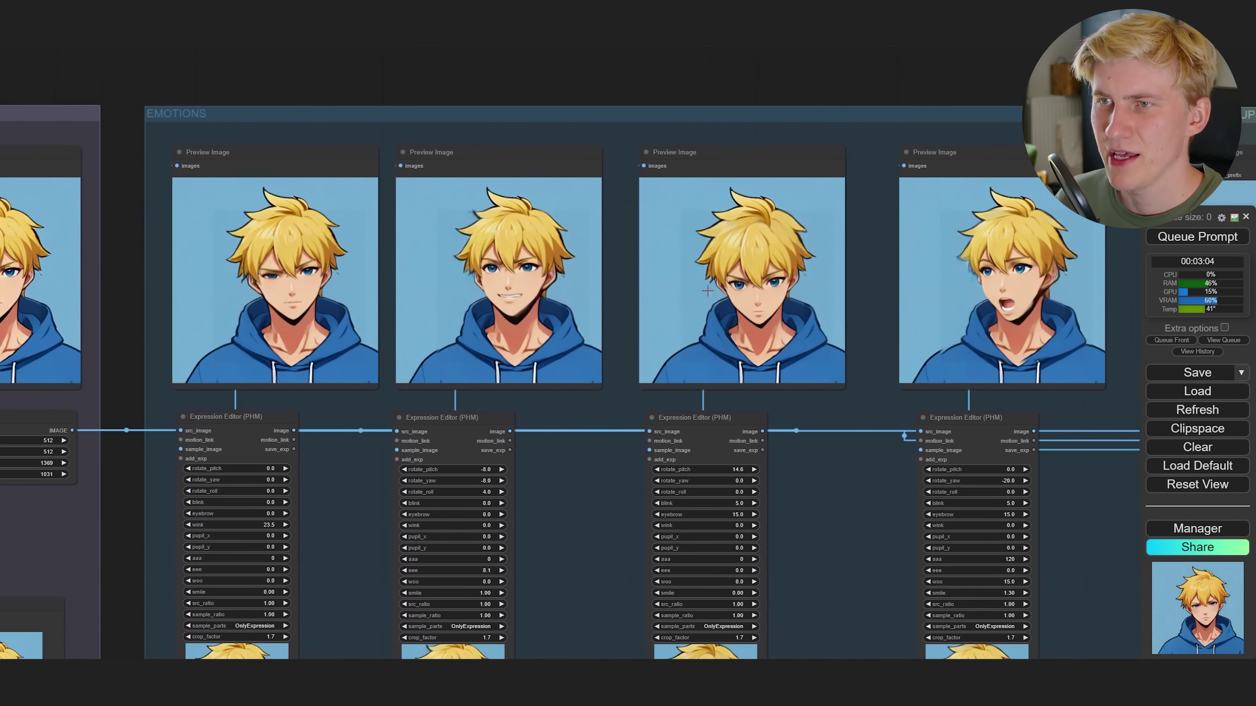
# - Examine the blue-hoodie character's emotion previews in the EMOTIONS group, focusing on the open-mouthed portrait
pyautogui.scroll(2, 934, 324)
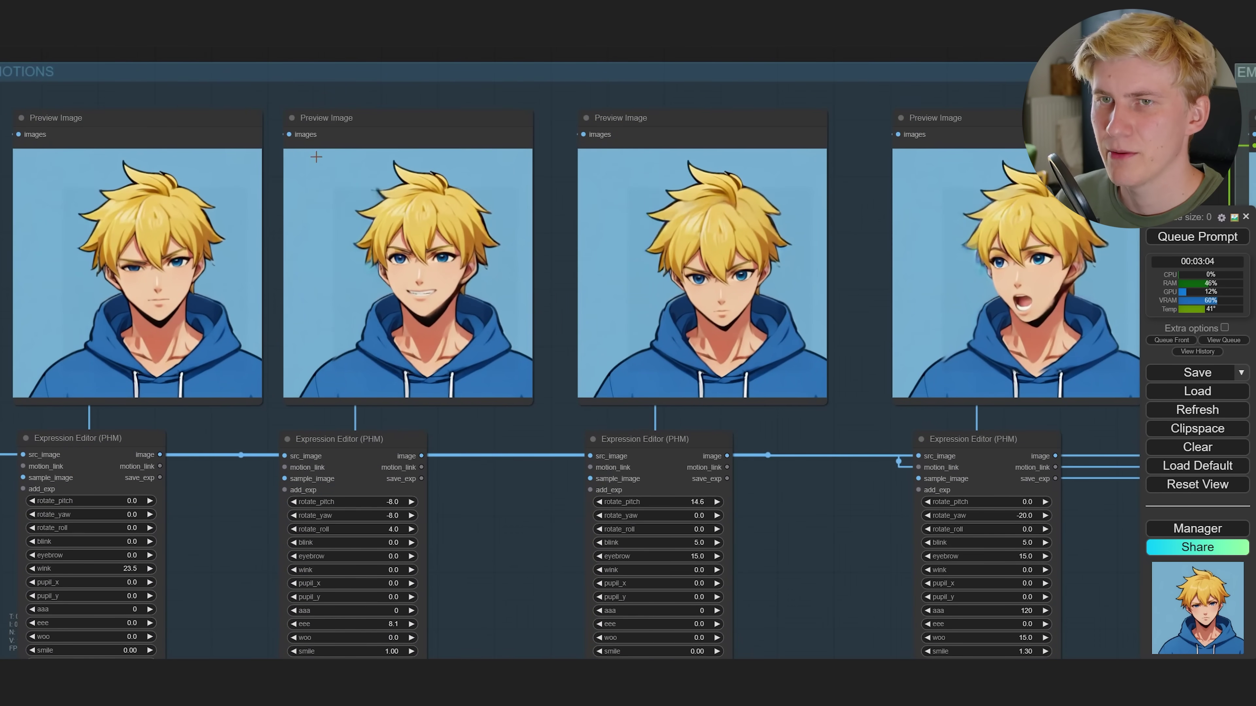
pyautogui.moveTo(317, 157); pyautogui.dragTo(521, 162)
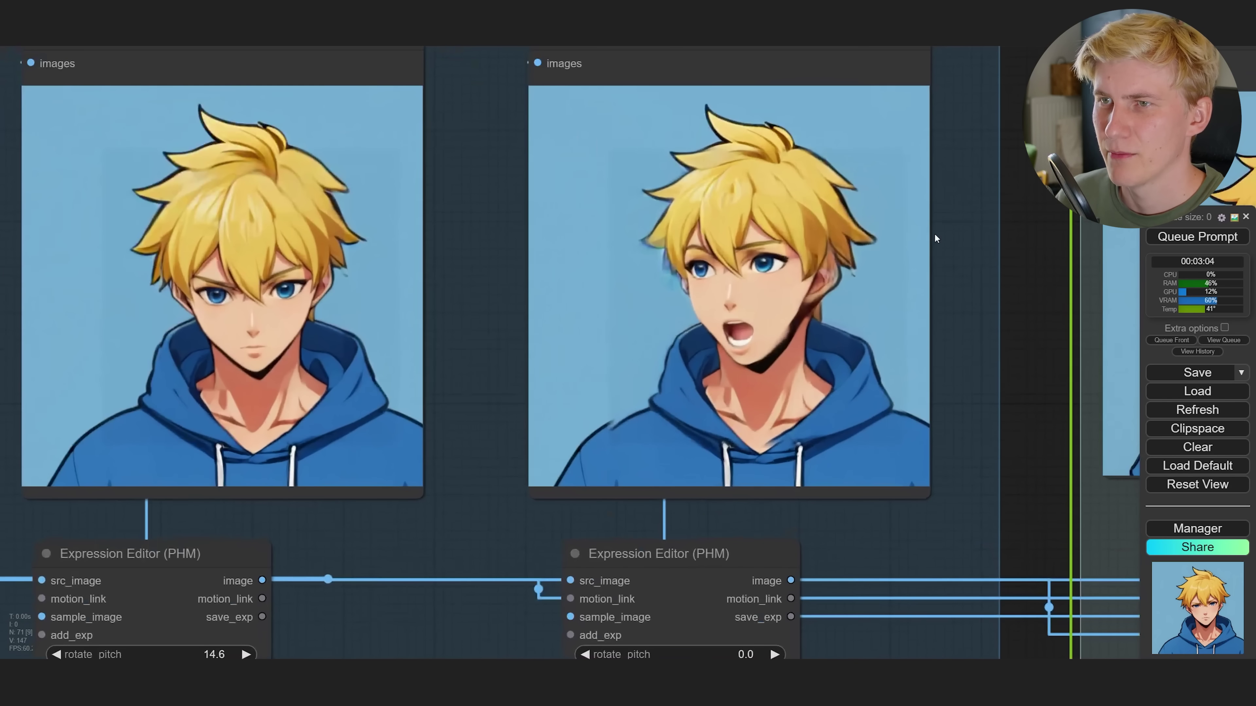
pyautogui.scroll(3, 674, 275)
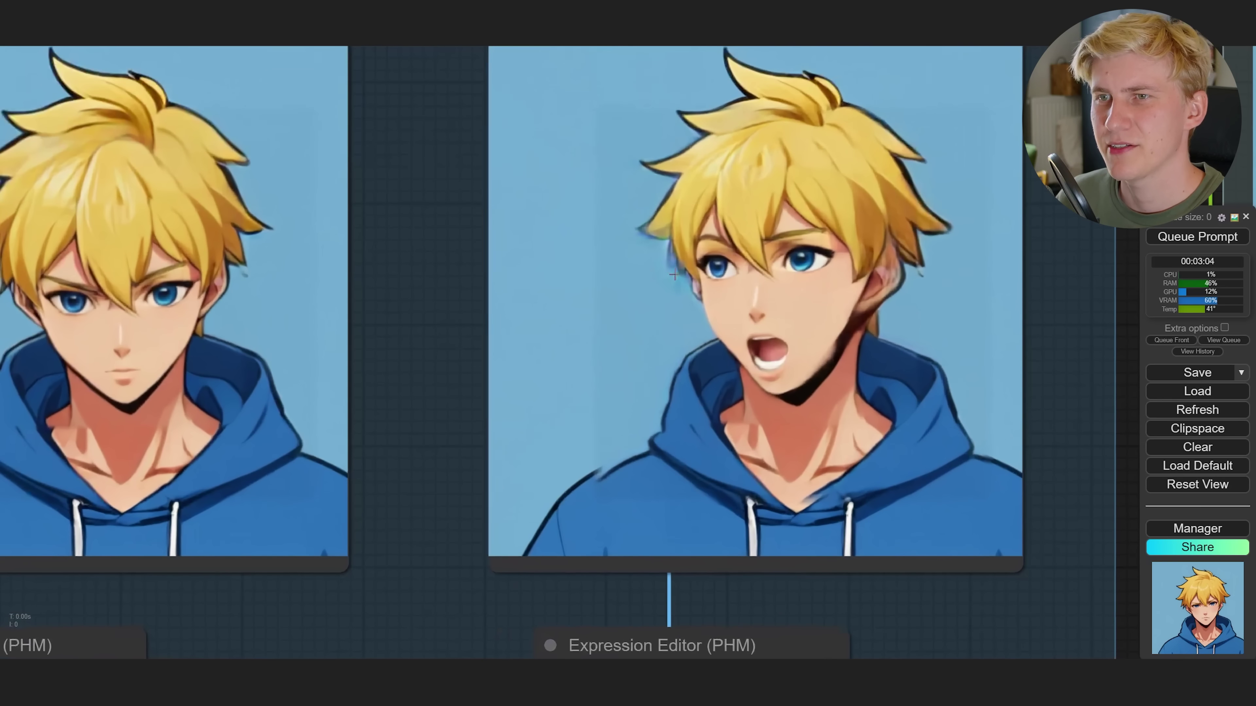
pyautogui.scroll(-6, 674, 275)
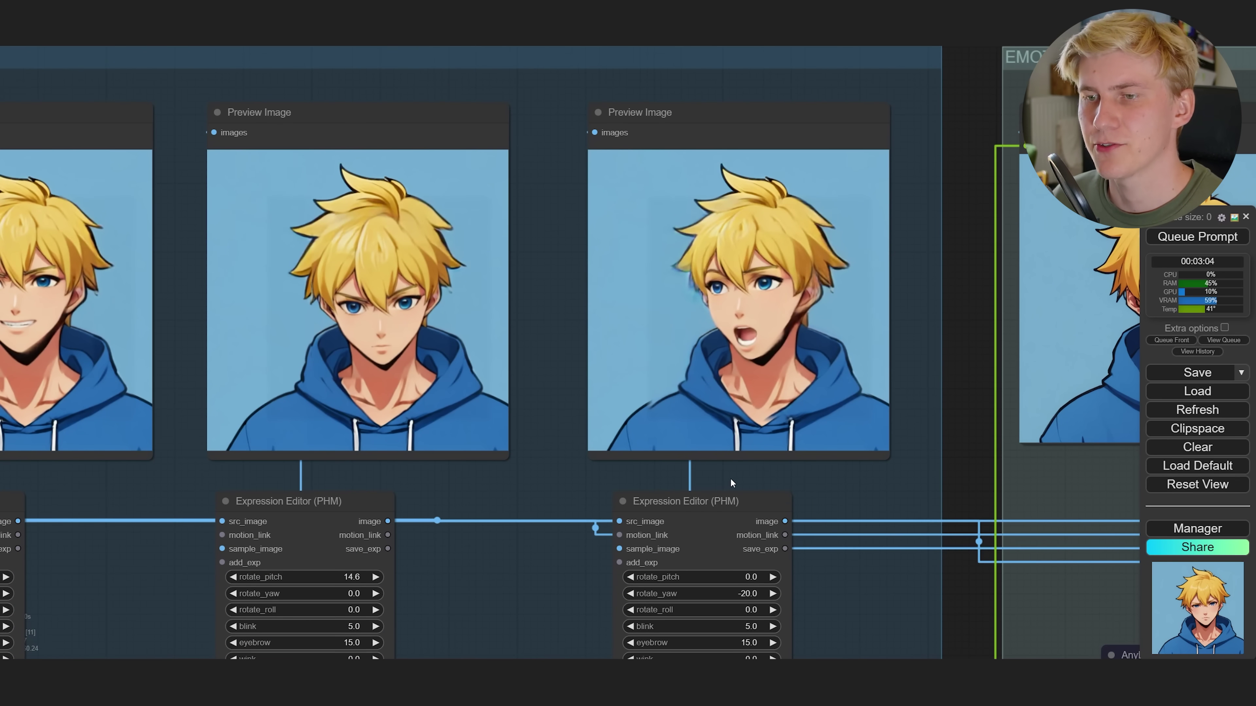
# - Review the four upscaled emotion portraits in the EMOTION UPSCALE group's Save Image node
pyautogui.moveTo(731, 480); pyautogui.dragTo(760, 449)
pyautogui.scroll(-5, 886, 285)
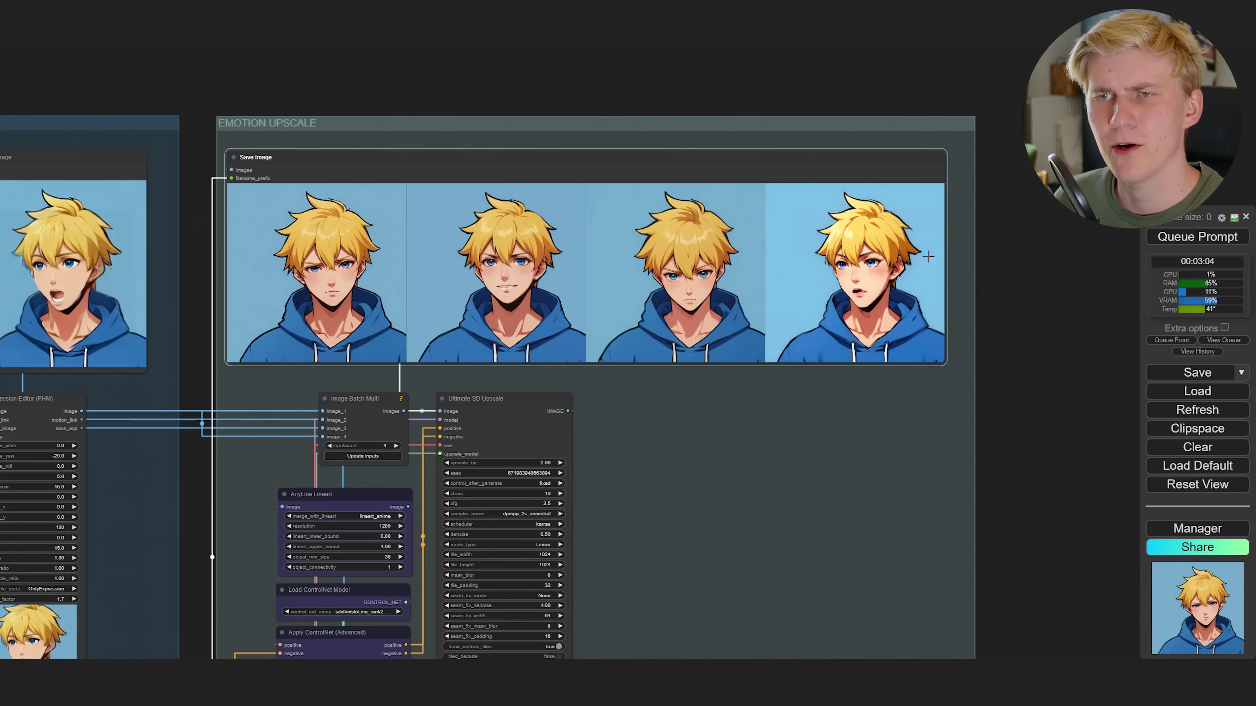
pyautogui.moveTo(548, 101); pyautogui.dragTo(599, 63)
pyautogui.scroll(6, 947, 304)
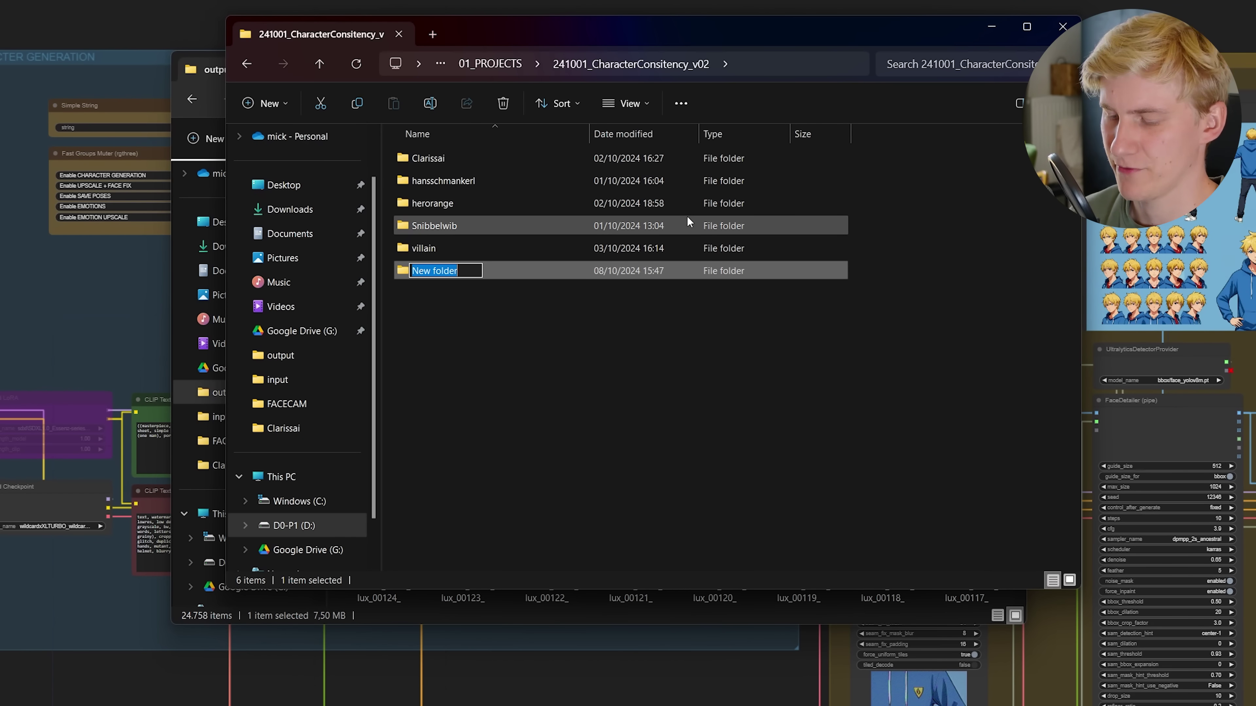
# - Name the new folder in 241001_CharacterConsitency_v02 "tinaai" and open it
pyautogui.press('BackSpace')
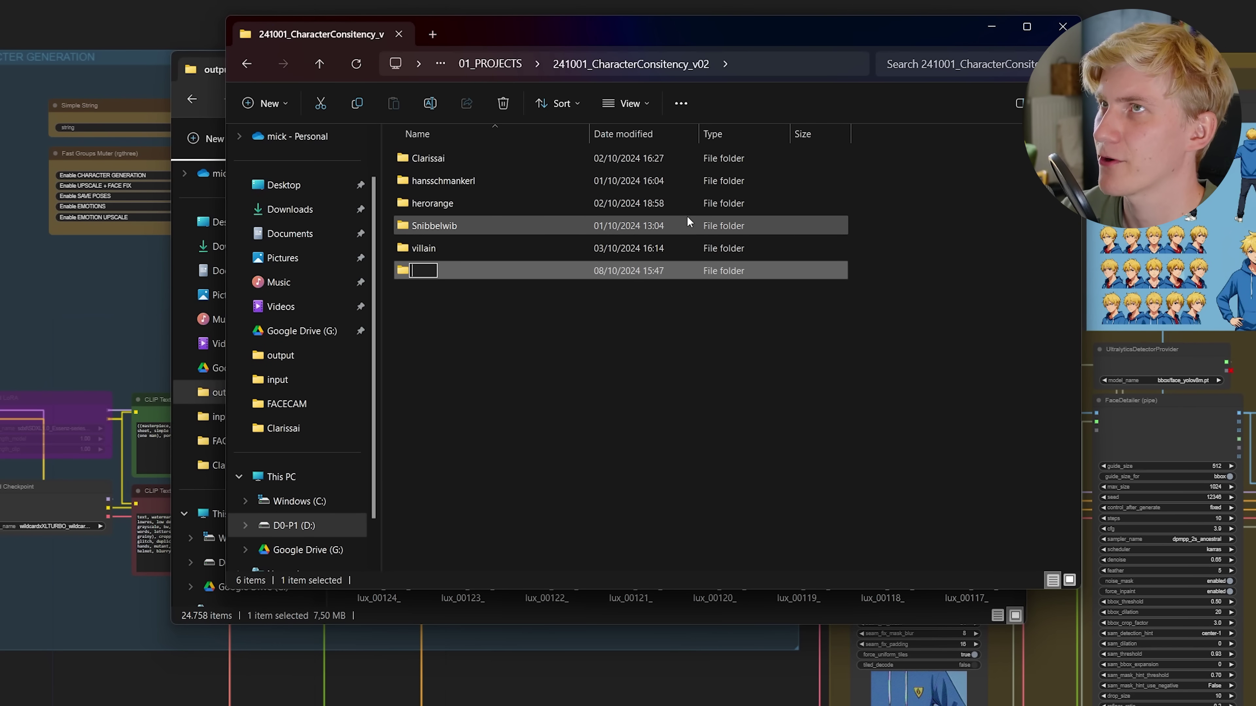
pyautogui.write('tina')
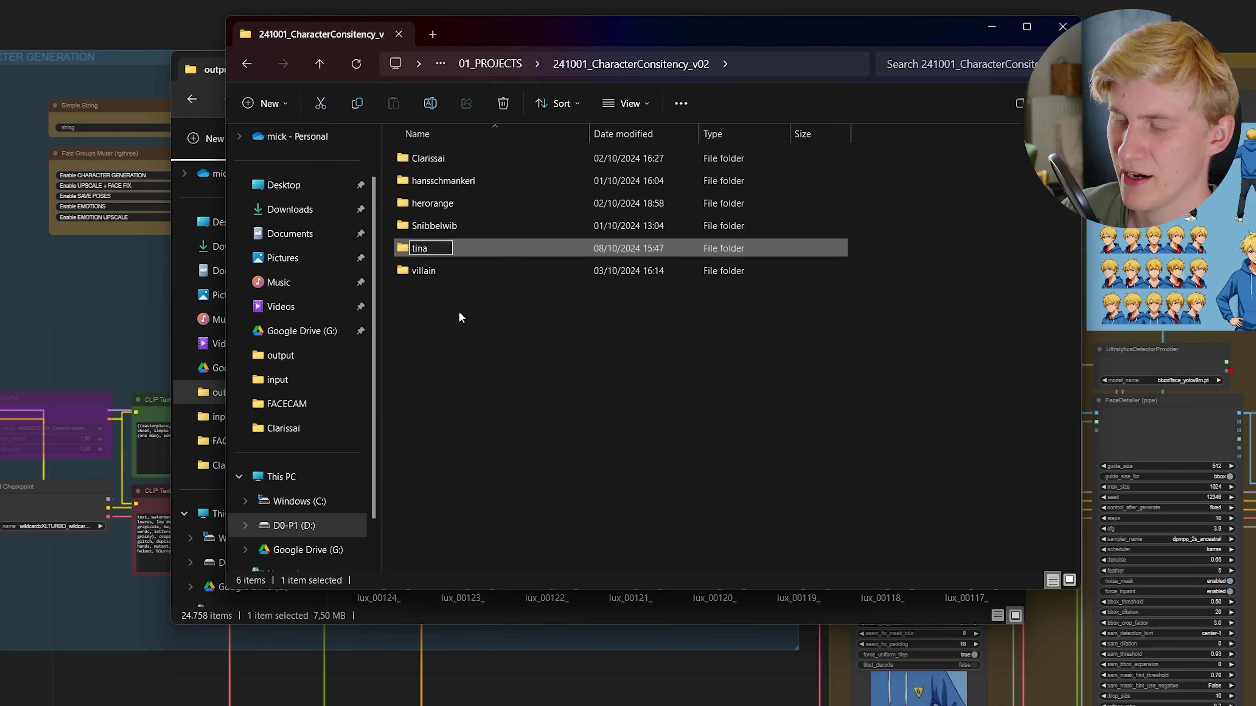
pyautogui.write('ai')
pyautogui.press('Return')
pyautogui.press('Return')
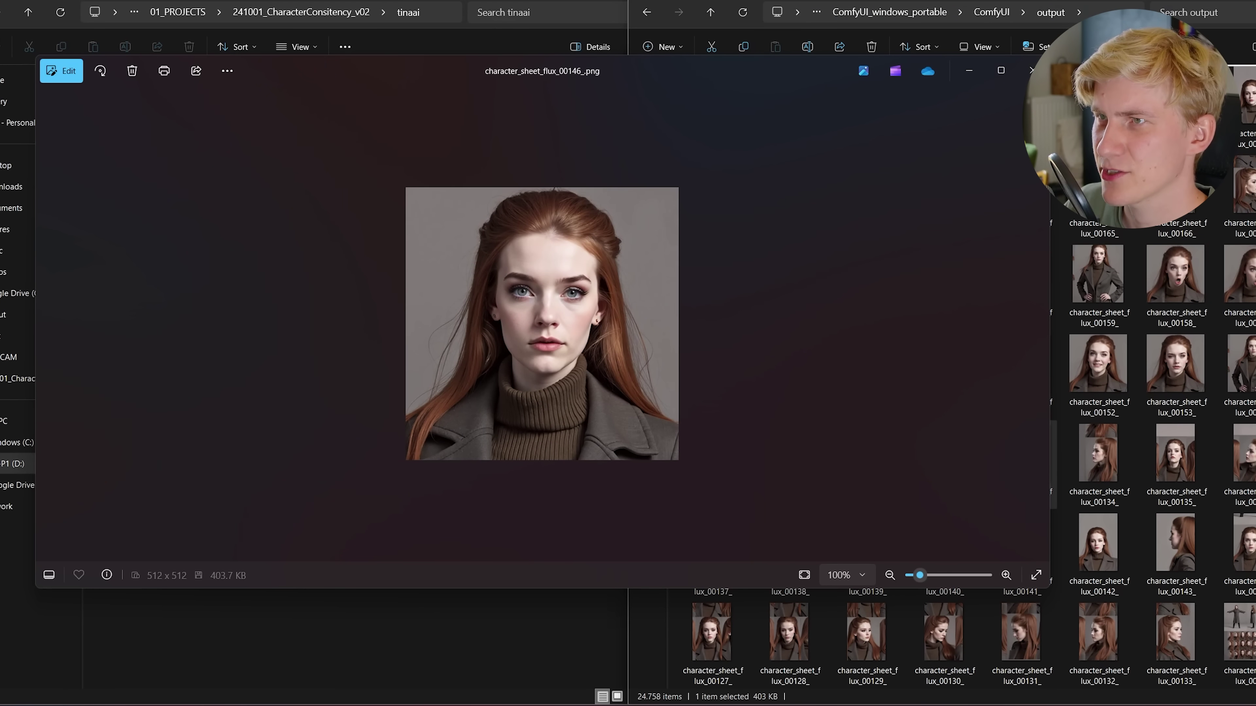
# - Copy the neutral portrait, the hands-on-hips image and the three T-pose views, character_sheet_flux_00144_ to 00148_, into the tinaai folder
pyautogui.press('Escape')
pyautogui.moveTo(1013, 453); pyautogui.dragTo(421, 352)
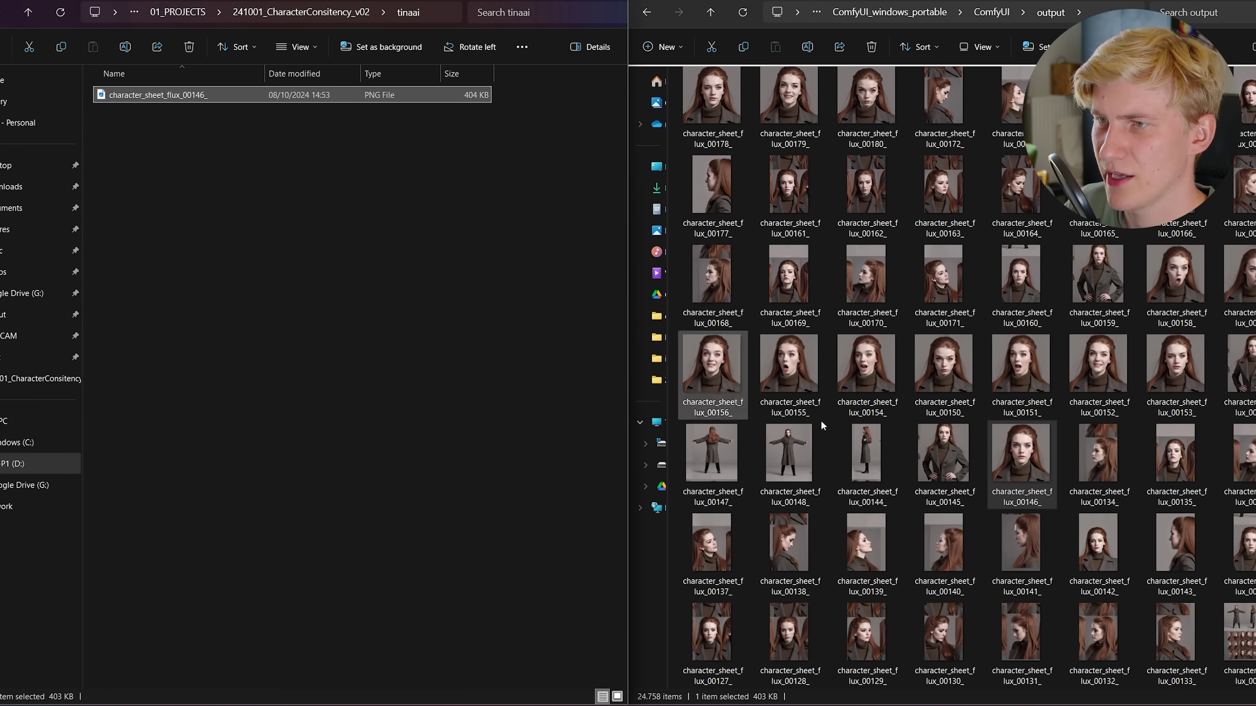
pyautogui.doubleClick(931, 449)
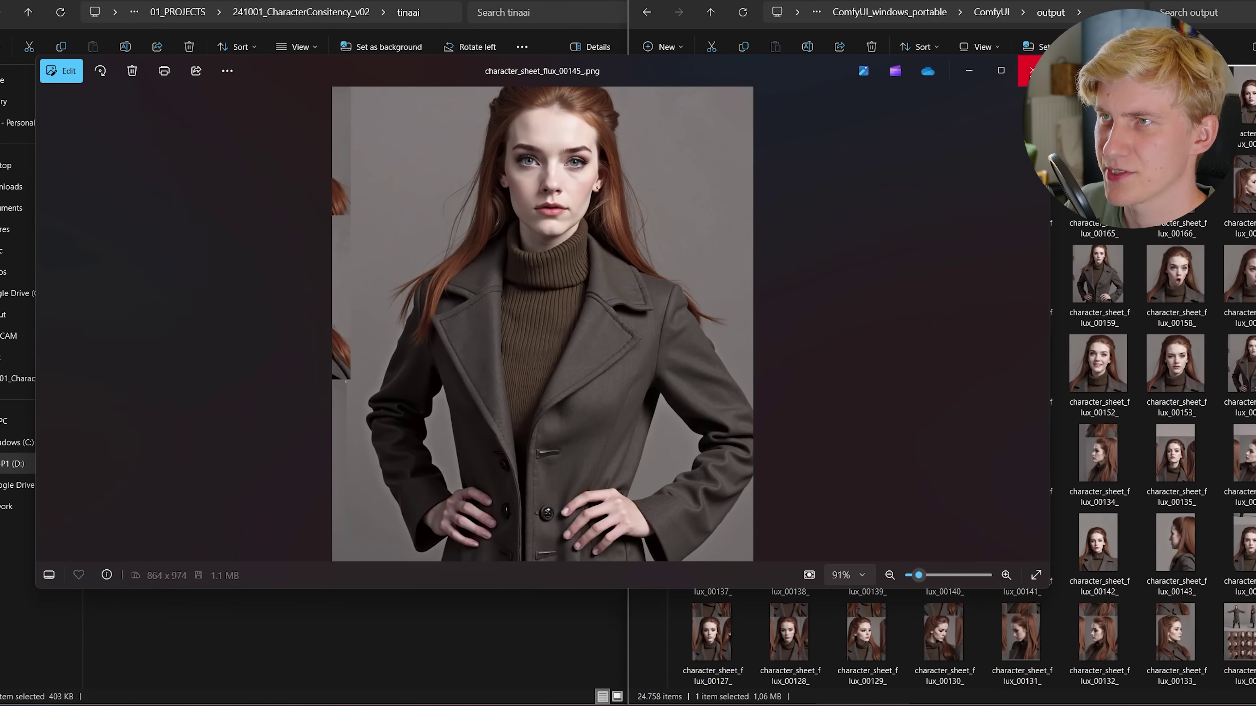
pyautogui.press('Escape')
pyautogui.moveTo(970, 464); pyautogui.dragTo(368, 383)
pyautogui.moveTo(711, 453); pyautogui.dragTo(341, 289)
pyautogui.moveTo(797, 463); pyautogui.dragTo(559, 329)
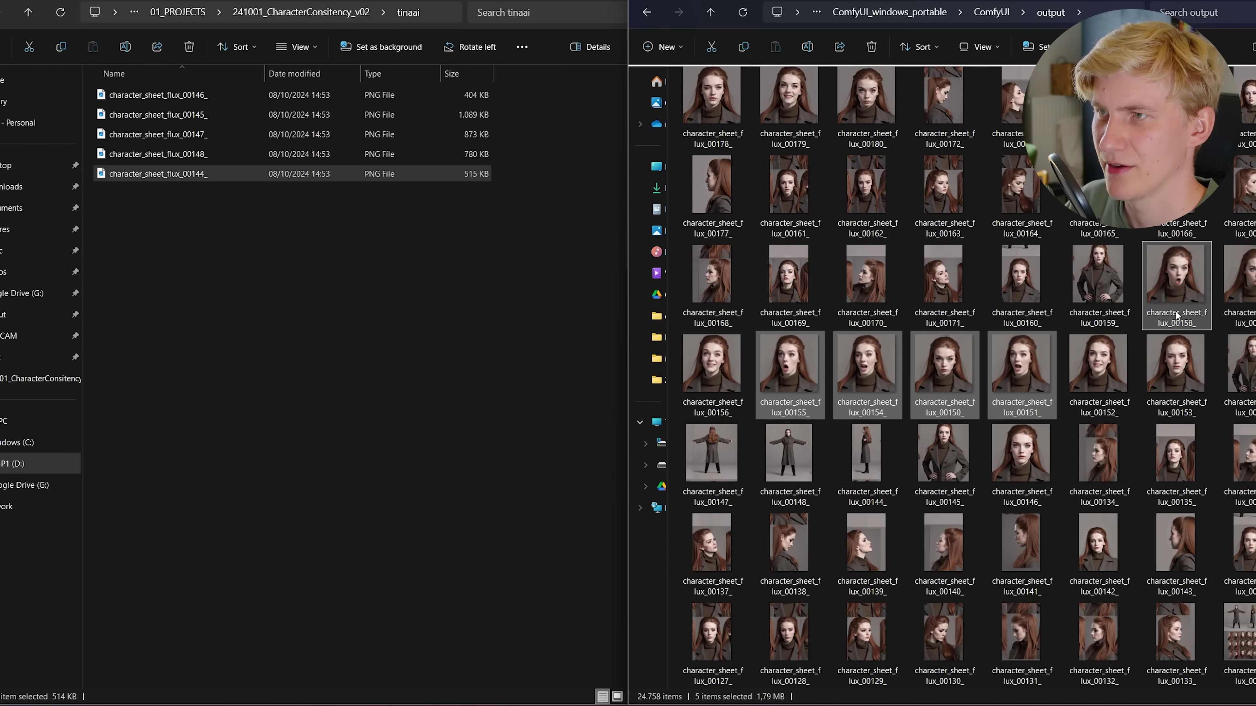
# - Copy character sheet images 00150, 00151, 00154, 00155, 00158 and 00159 into the tinaai folder and show its contents as large thumbnails
pyautogui.keyDown('ctrl'); pyautogui.click(1095, 276); pyautogui.keyUp('ctrl')
pyautogui.moveTo(1097, 294); pyautogui.dragTo(255, 333)
pyautogui.hotkey('ctrl', 'a')
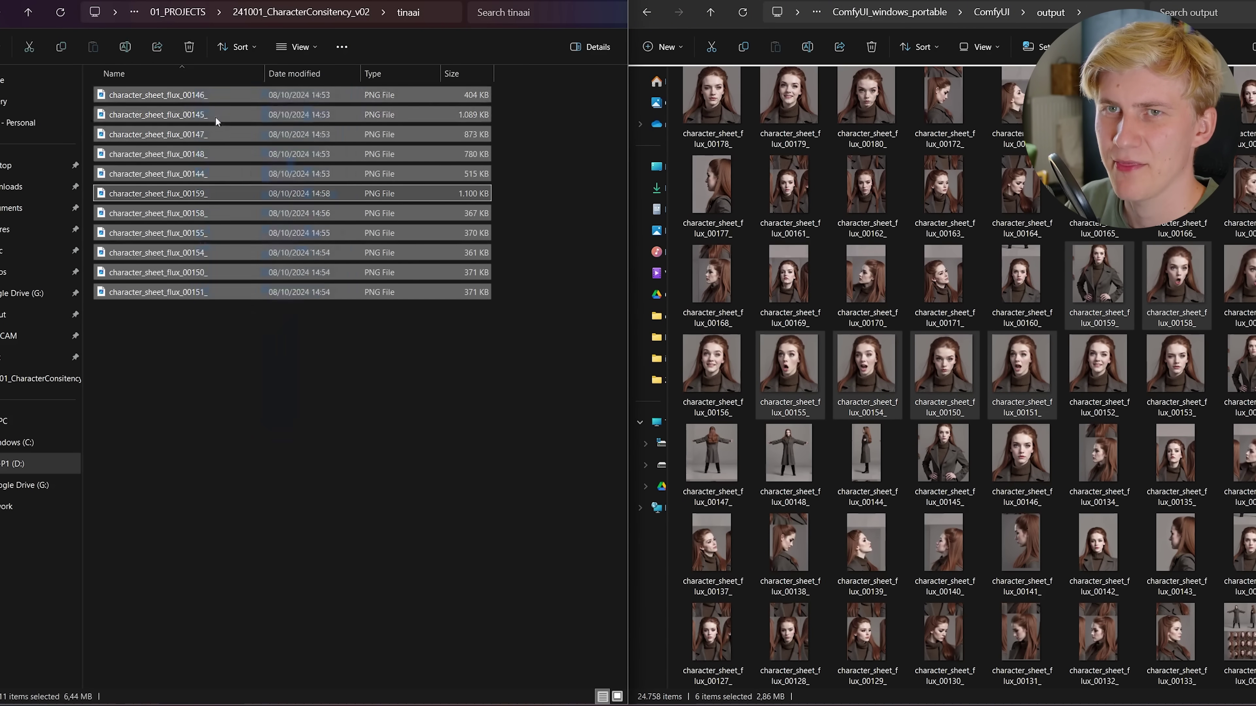
pyautogui.click(617, 697)
pyautogui.click(514, 260)
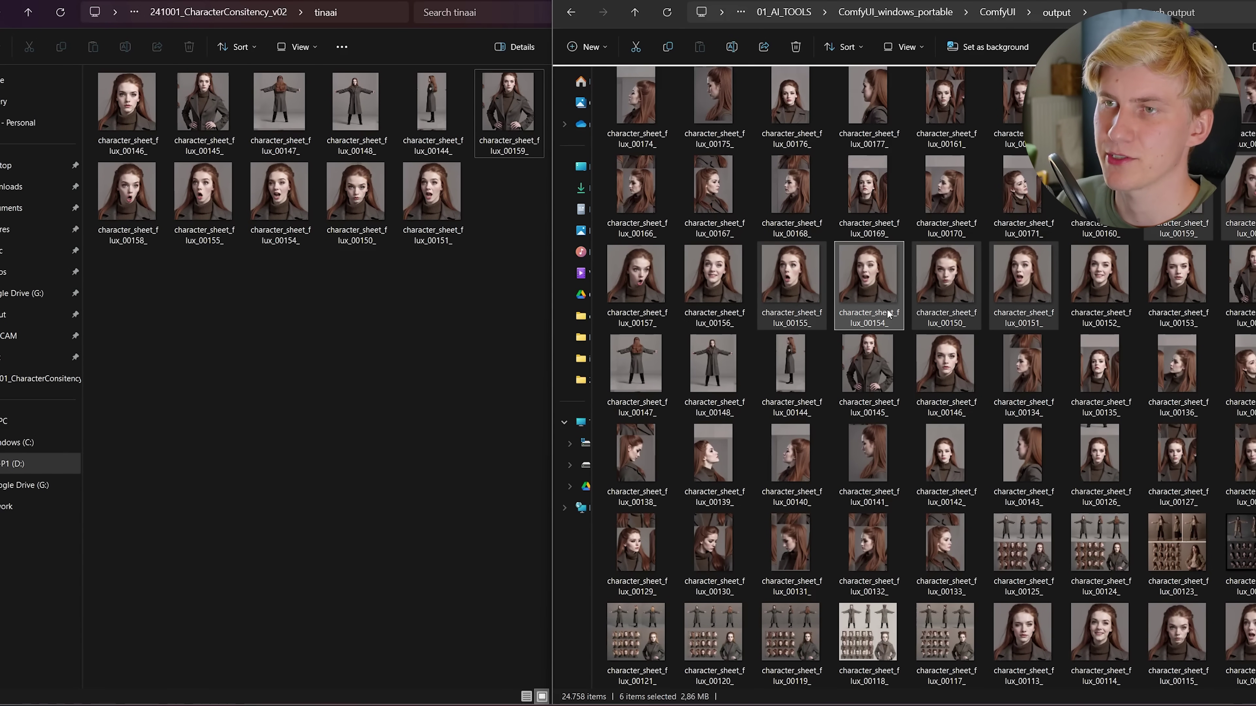
# - Check the side-profile image character_sheet_flux_00173_ from the output folder and copy it into the tinaai folder
pyautogui.click(1107, 223)
pyautogui.scroll(2, 1132, 281)
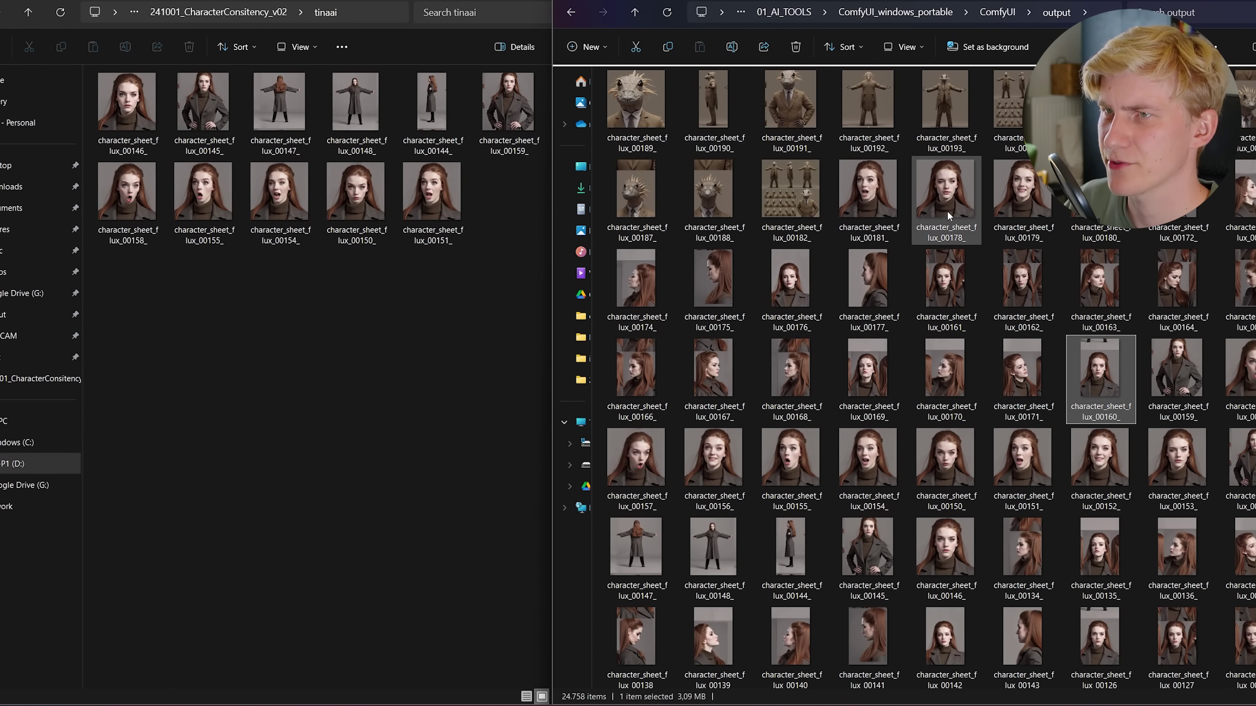
pyautogui.doubleClick(1246, 188)
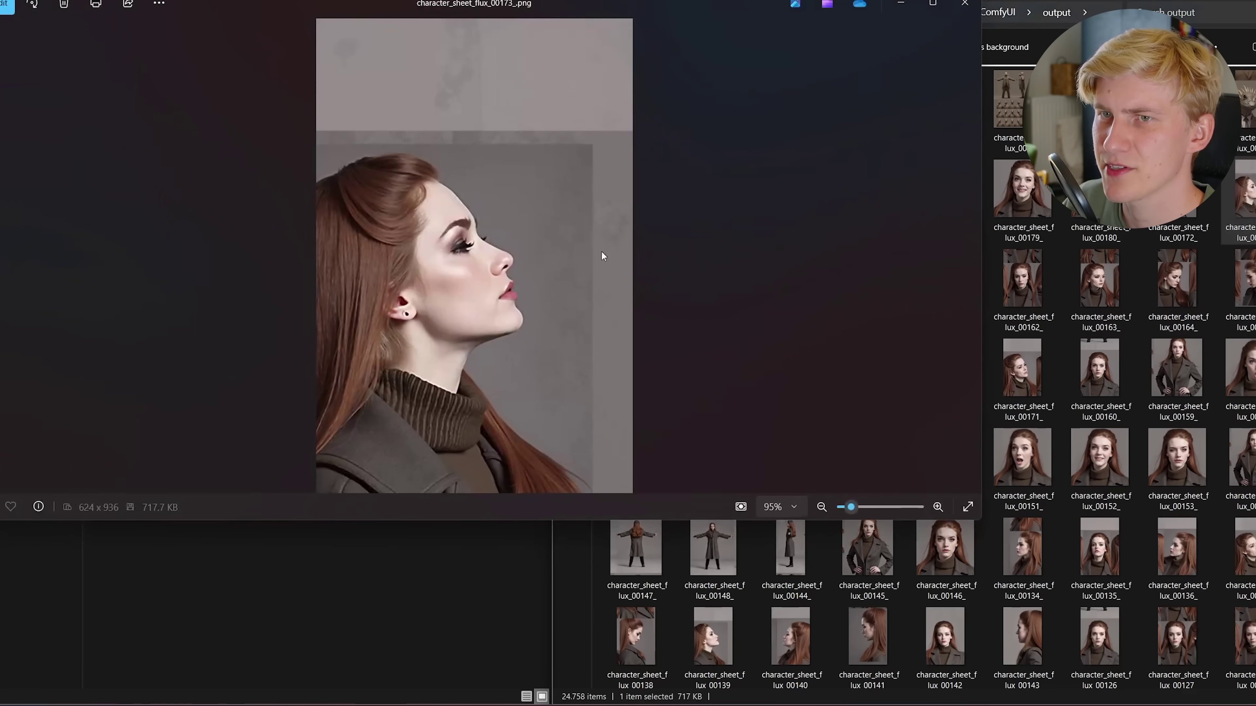
pyautogui.click(965, 3)
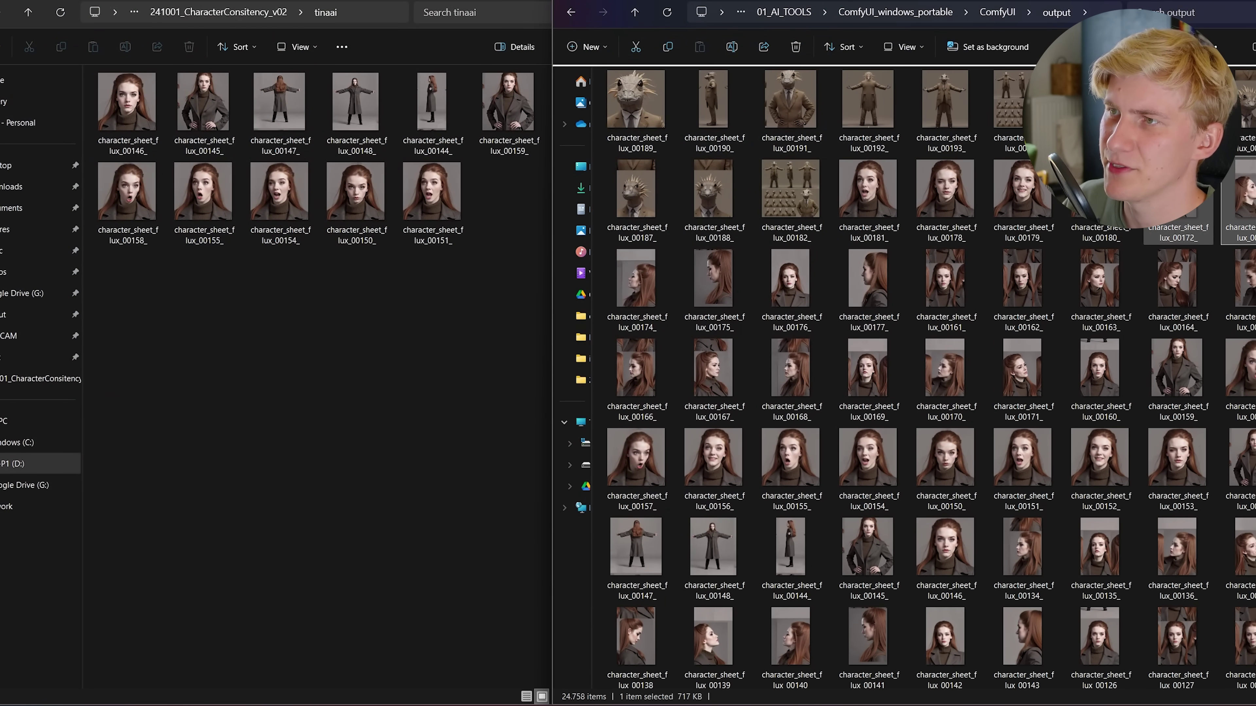
pyautogui.hotkey('ctrl', 'c')
pyautogui.click(307, 322)
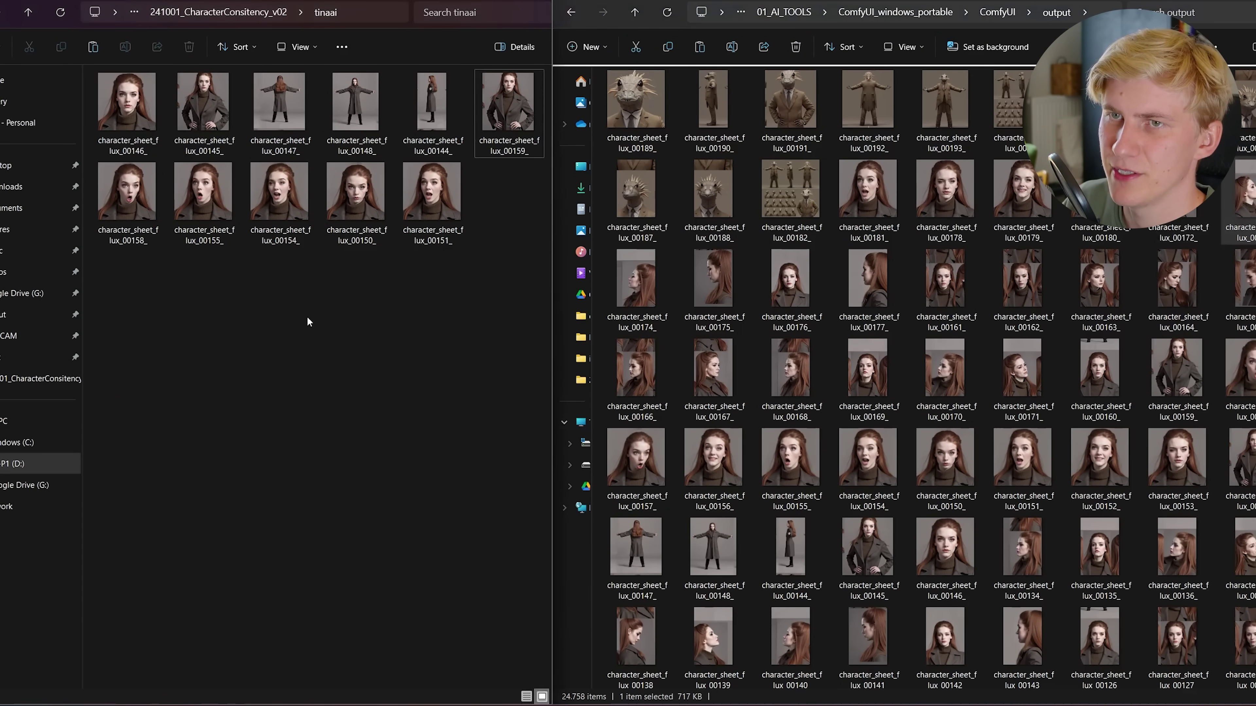
pyautogui.hotkey('ctrl', 'v')
# - Crop character_sheet_flux_00168_ in Paint to the single side-profile view, cutting off the neighbouring picture above it
pyautogui.click(964, 4)
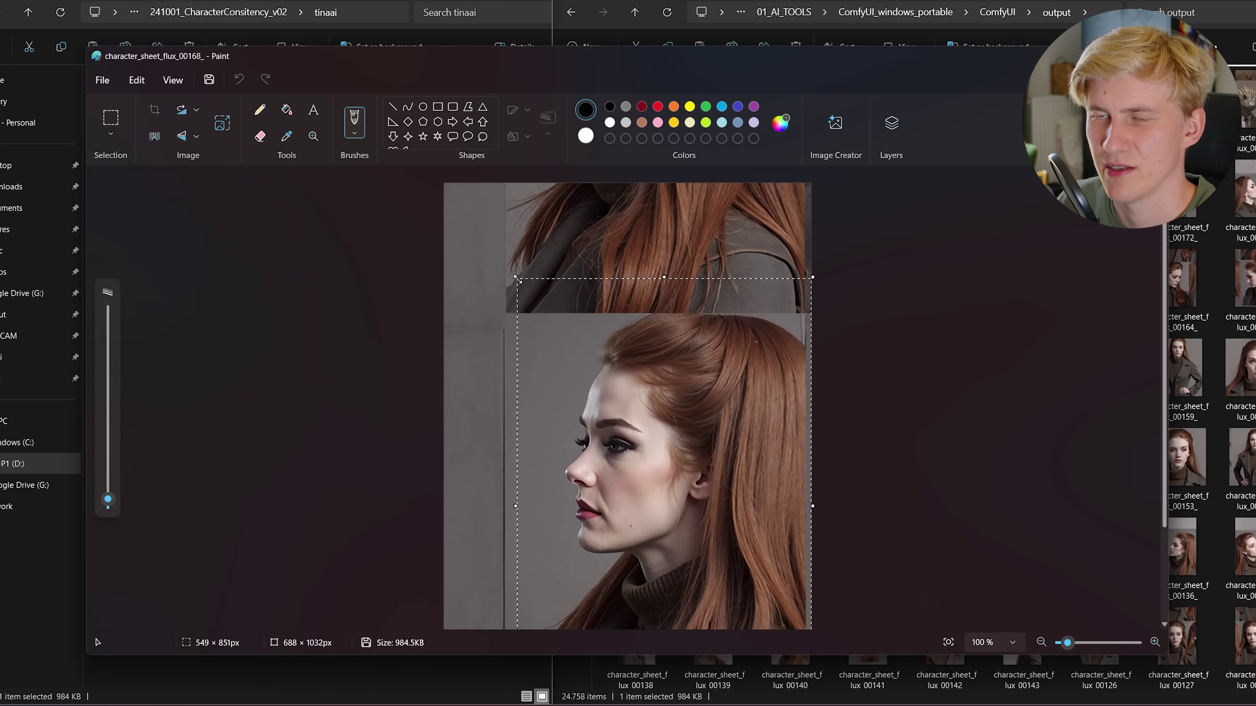
pyautogui.moveTo(513, 280)
pyautogui.mouseDown()
pyautogui.moveTo(499, 272)
pyautogui.moveTo(509, 315)
pyautogui.mouseUp()
pyautogui.hotkey('ctrl', 'shift', 'x')
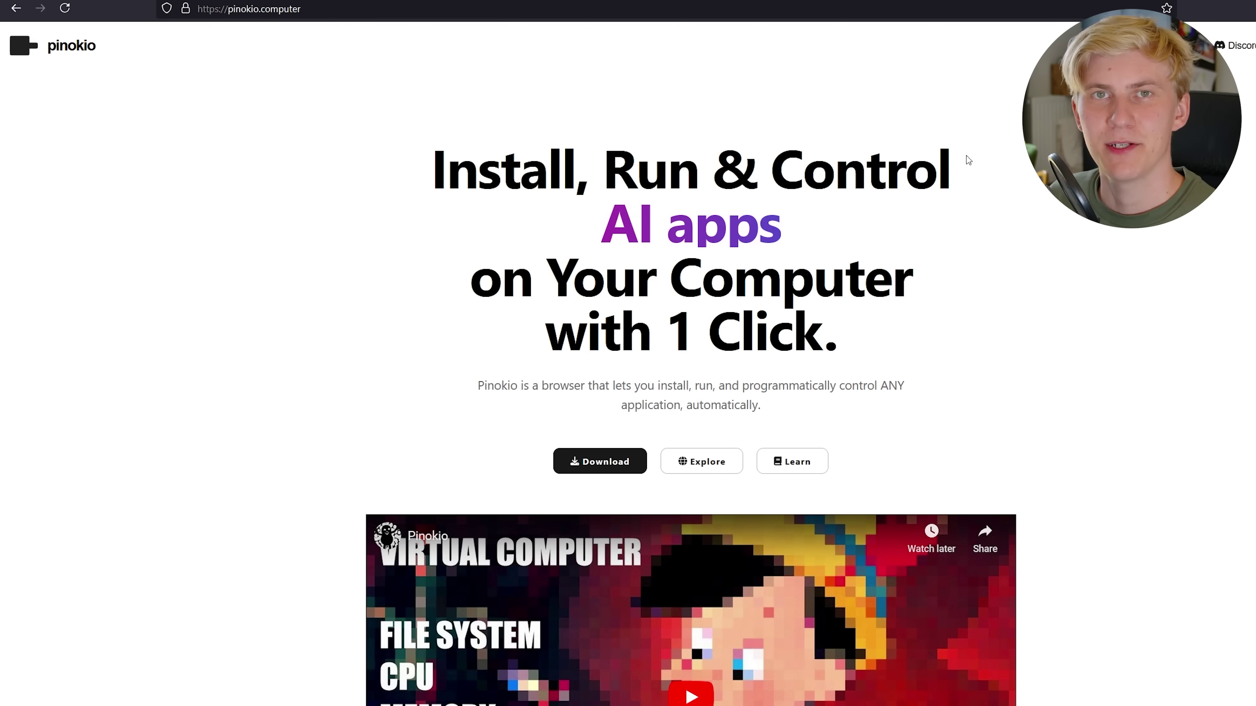
# - Switch to Pinokio, search the verified scripts for "flu" and open the fluxgym script
pyautogui.middleClick(1132, 280)
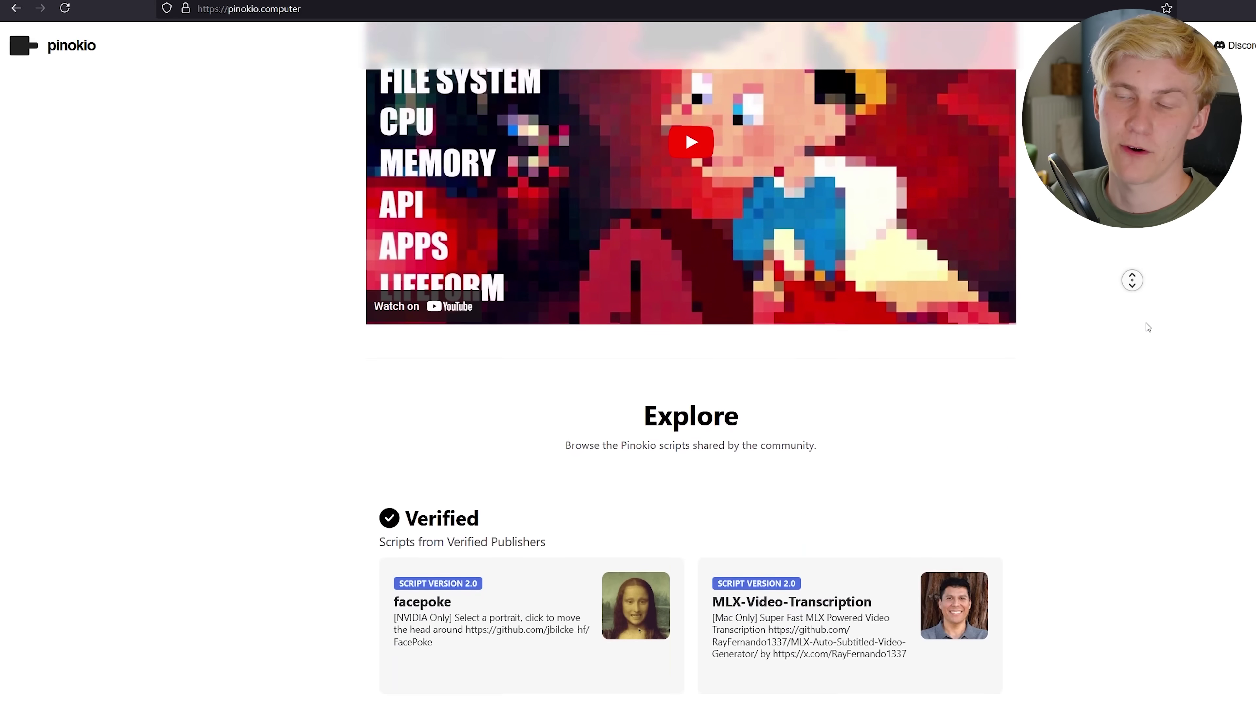
pyautogui.middleClick(1146, 324)
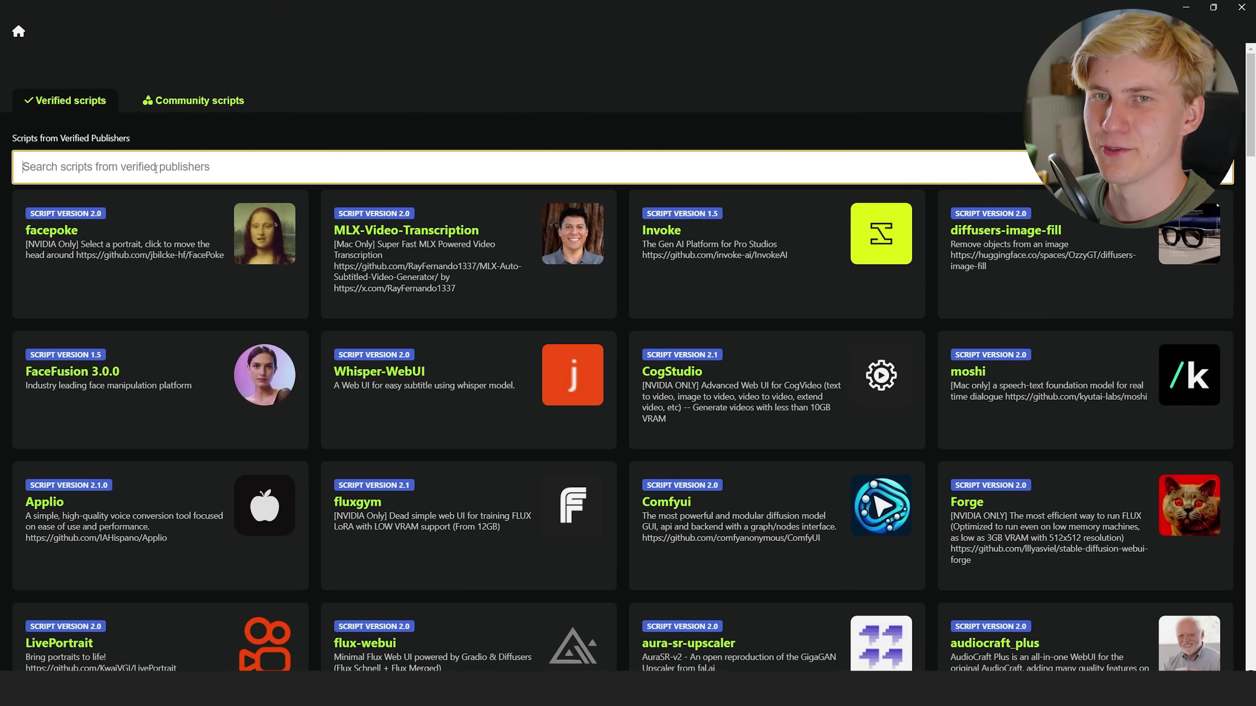
pyautogui.write('flu')
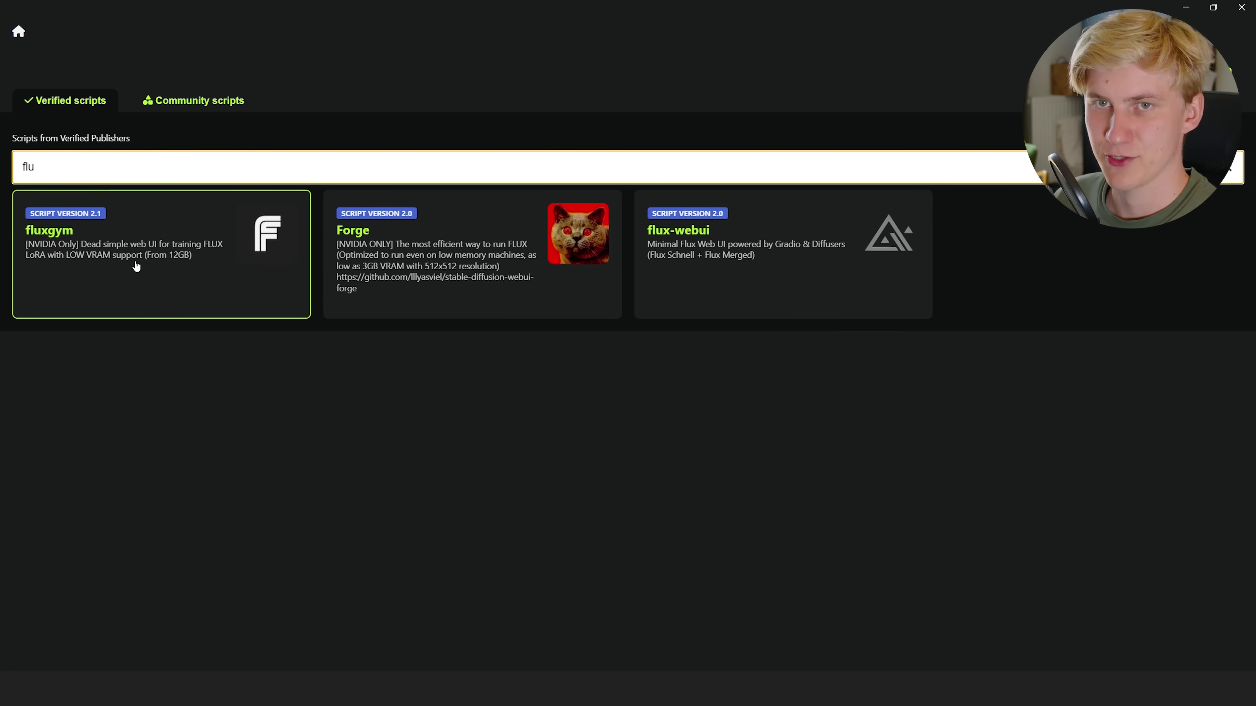
pyautogui.click(136, 265)
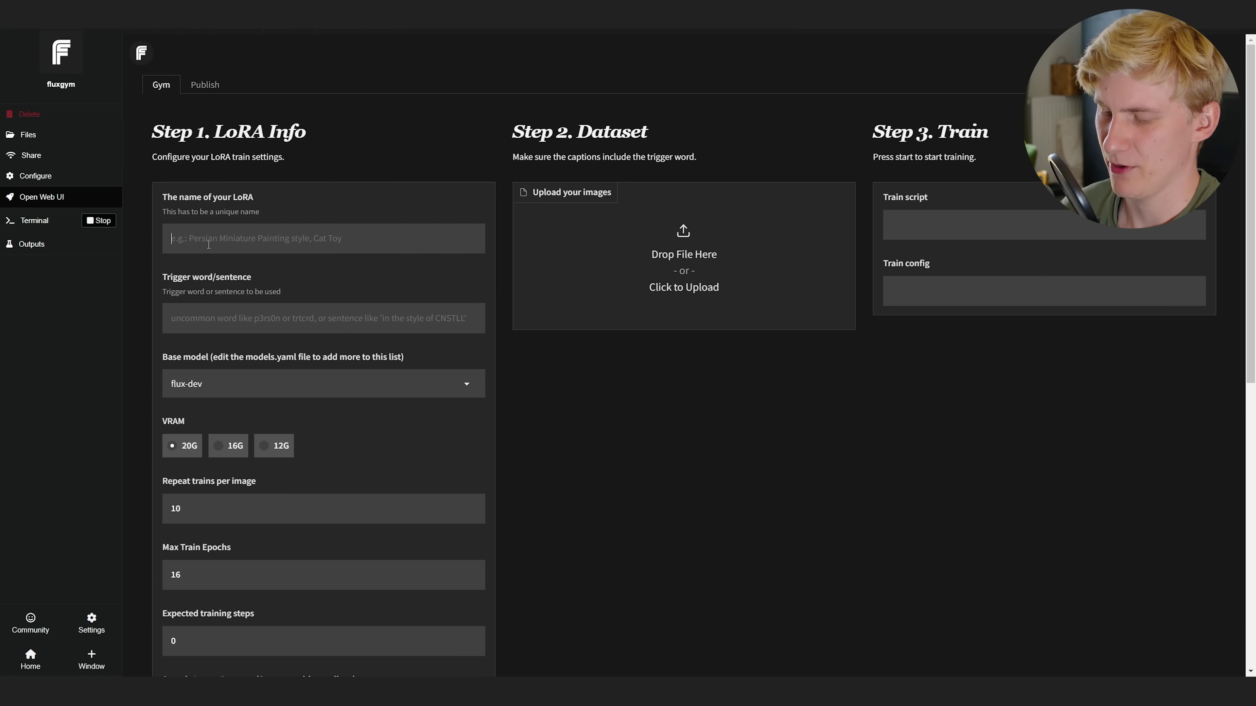
# - Set both the LoRA name and the trigger word to "tinaai" in fluxgym
pyautogui.click(208, 244)
pyautogui.write('tinaai')
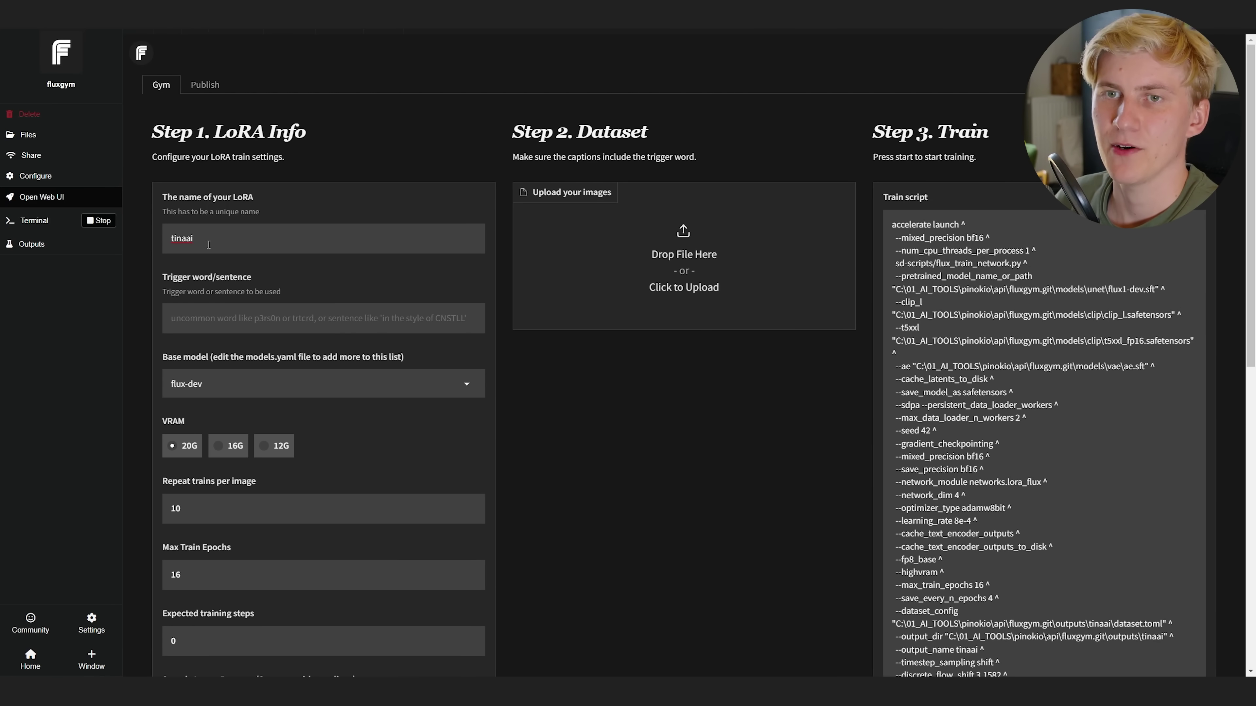
pyautogui.moveTo(203, 244); pyautogui.dragTo(143, 247)
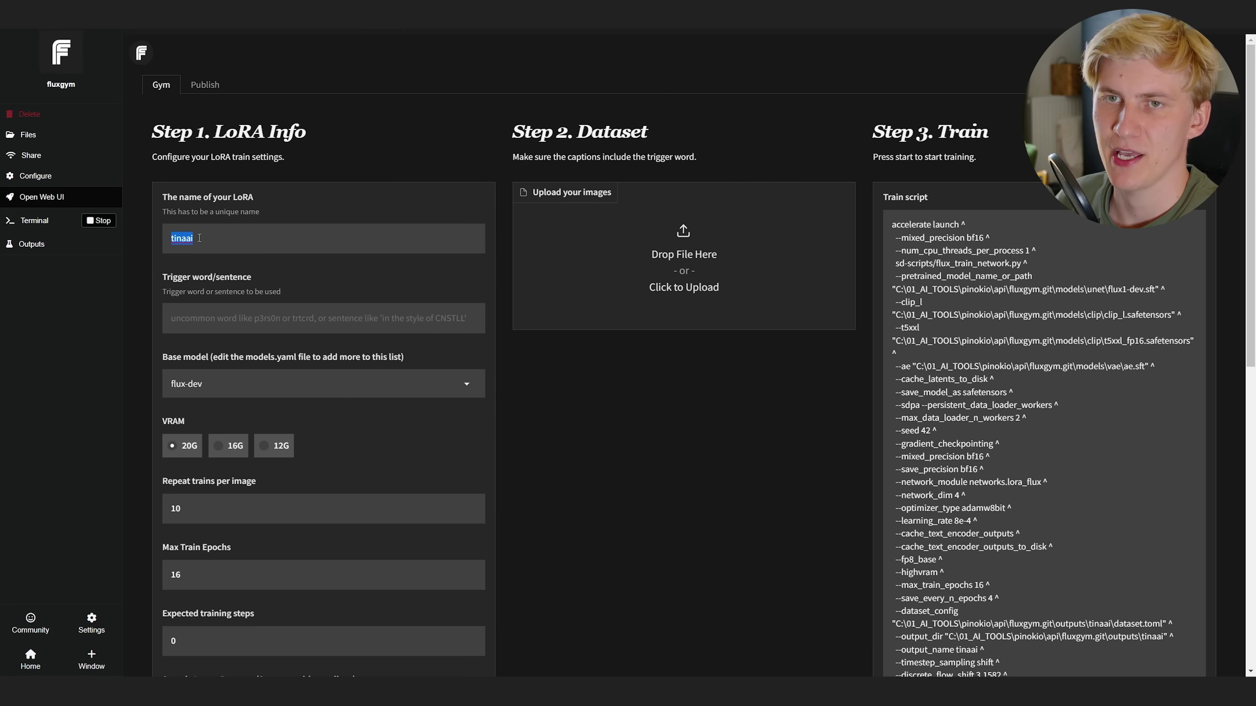
pyautogui.click(227, 309)
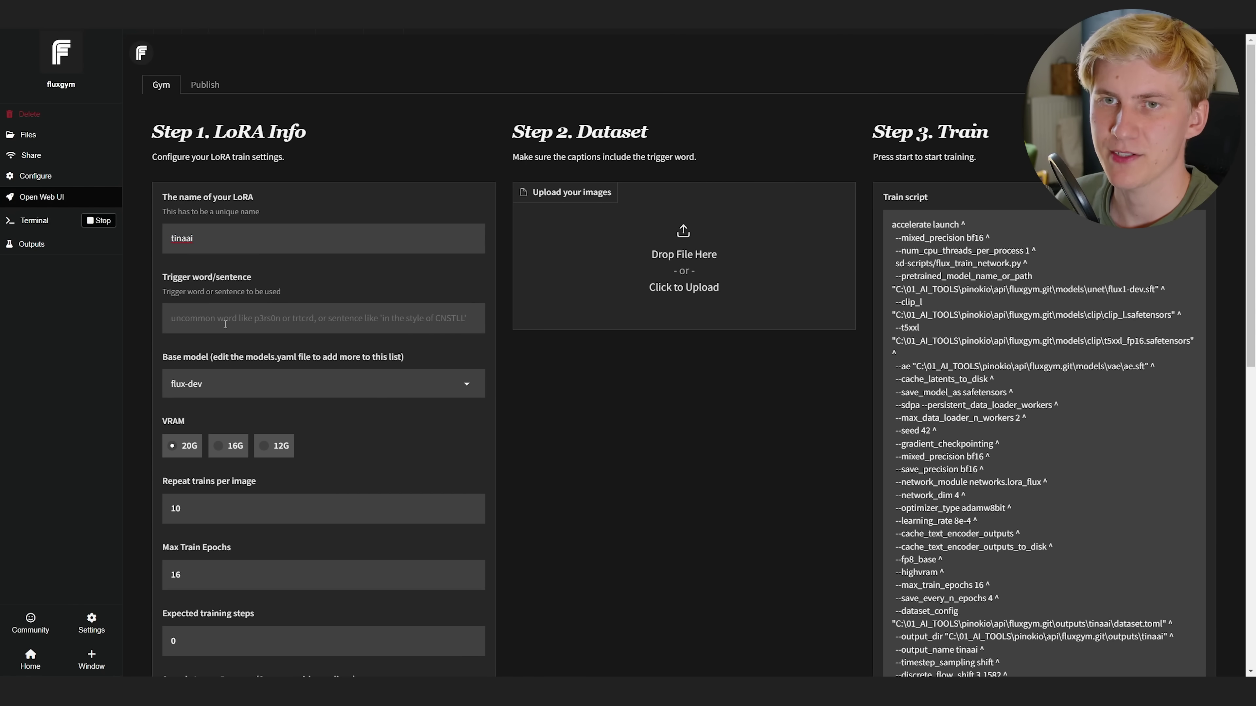
pyautogui.hotkey('ctrl', 'v')
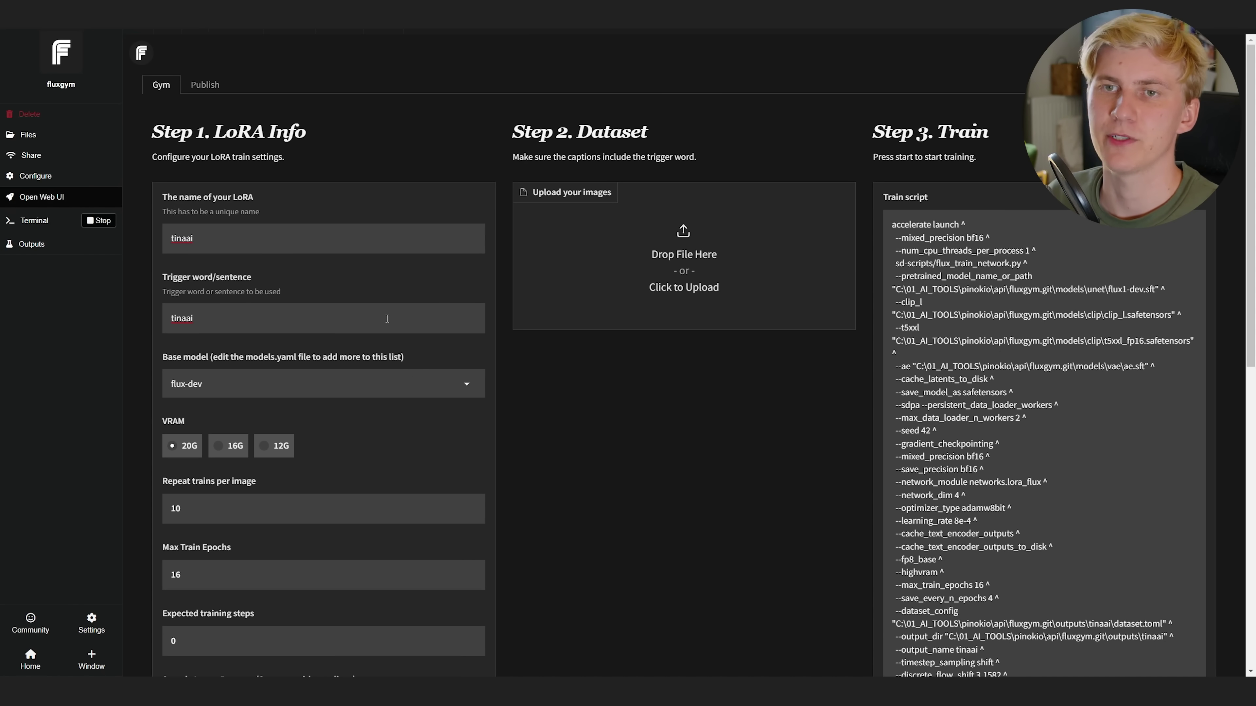
# - Upload all the images from the tinaai folder to the fluxgym dataset
pyautogui.scroll(-1, 346, 399)
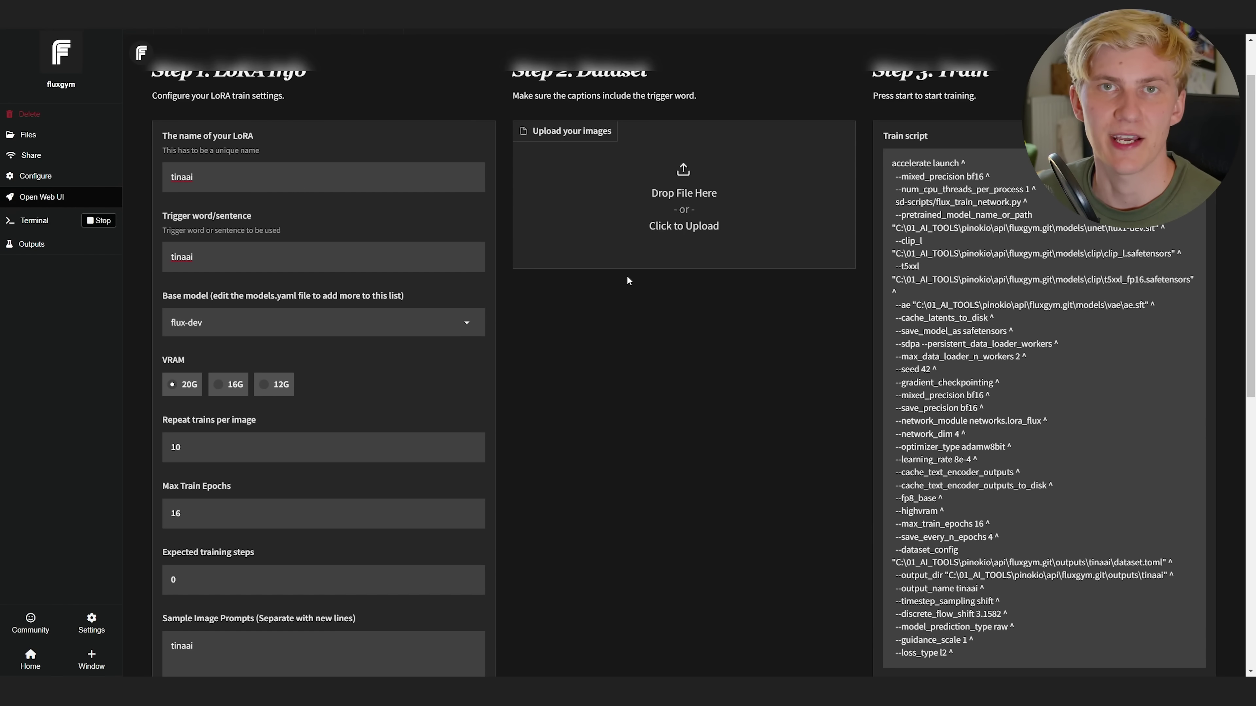
pyautogui.scroll(-5, 609, 285)
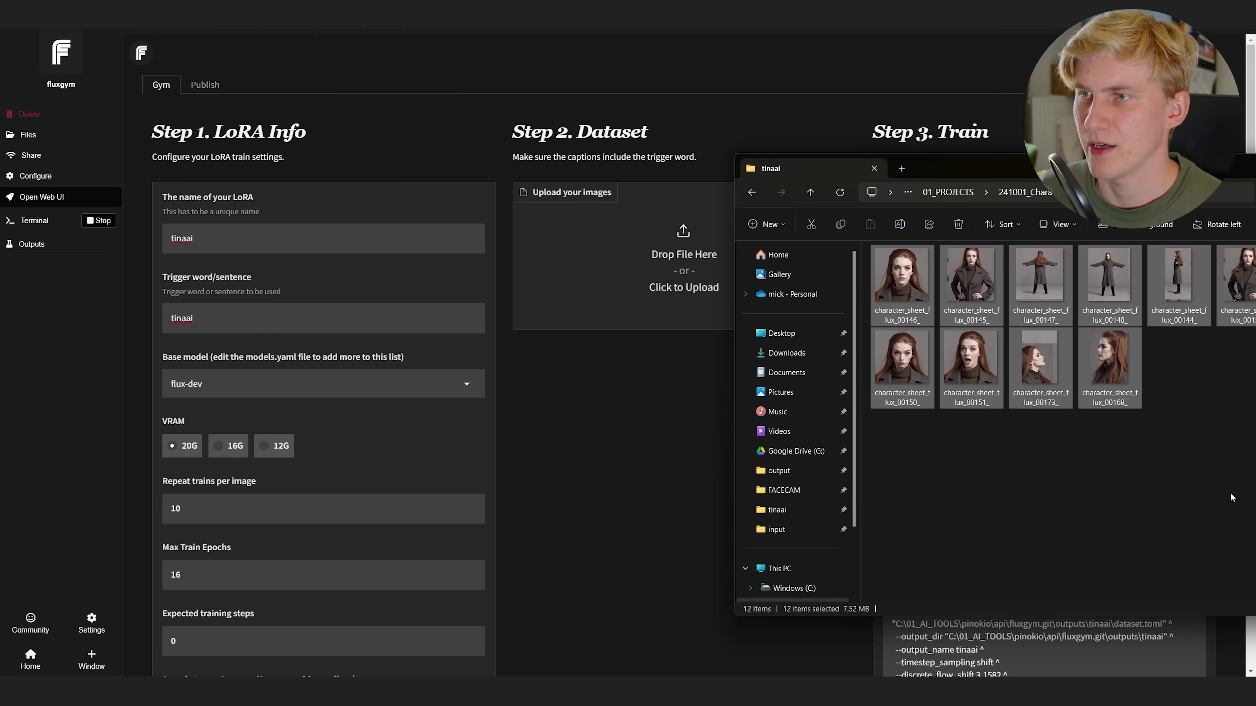
pyautogui.moveTo(1232, 497); pyautogui.dragTo(662, 257)
pyautogui.scroll(-3, 661, 380)
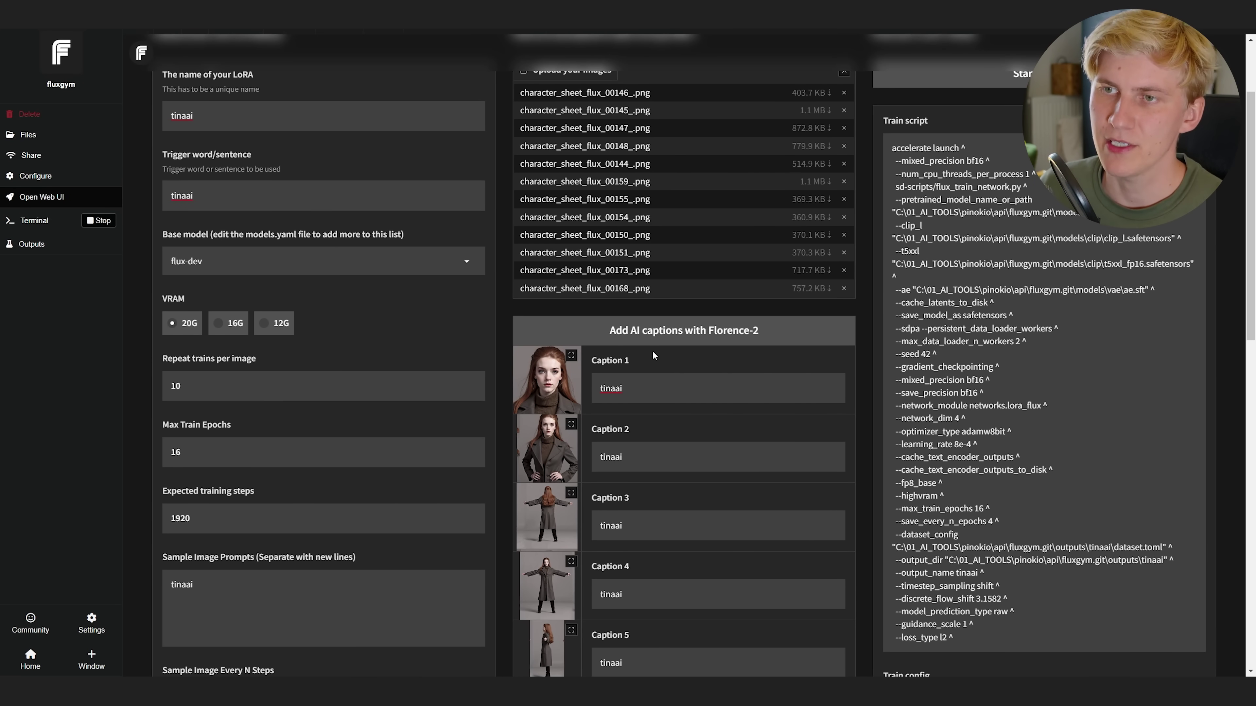
# - Generate AI captions for the uploaded dataset images with Florence-2
pyautogui.scroll(3, 662, 458)
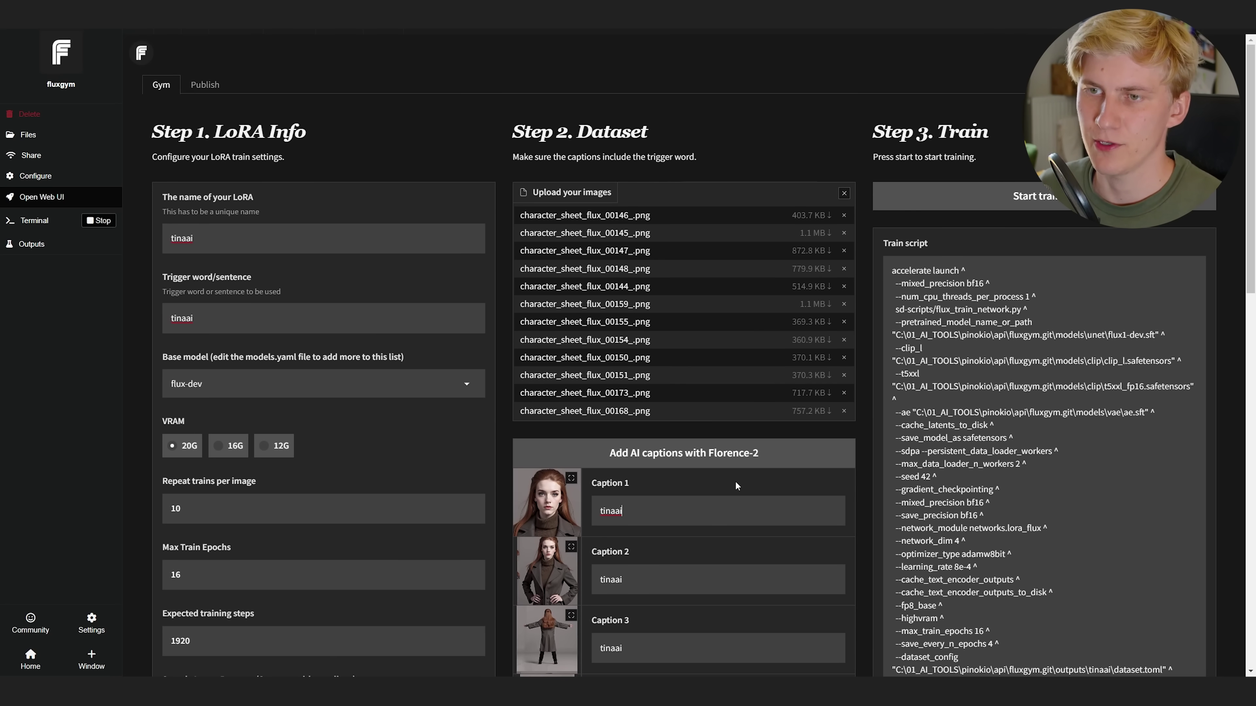
pyautogui.scroll(-3, 717, 370)
pyautogui.click(705, 269)
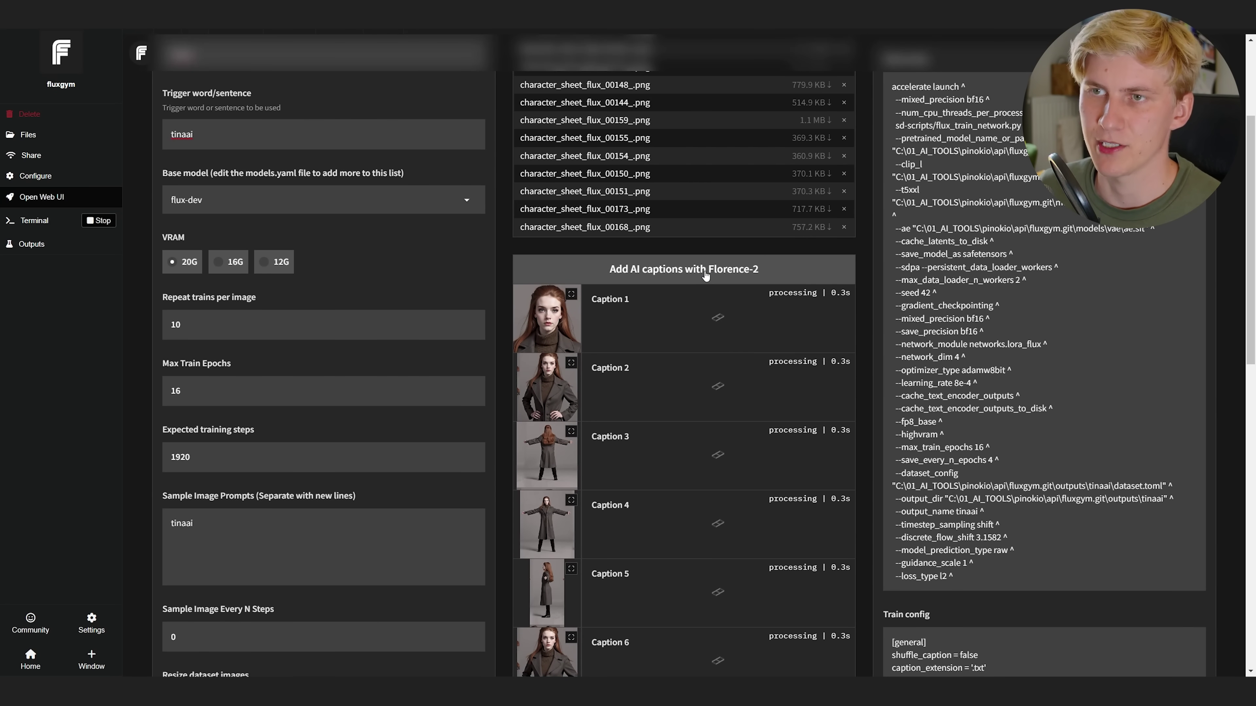
pyautogui.scroll(-1, 622, 313)
pyautogui.scroll(-1, 622, 312)
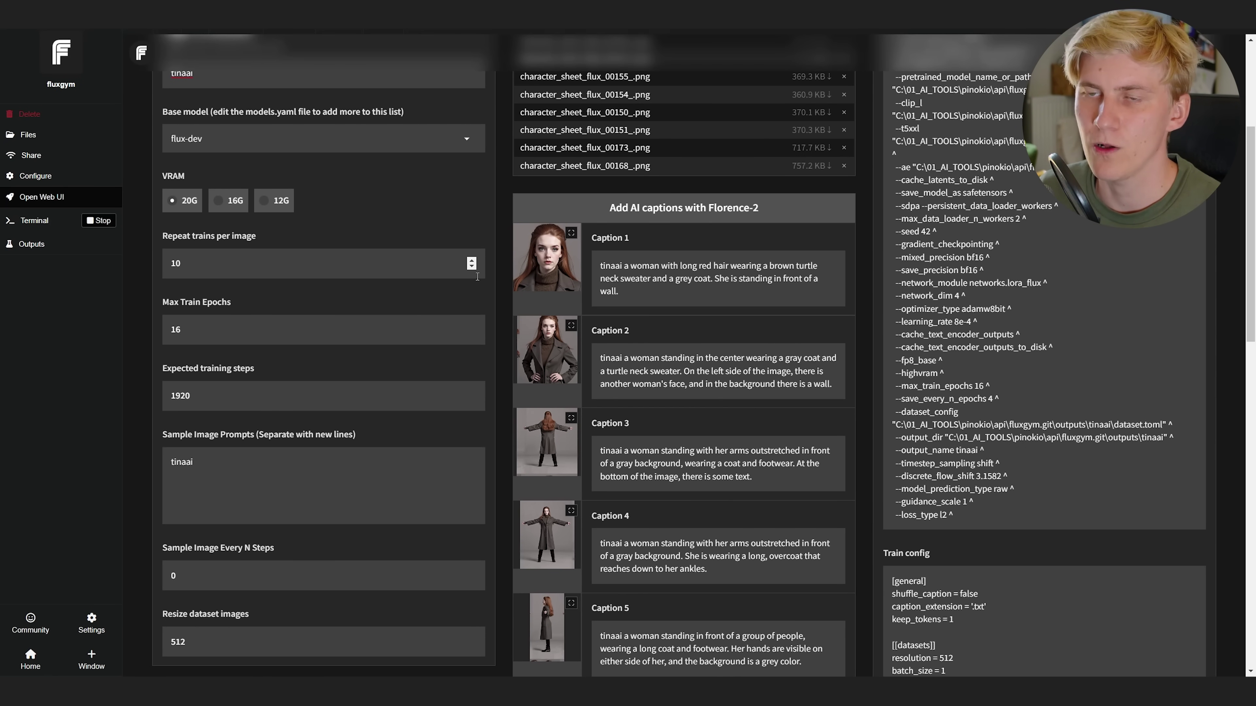
# - Clear all uploaded images together with their Florence-2 captions from the dataset
pyautogui.scroll(-15, 797, 274)
pyautogui.scroll(10, 728, 425)
pyautogui.scroll(8, 728, 424)
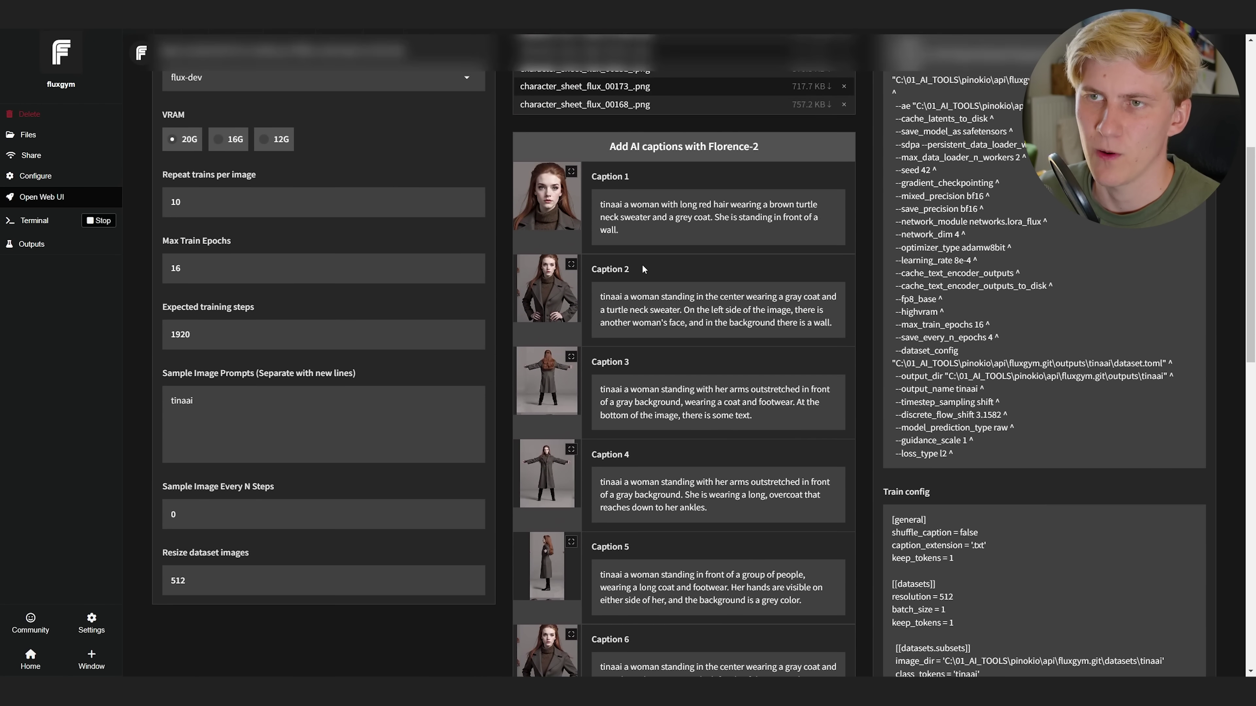
pyautogui.scroll(3, 797, 368)
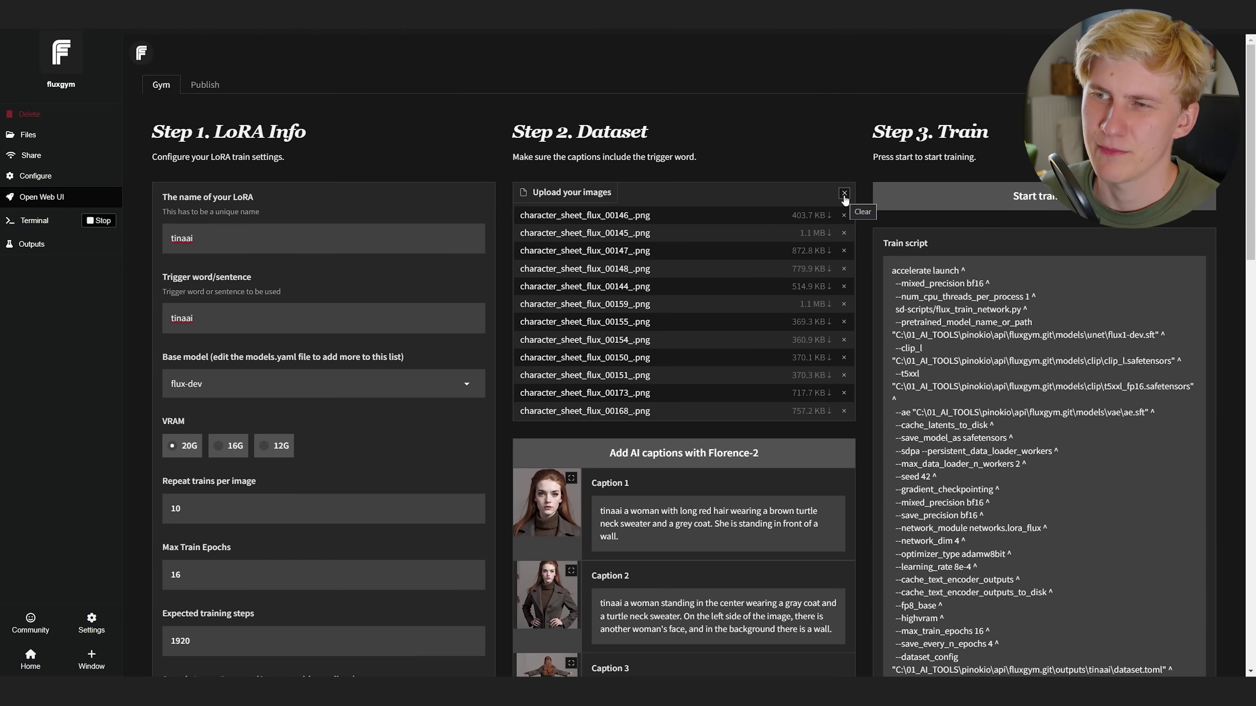
pyautogui.click(844, 194)
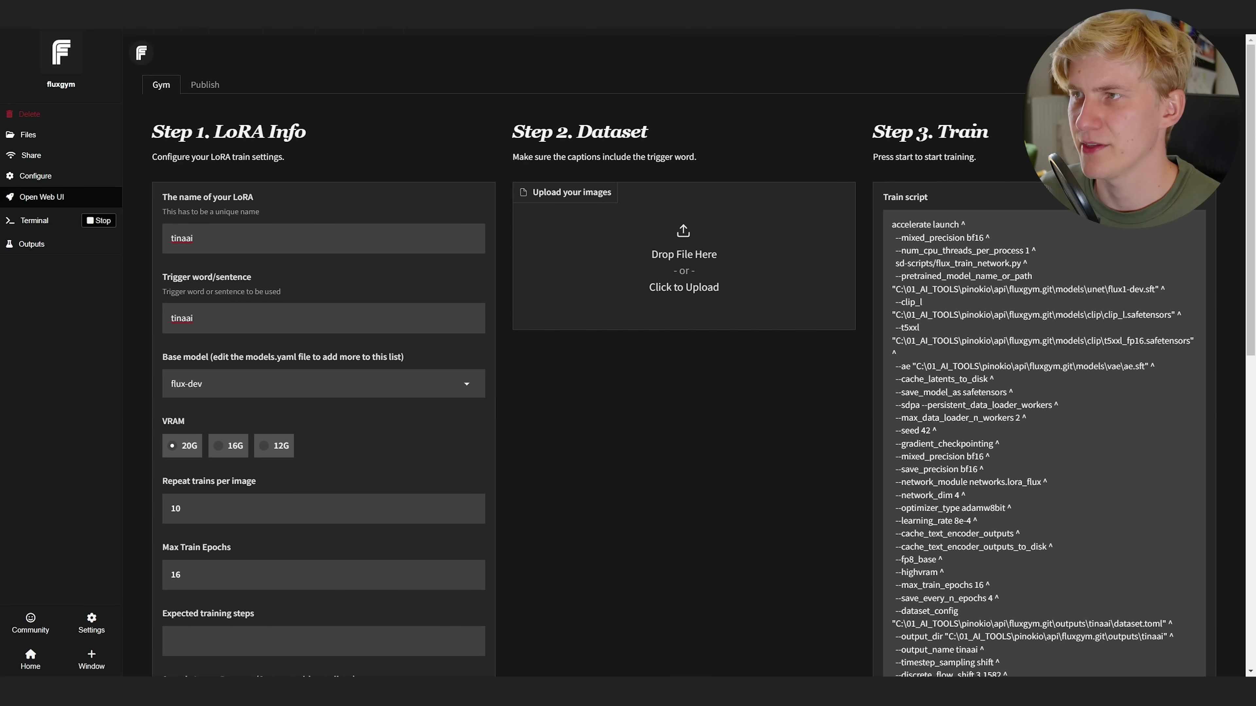
# - Upload the tinaai folder's images to the dataset again and look through their captions
pyautogui.moveTo(226, 690)
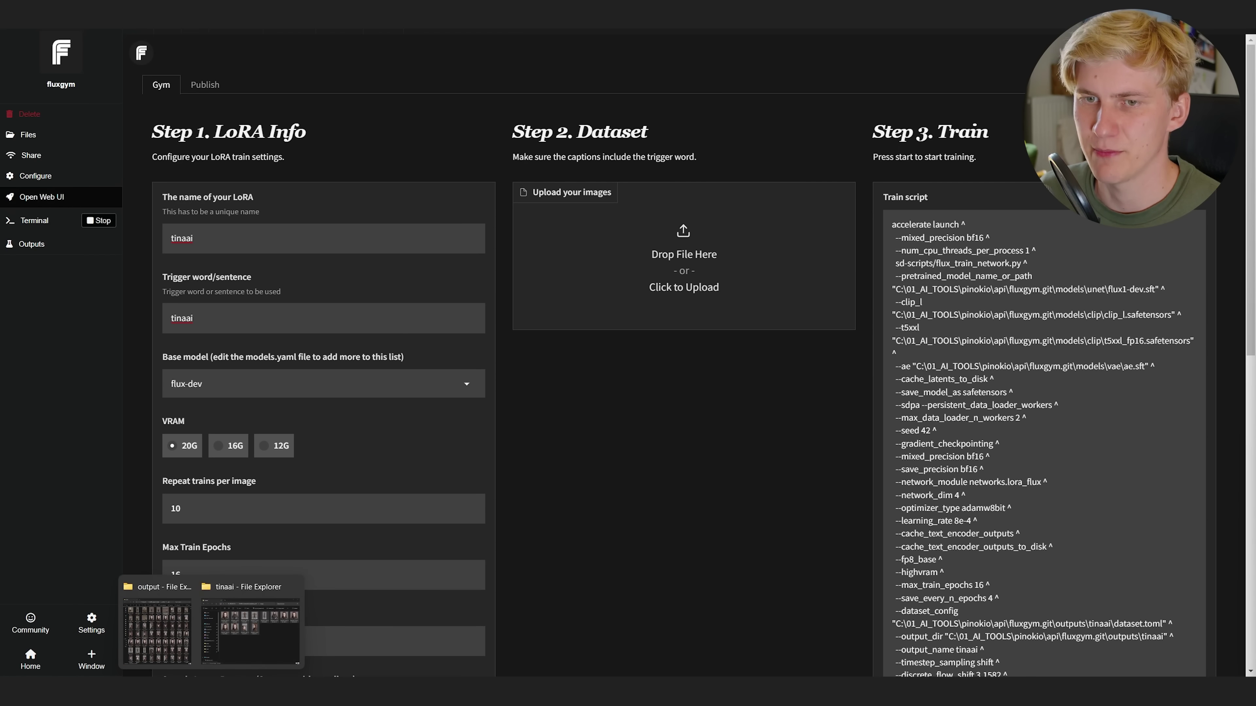
pyautogui.click(257, 624)
pyautogui.moveTo(924, 279); pyautogui.dragTo(653, 269)
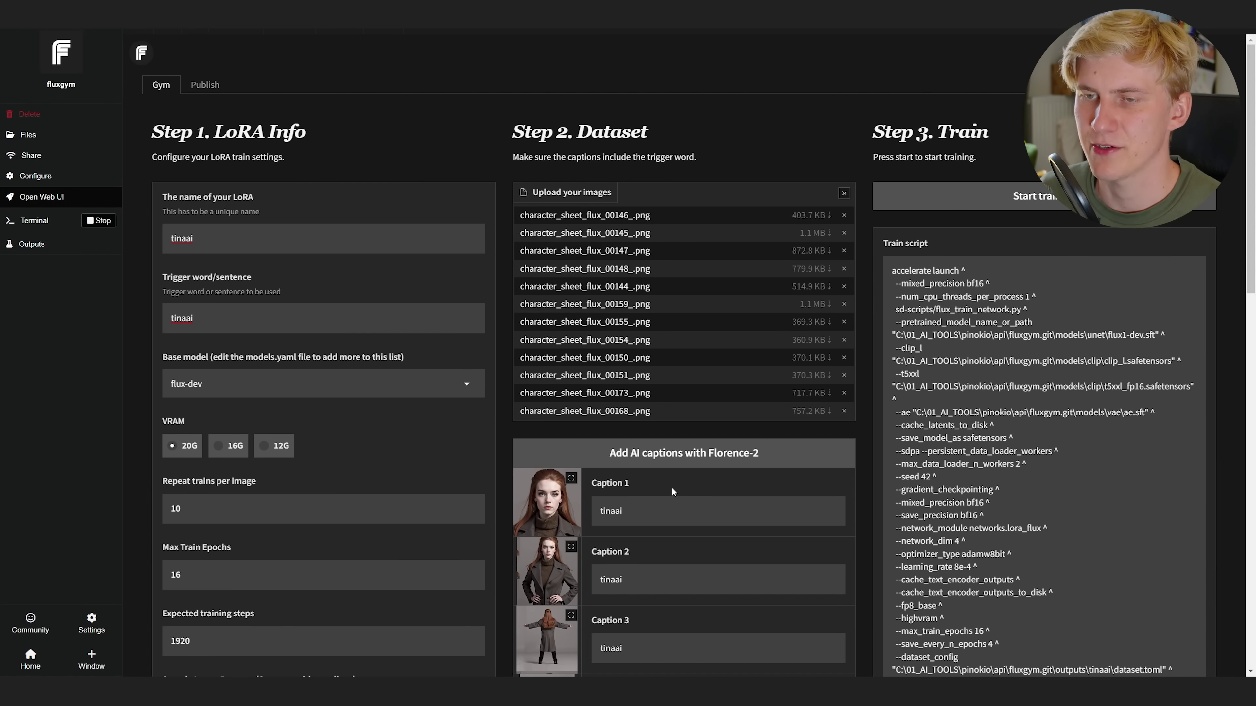
pyautogui.scroll(-3, 619, 395)
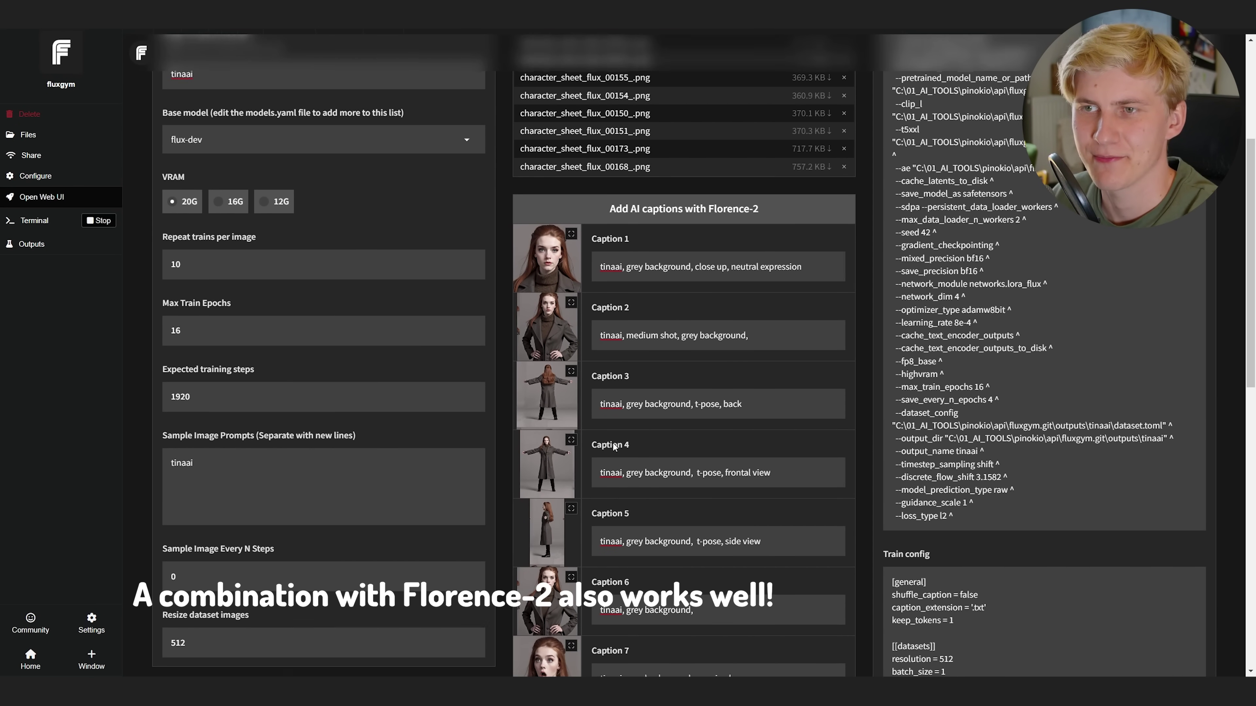
pyautogui.scroll(5, 644, 254)
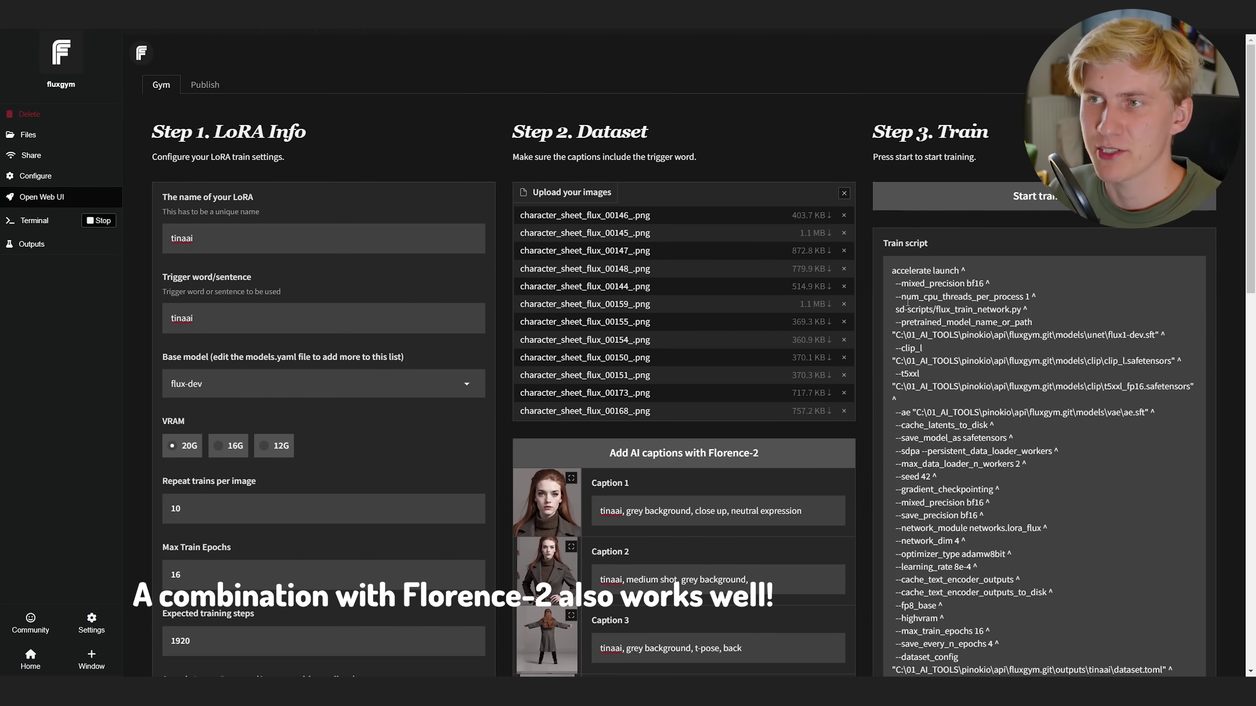
# - Start training the tinaai LoRA and go to the end of the training log
pyautogui.click(1054, 197)
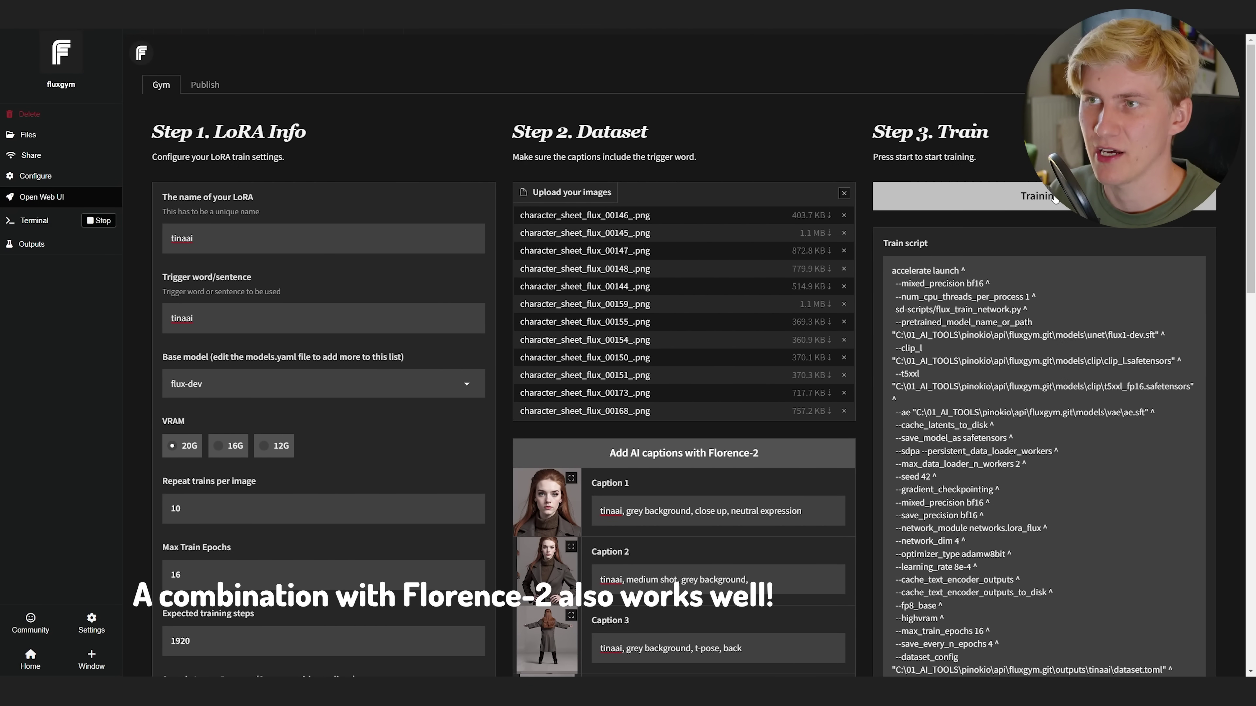
pyautogui.press('End')
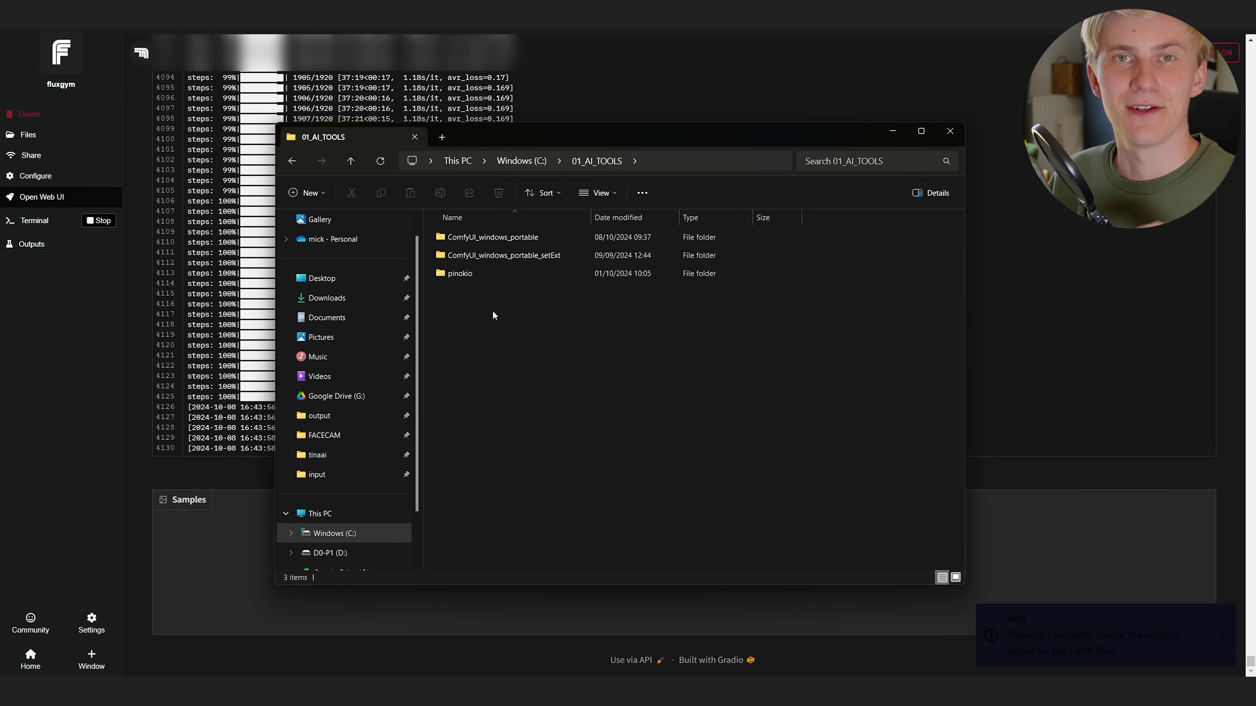
# - Copy the trained tinaai-000012.safetensors file from the tinaai folder inside pinokio\api\fluxgym.git\outputs
pyautogui.doubleClick(462, 276)
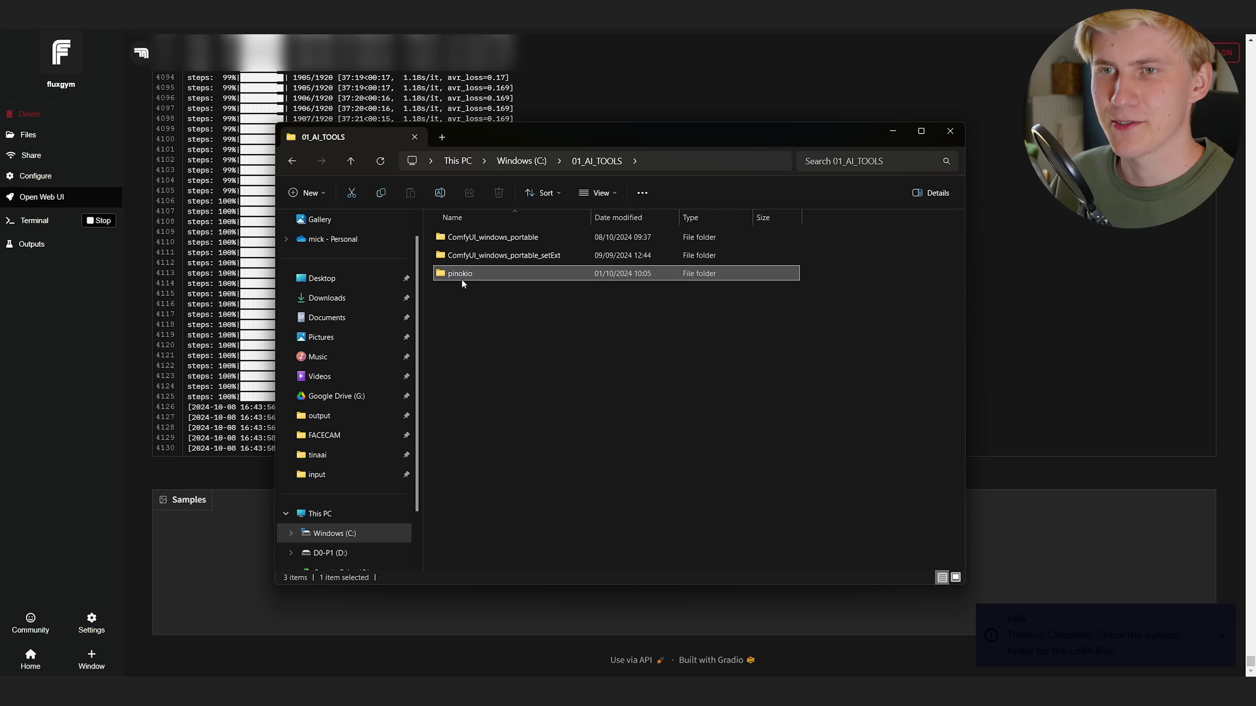
pyautogui.doubleClick(458, 238)
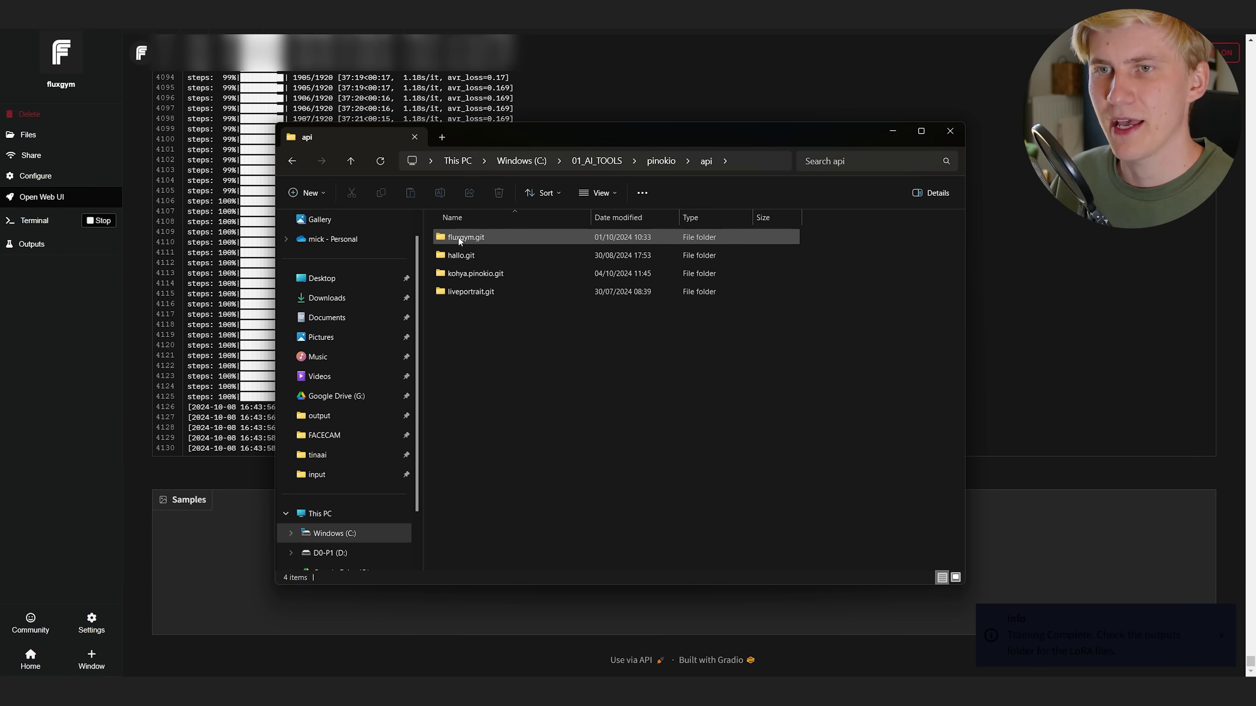
pyautogui.doubleClick(491, 238)
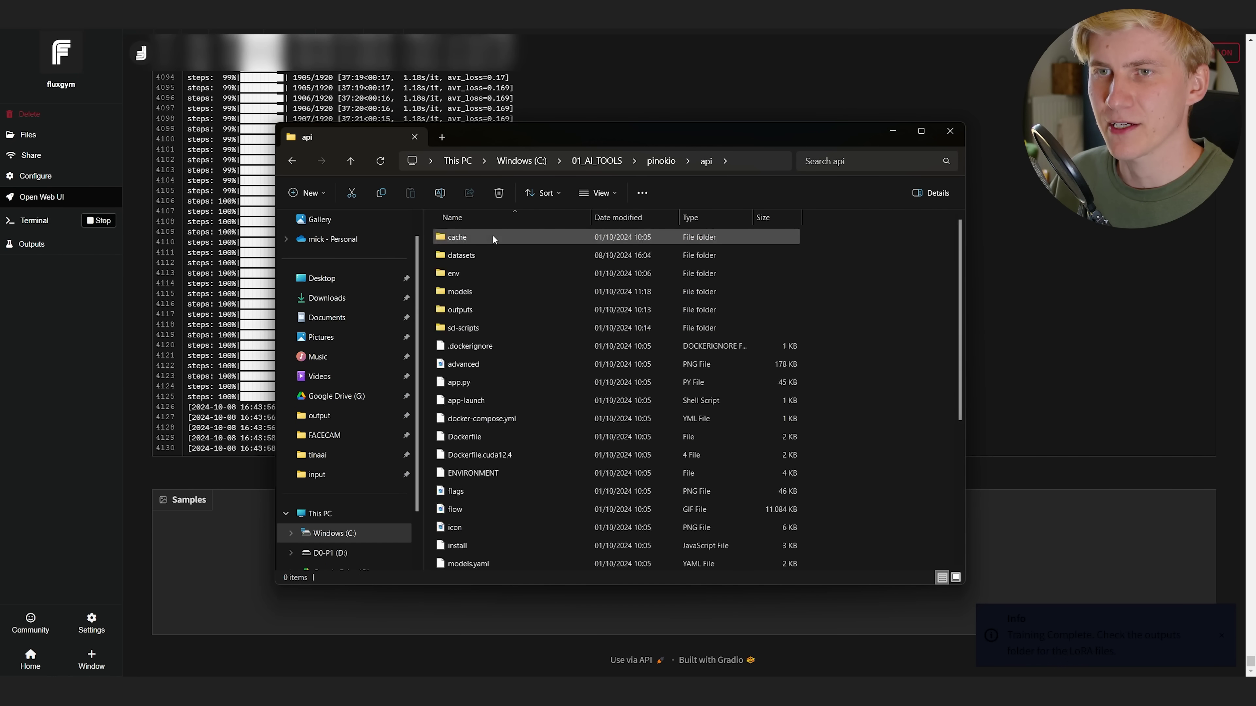
pyautogui.doubleClick(457, 308)
pyautogui.click(456, 363)
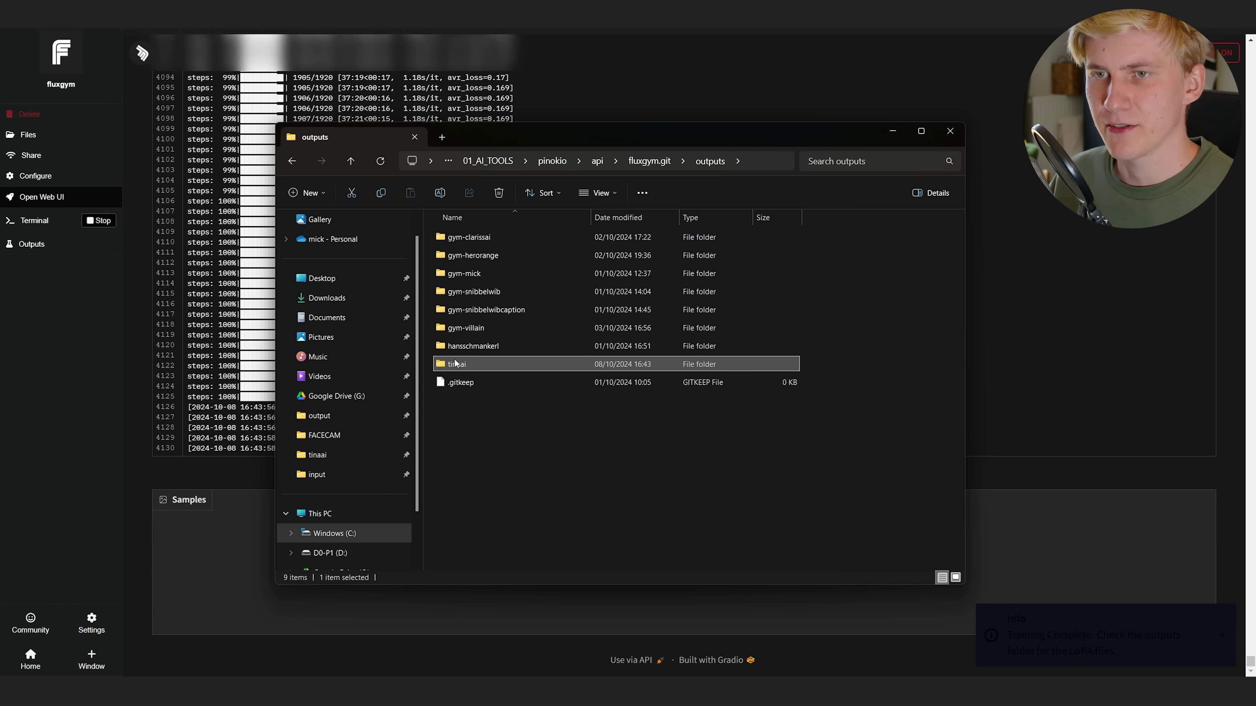
pyautogui.doubleClick(455, 363)
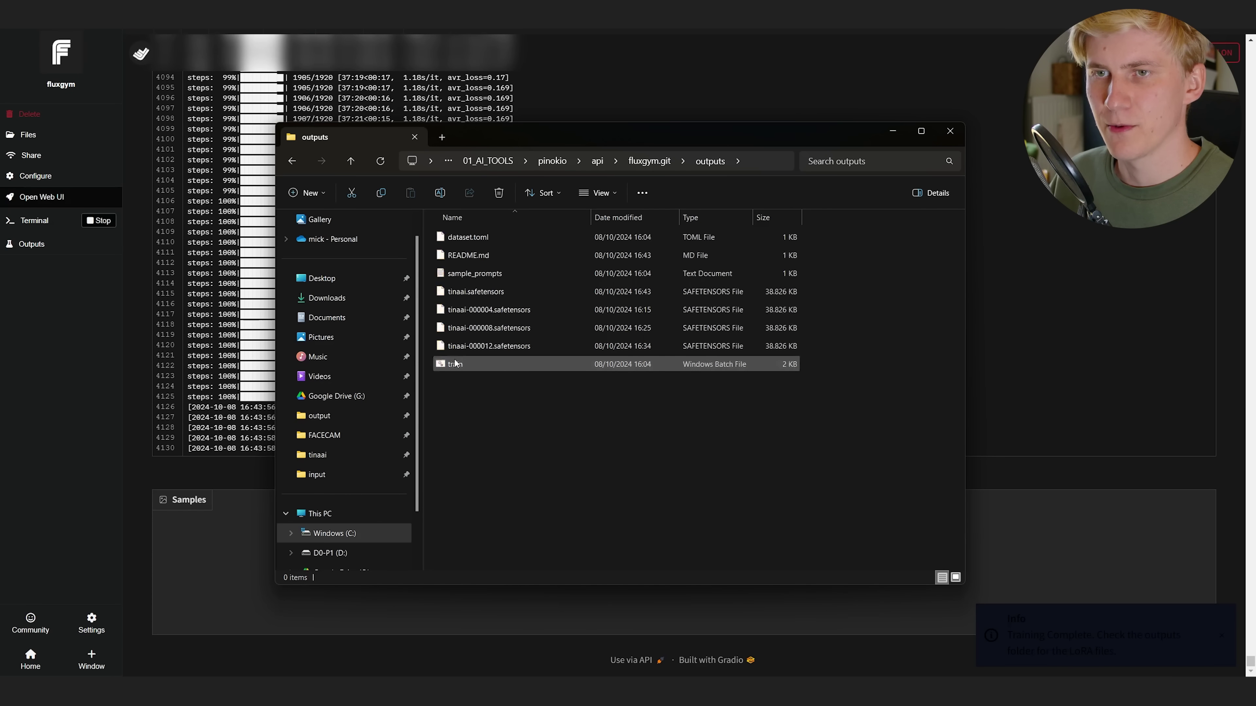
pyautogui.click(495, 345)
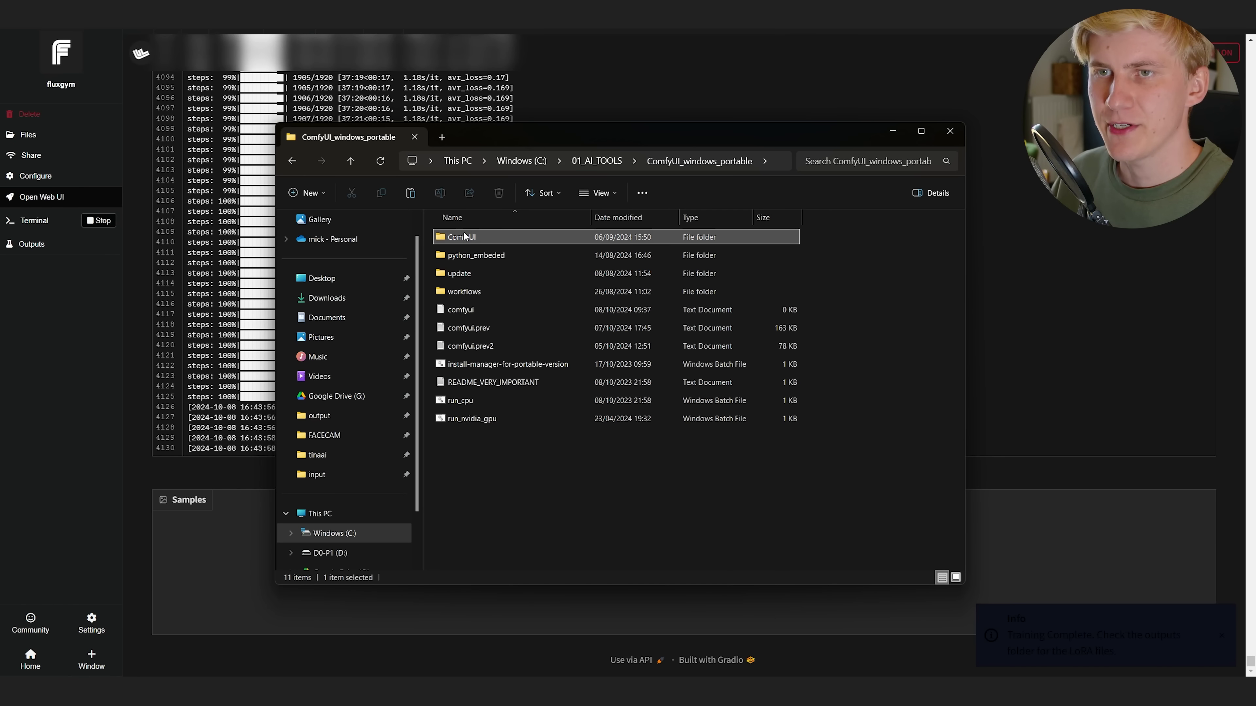
# - Paste the copied LoRA file into the ComfyUI\models\loras\flux\FluxGym folder
pyautogui.doubleClick(490, 238)
pyautogui.doubleClick(467, 455)
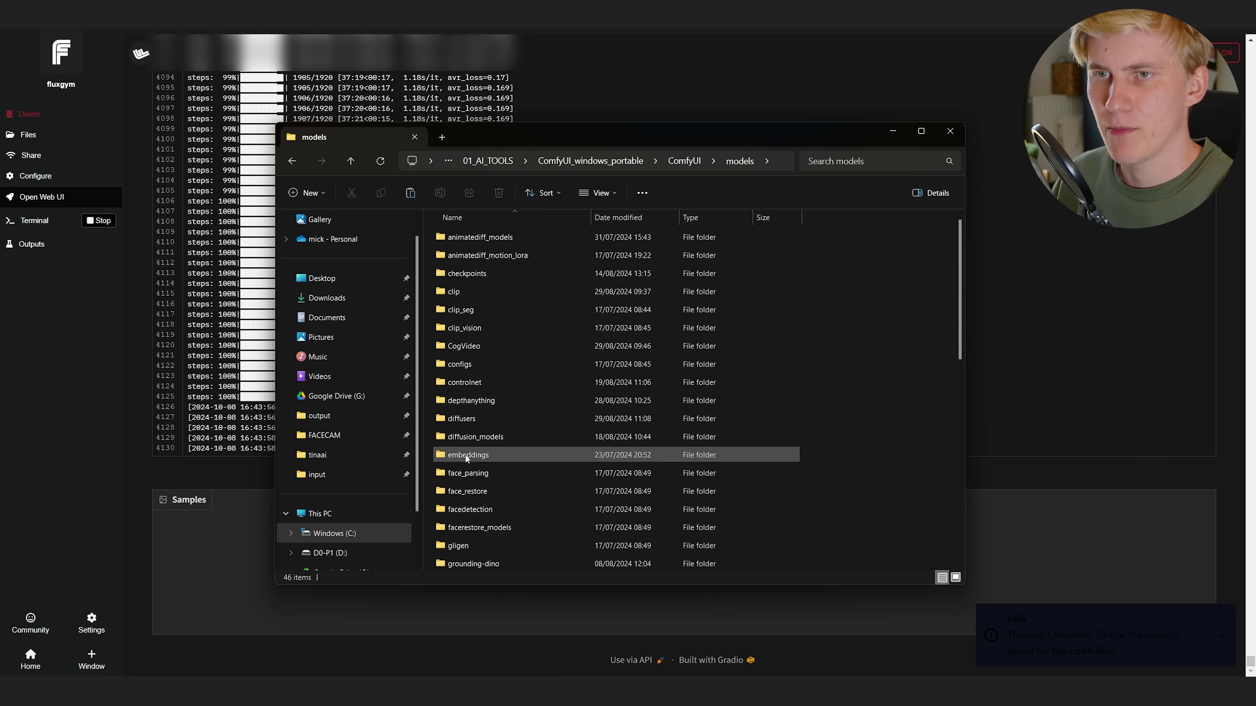
pyautogui.doubleClick(467, 510)
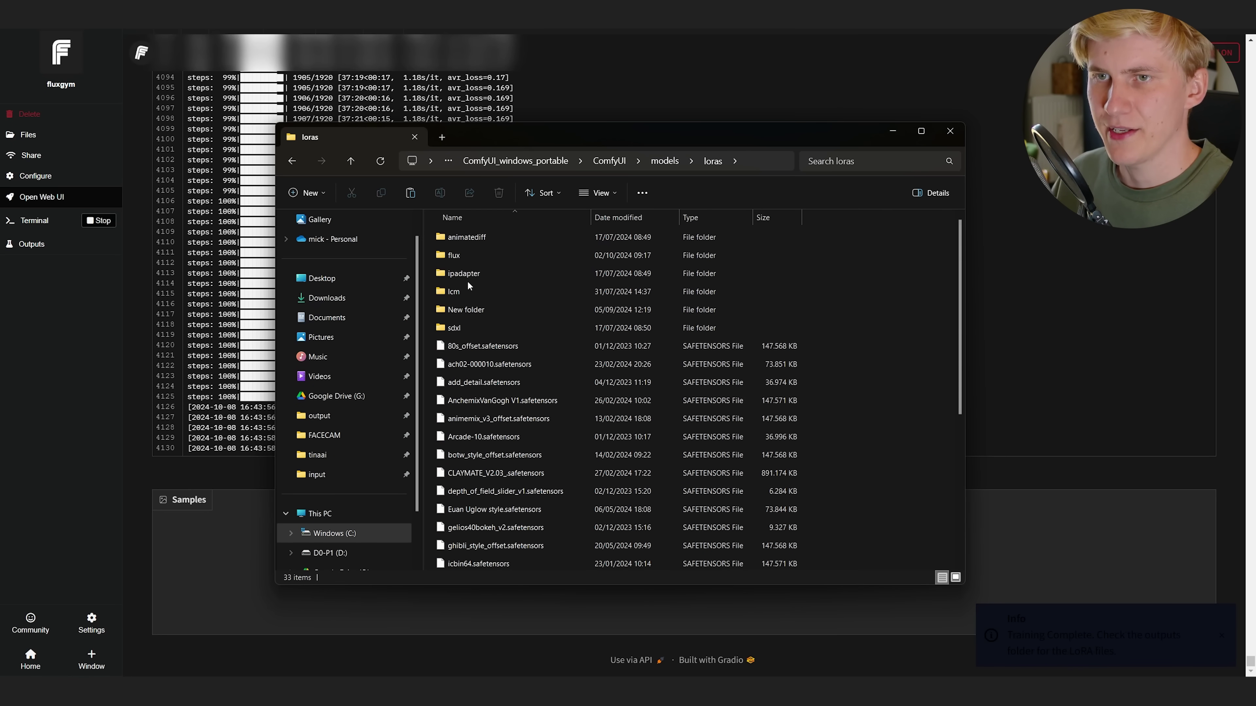
pyautogui.doubleClick(460, 255)
pyautogui.doubleClick(464, 238)
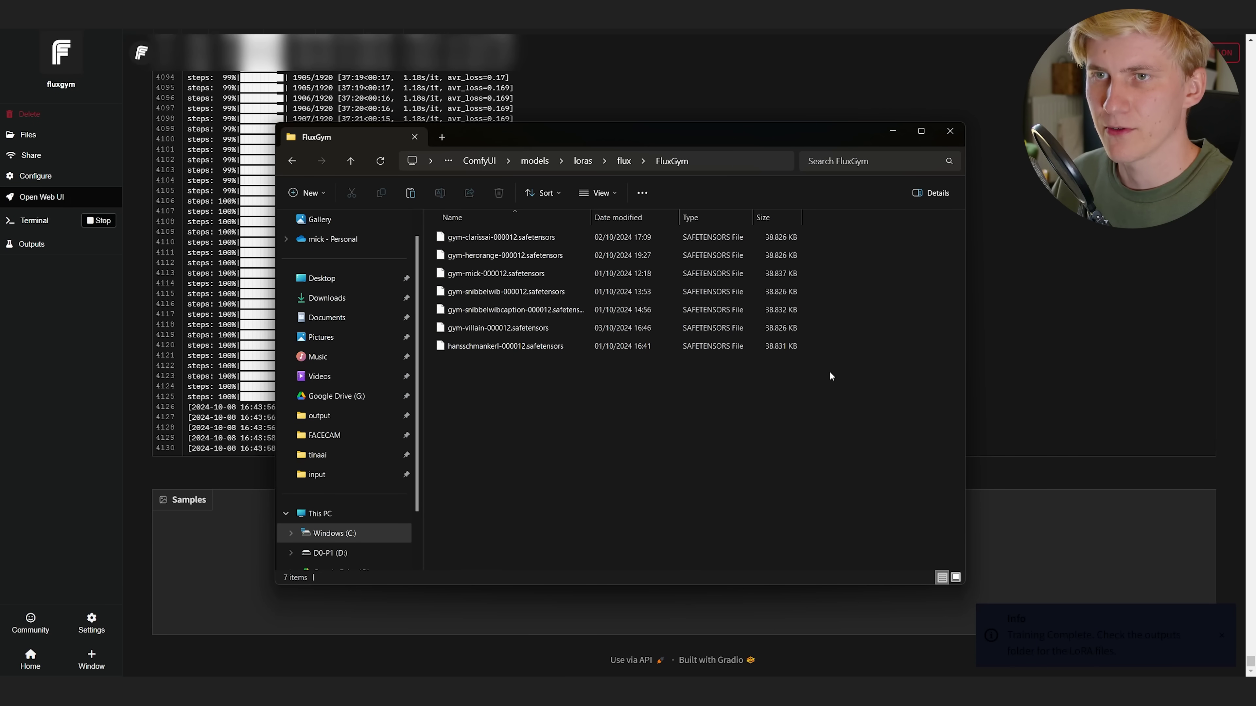
pyautogui.hotkey('ctrl', 'v')
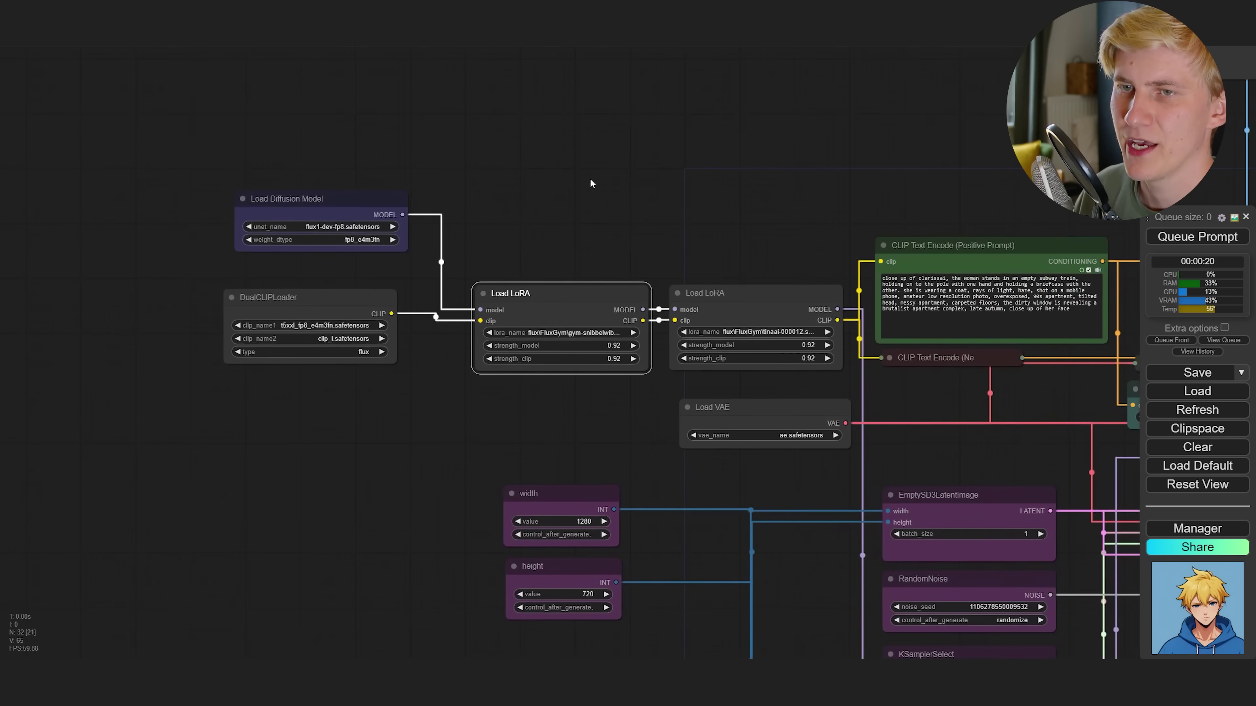
# - In the ComfyUI workflow, bypass the gym-snibbelwib Load LoRA node and use tinaai as the trigger word in the positive prompt
pyautogui.scroll(3, 595, 207)
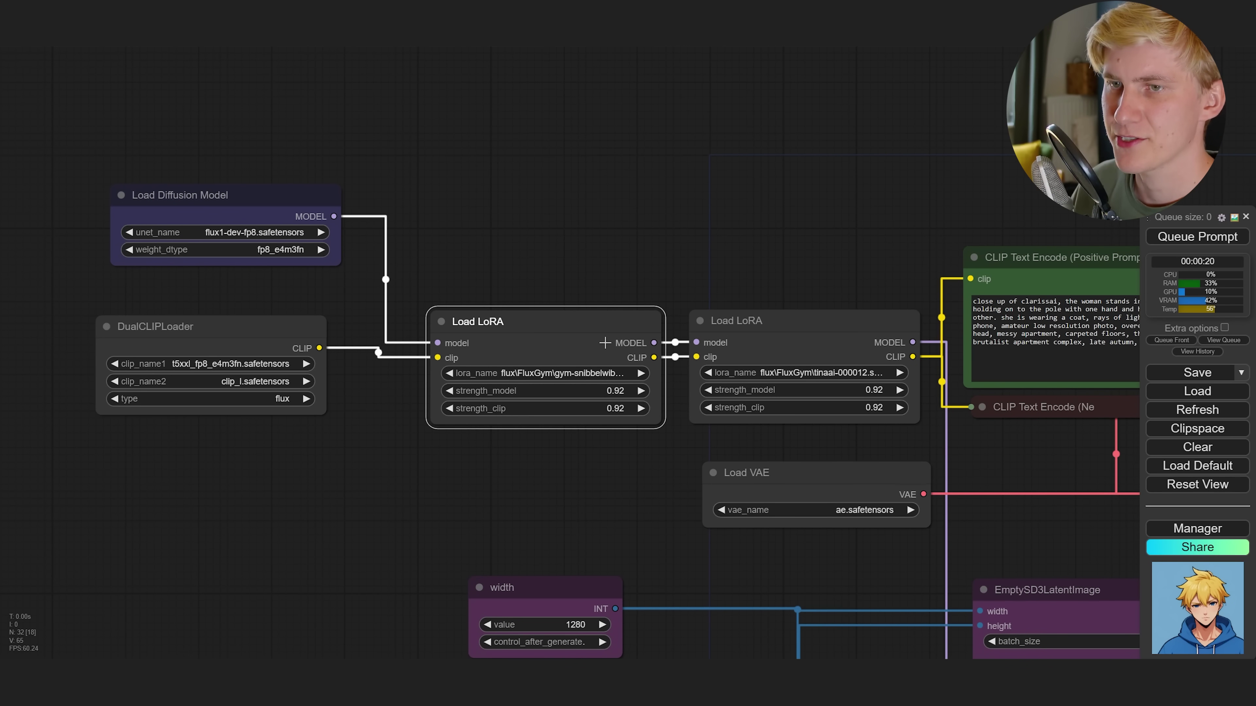
pyautogui.hotkey('ctrl', 'b')
pyautogui.moveTo(841, 306); pyautogui.dragTo(672, 267)
pyautogui.scroll(5, 672, 267)
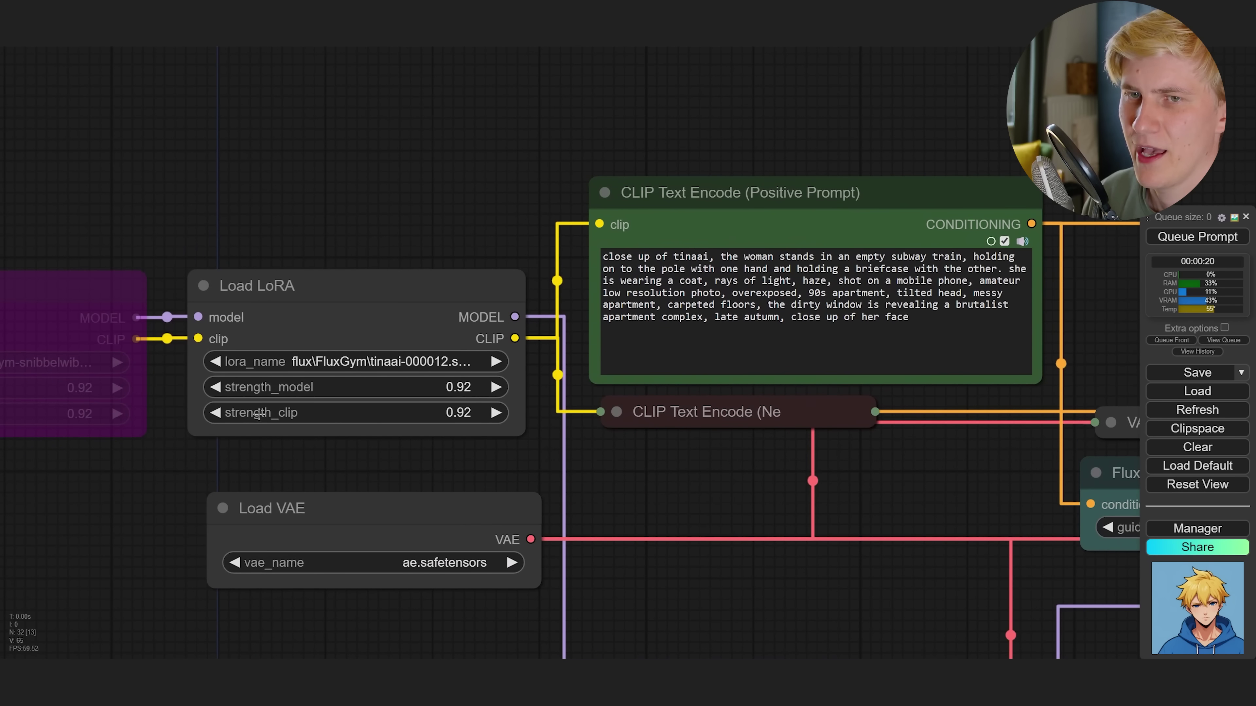
pyautogui.scroll(2, 491, 413)
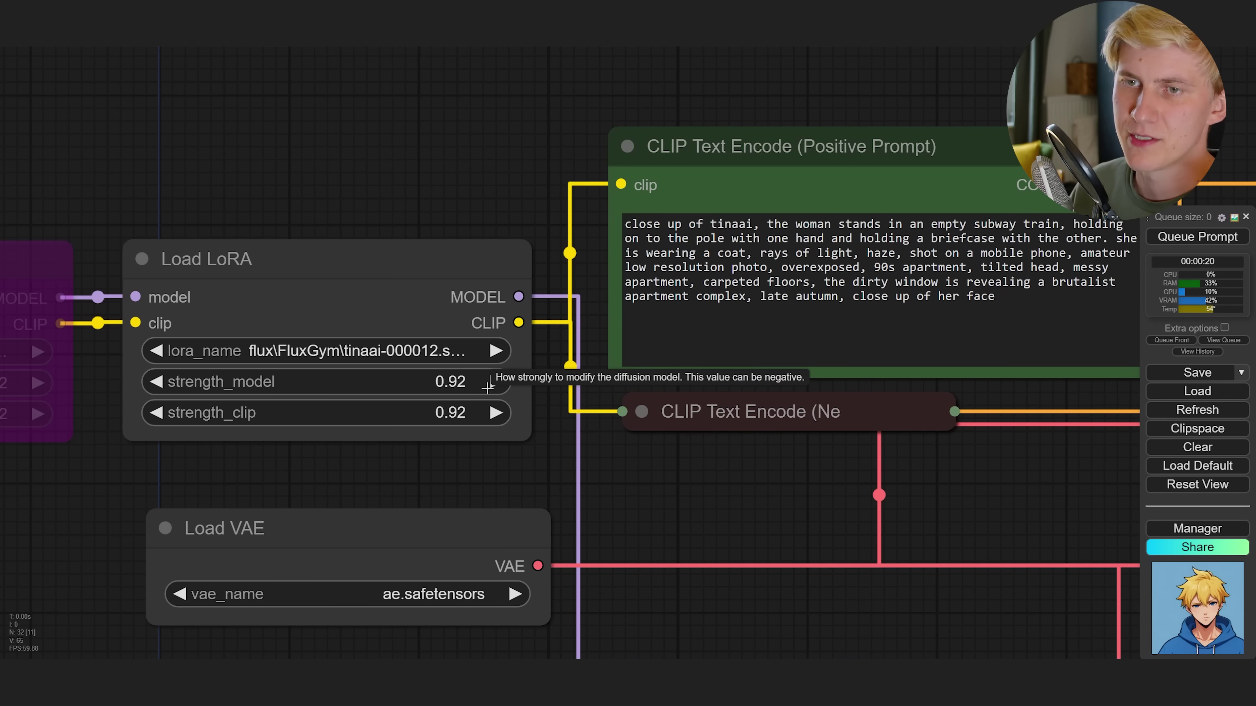
# - Remove "90s apartment, tilted head, messy apartment, carpeted floors" from the positive prompt and generate the subway train image
pyautogui.scroll(-3, 902, 498)
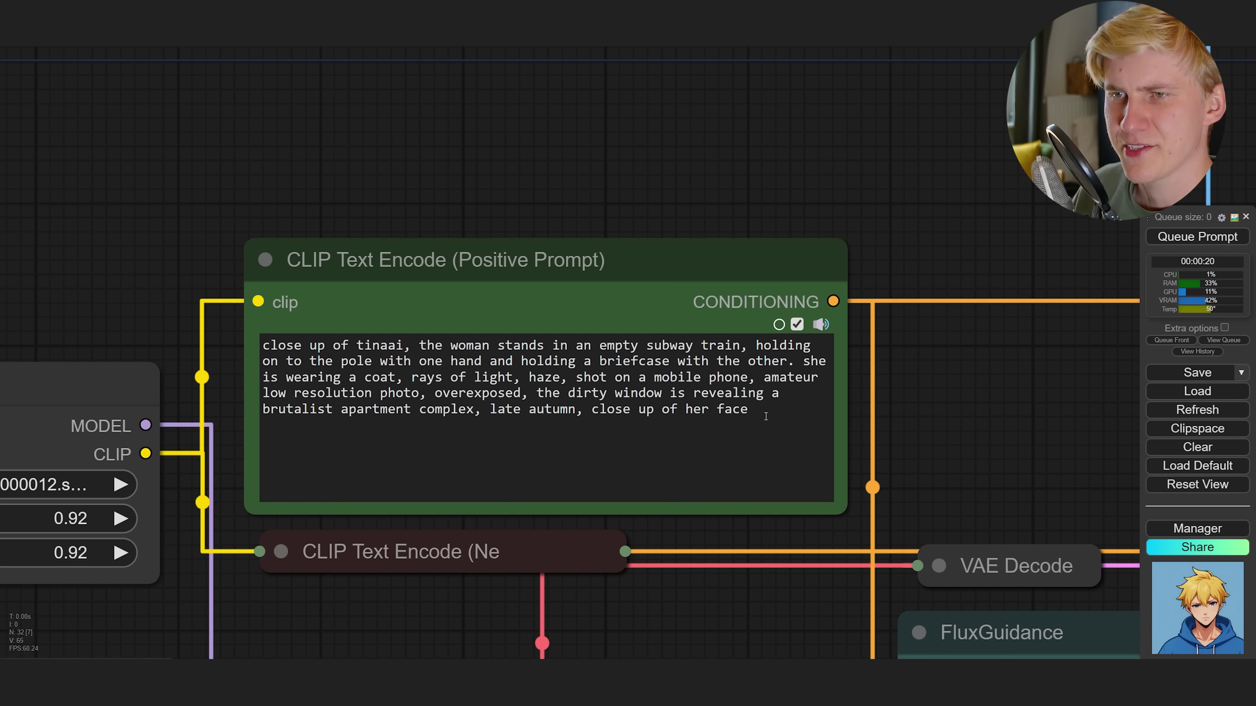
pyautogui.moveTo(756, 411); pyautogui.dragTo(170, 321)
pyautogui.click(325, 190)
pyautogui.click(1217, 238)
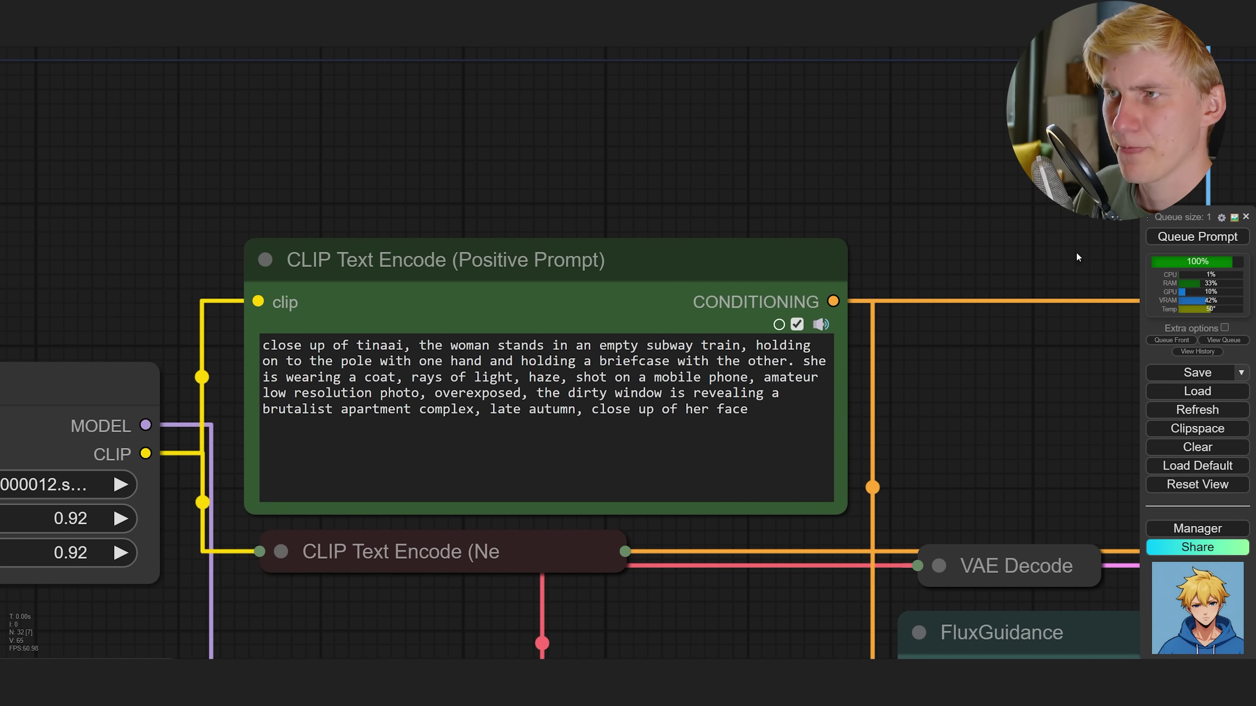
pyautogui.scroll(-5, 978, 391)
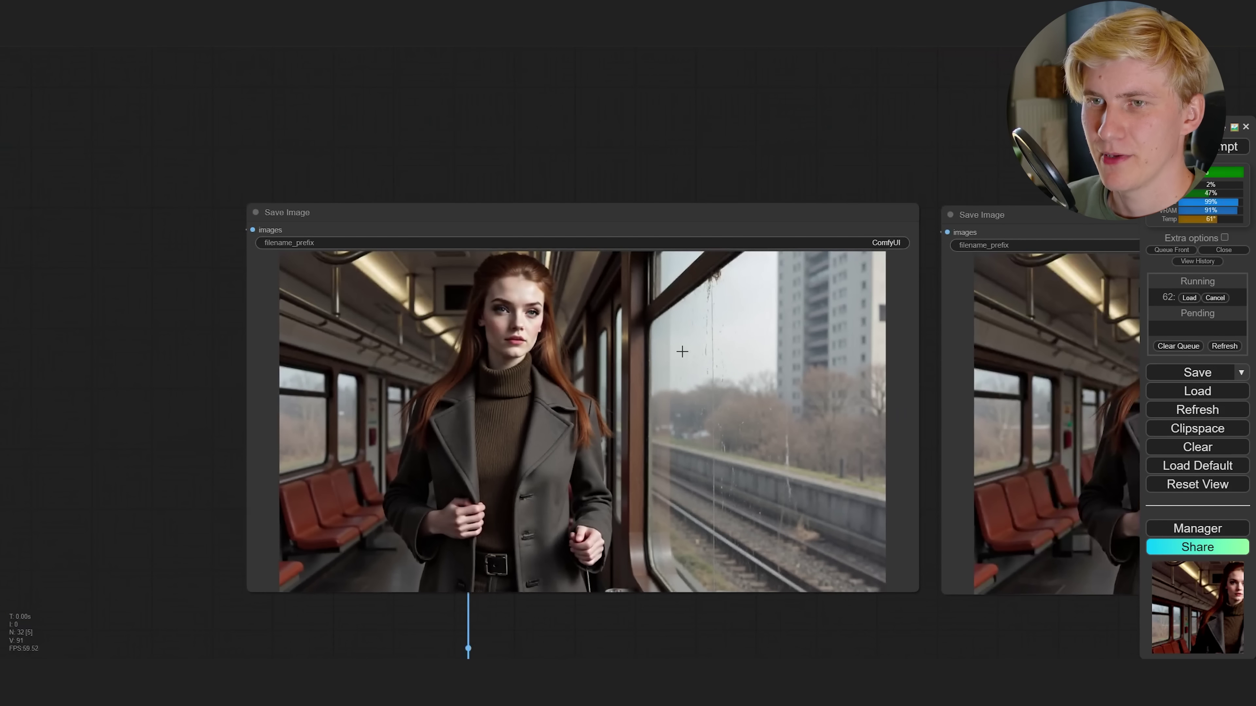
pyautogui.scroll(2, 609, 353)
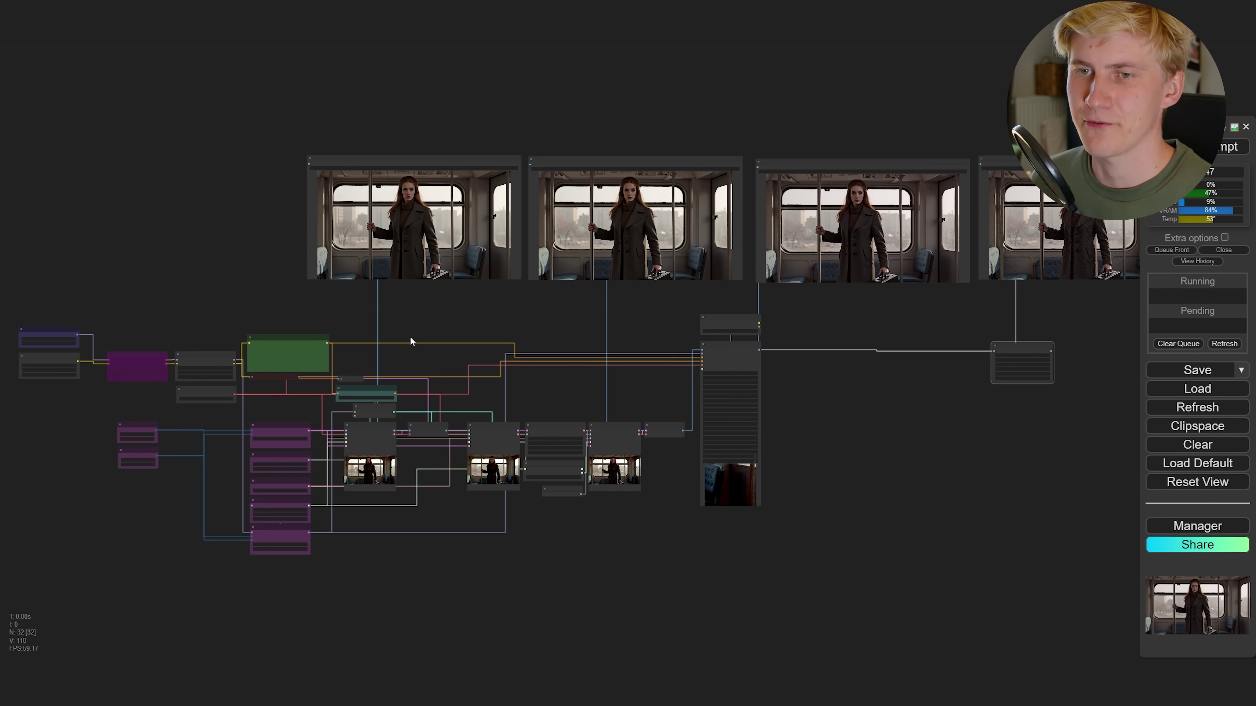
# - Examine the workflow from the LoRA, prompt and sampler settings through to the saved images and the Ultimate SD Upscale node
pyautogui.moveTo(138, 327); pyautogui.dragTo(388, 263)
pyautogui.scroll(11, 600, 344)
pyautogui.moveTo(648, 154); pyautogui.dragTo(664, 201)
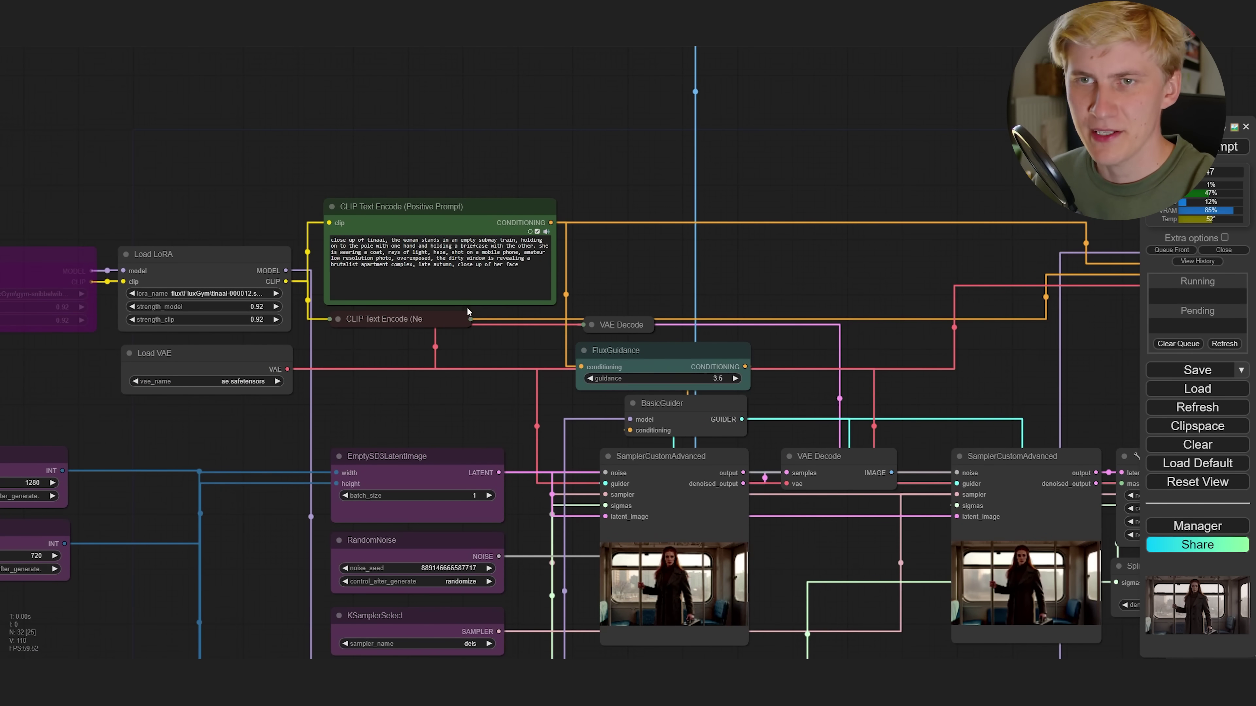
pyautogui.moveTo(191, 486); pyautogui.dragTo(223, 287)
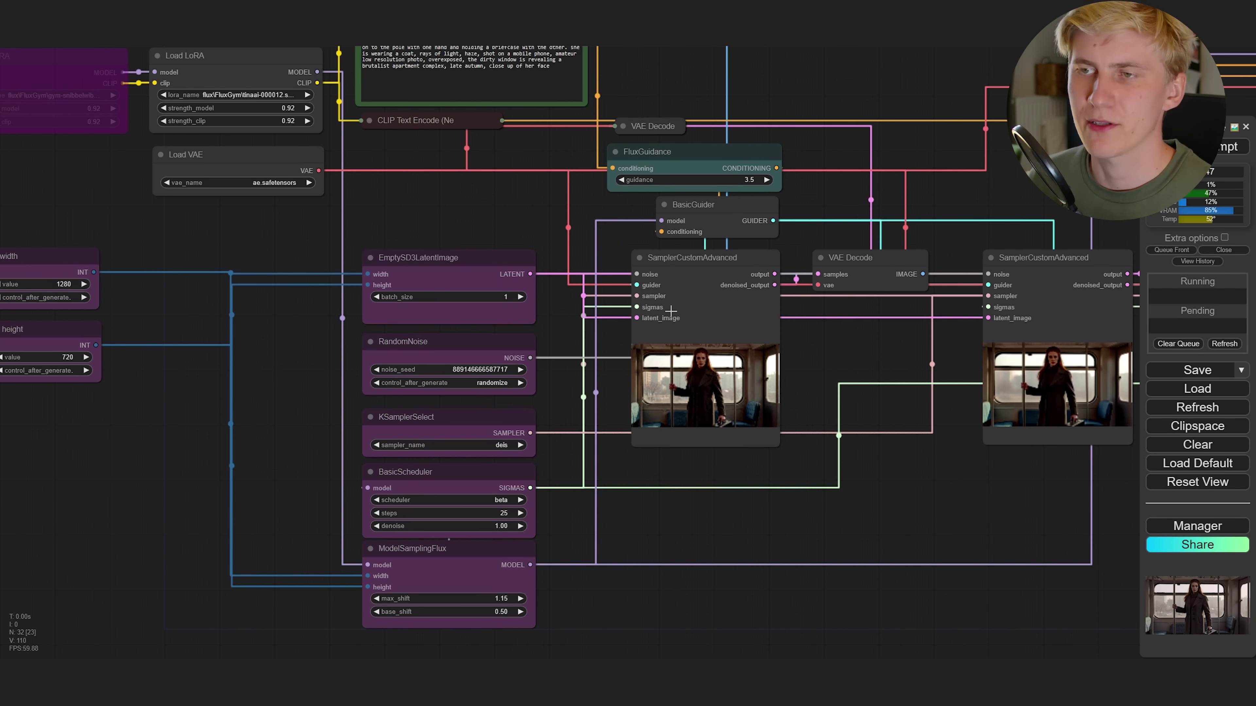
pyautogui.moveTo(700, 321); pyautogui.dragTo(588, 471)
pyautogui.scroll(-4, 589, 471)
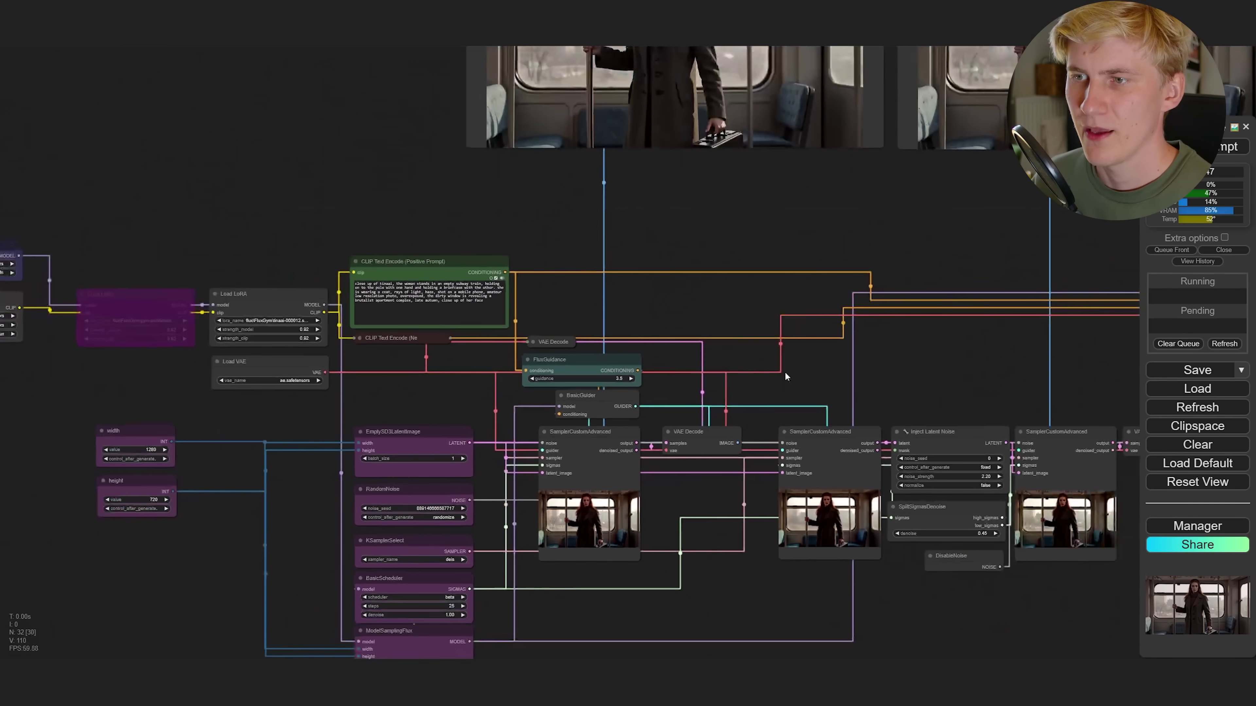
pyautogui.moveTo(1013, 341); pyautogui.dragTo(711, 300)
pyautogui.moveTo(701, 255); pyautogui.dragTo(654, 513)
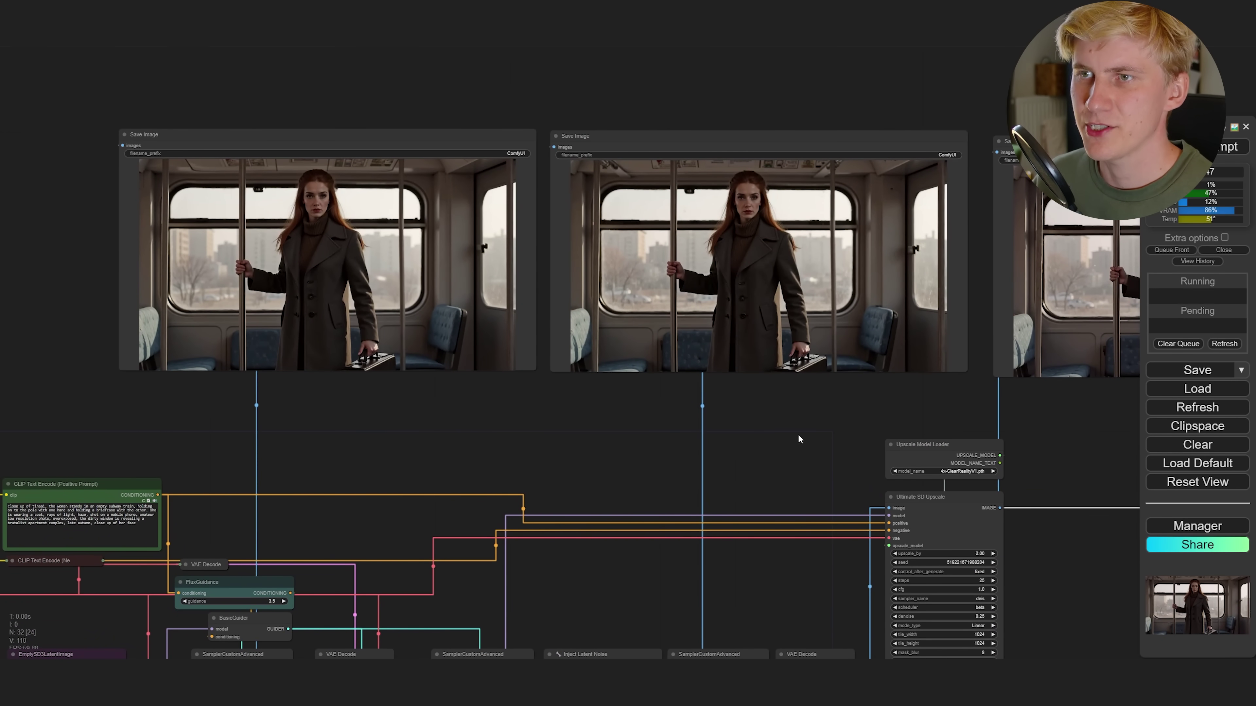
pyautogui.moveTo(799, 437); pyautogui.dragTo(763, 267)
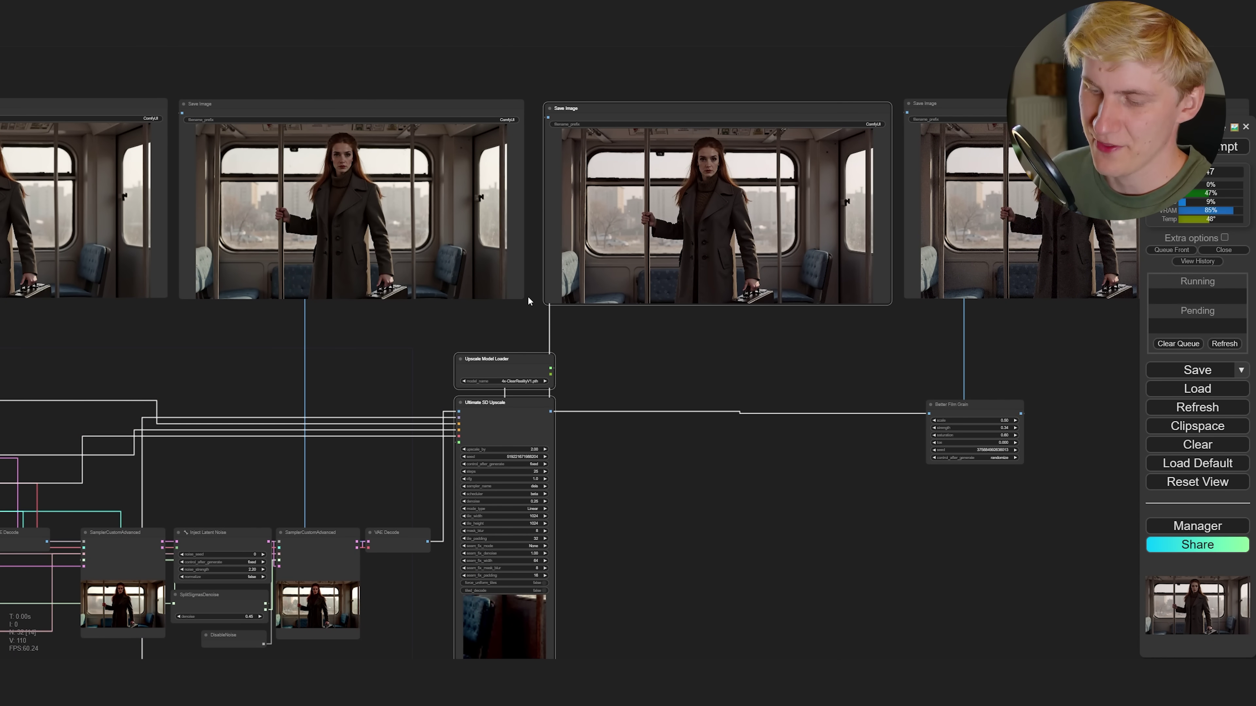
# - Try bypassing the upscale nodes, and examine the Better Film Grain settings and the grain in the final image
pyautogui.hotkey('ctrl', 'b')
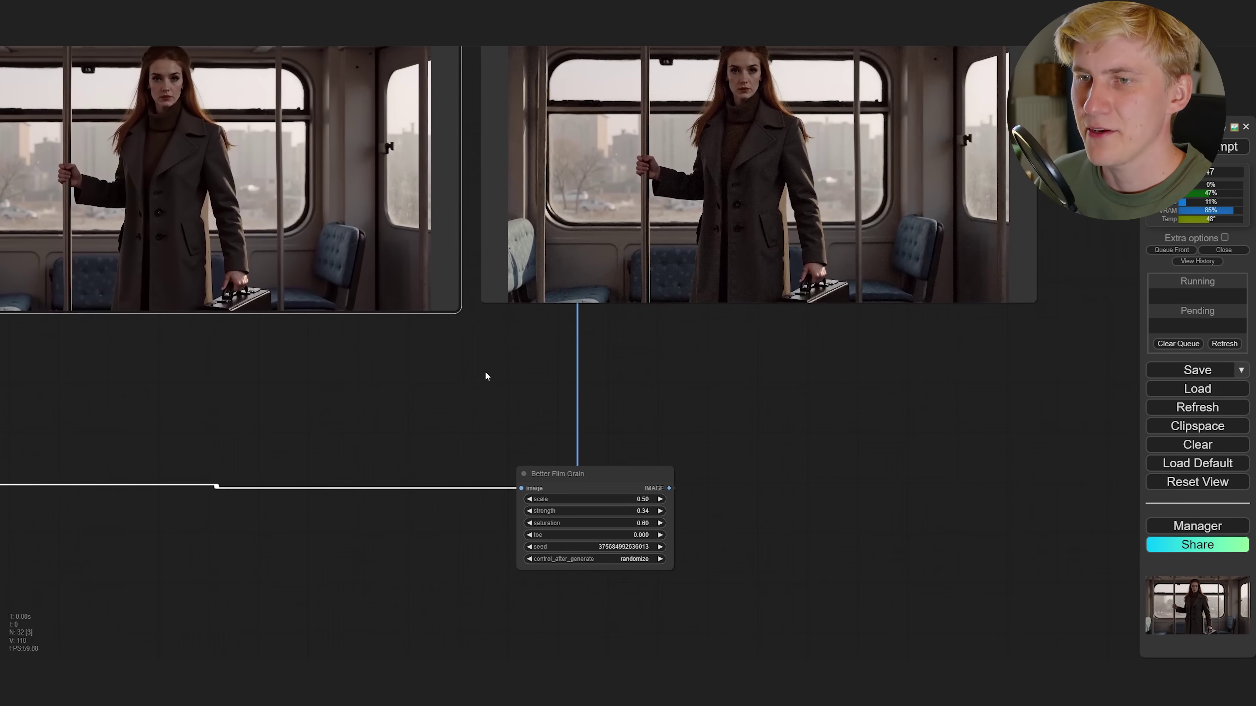
pyautogui.scroll(5, 564, 495)
pyautogui.click(614, 468)
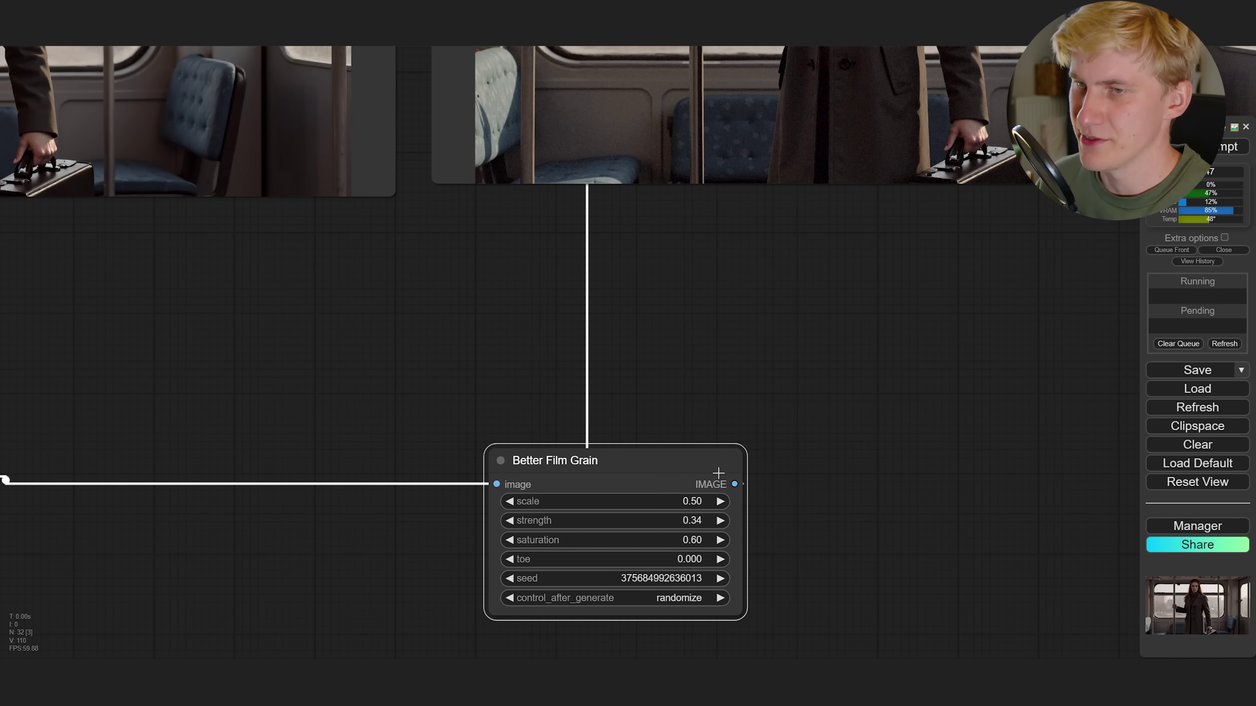
pyautogui.scroll(15, 801, 278)
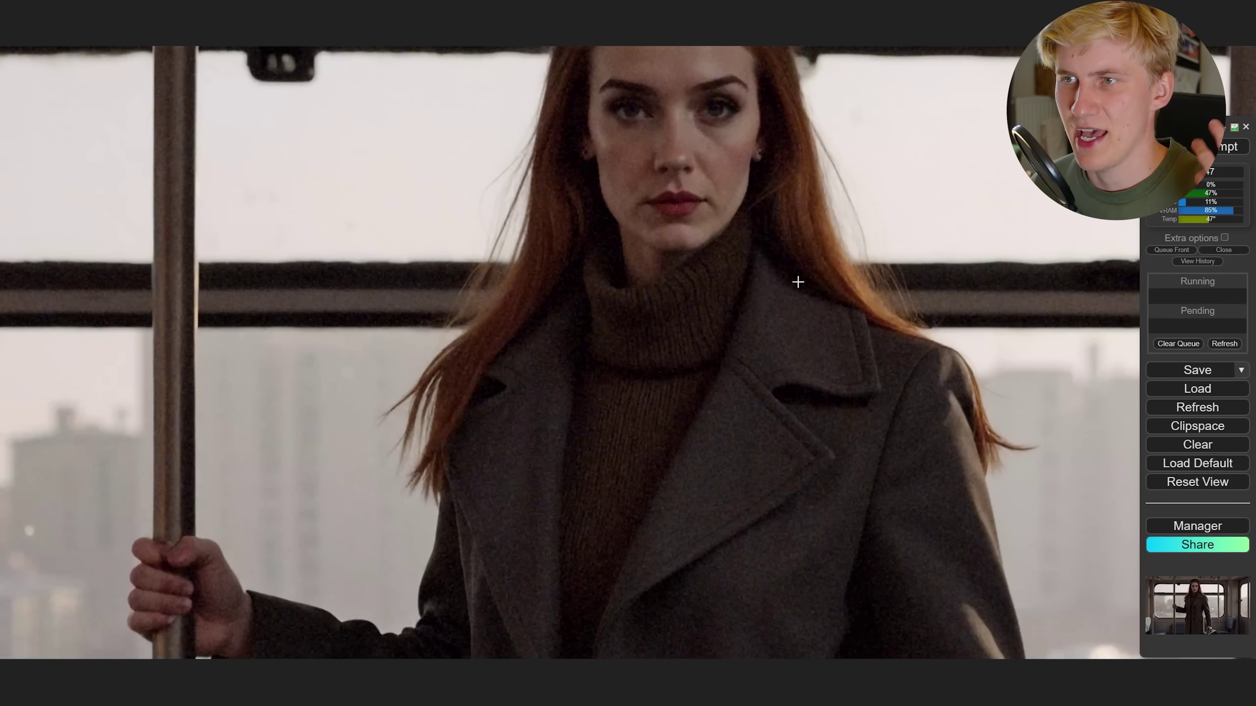
pyautogui.scroll(-2, 798, 282)
pyautogui.scroll(-3, 835, 282)
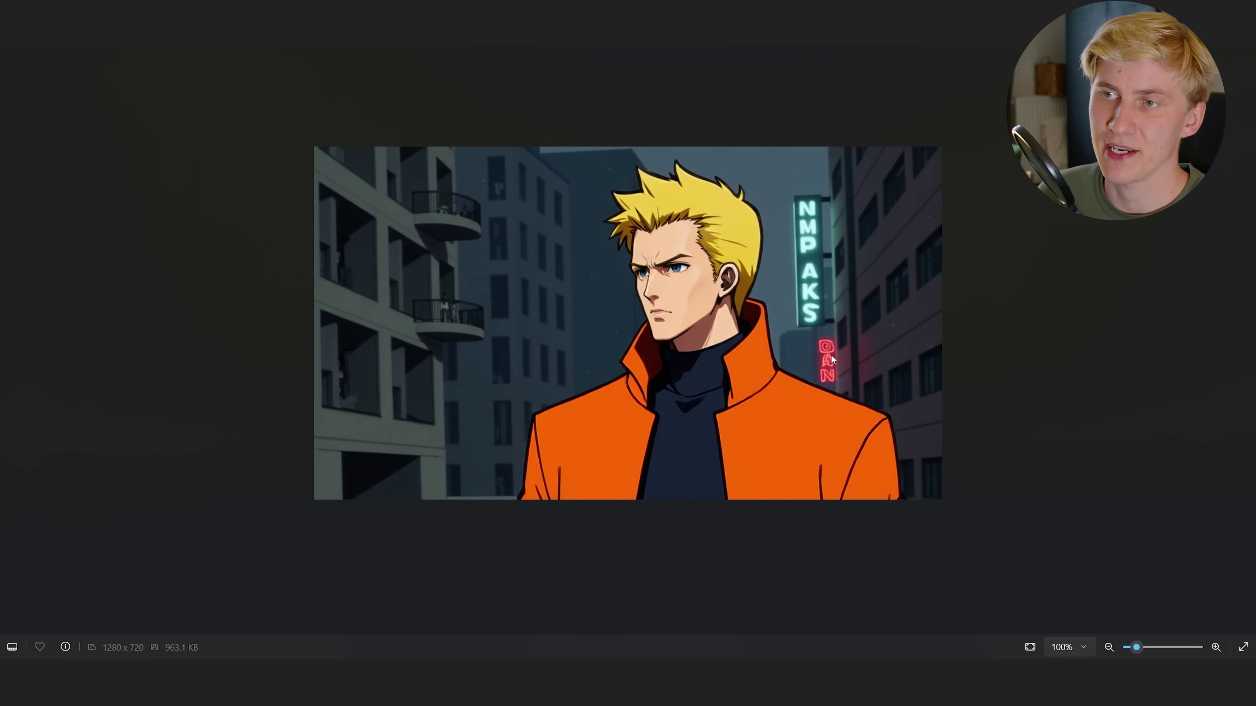
# - View the next example image in the image viewer and the ComfyUI result with the lizard man and the woman
pyautogui.press('Right')
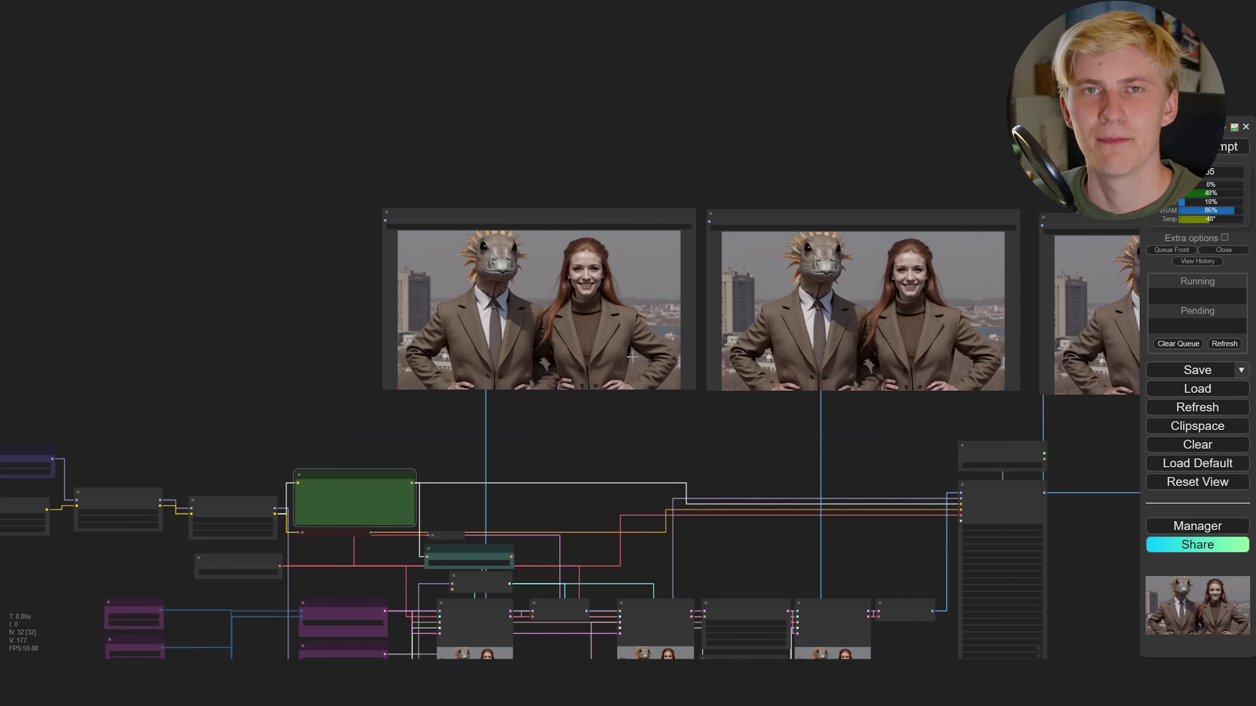
pyautogui.scroll(5, 566, 226)
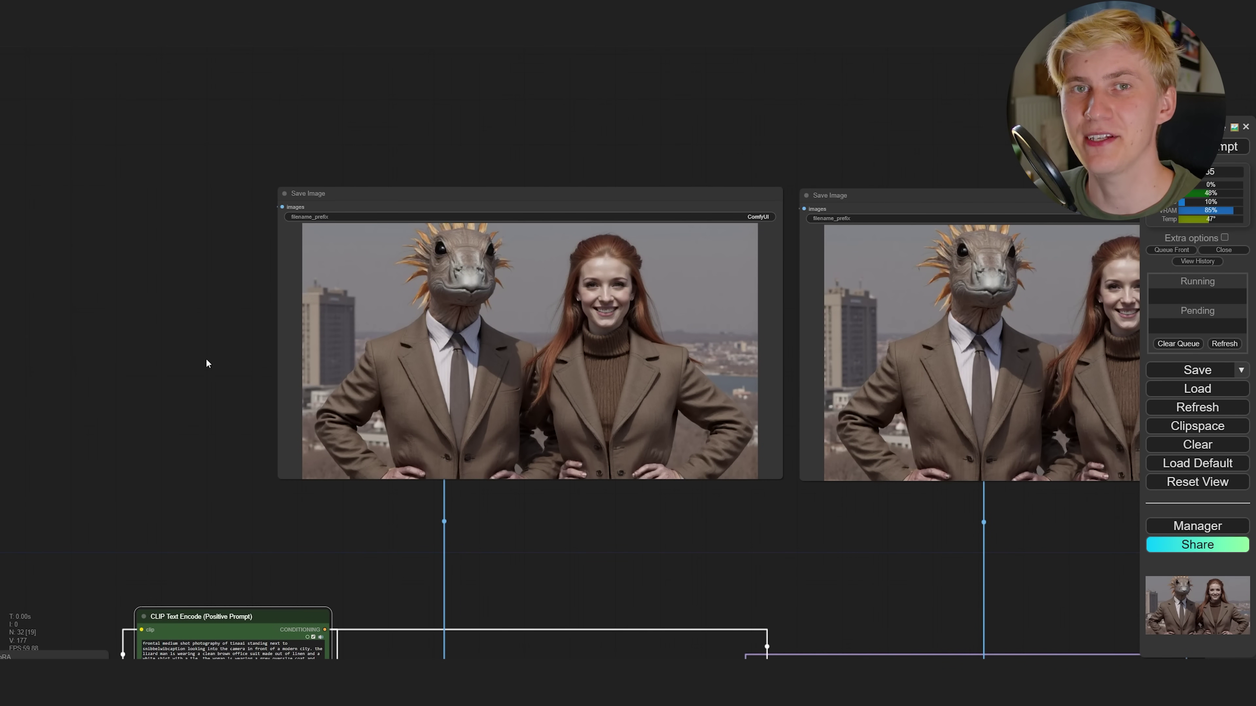
# - Examine the two chained Load LoRA nodes for gym-snibbelwib and tinaai and their strengths
pyautogui.moveTo(127, 432); pyautogui.dragTo(908, 244)
pyautogui.moveTo(763, 337); pyautogui.dragTo(676, 163)
pyautogui.scroll(5, 625, 267)
pyautogui.scroll(3, 611, 275)
pyautogui.moveTo(551, 326); pyautogui.dragTo(608, 350)
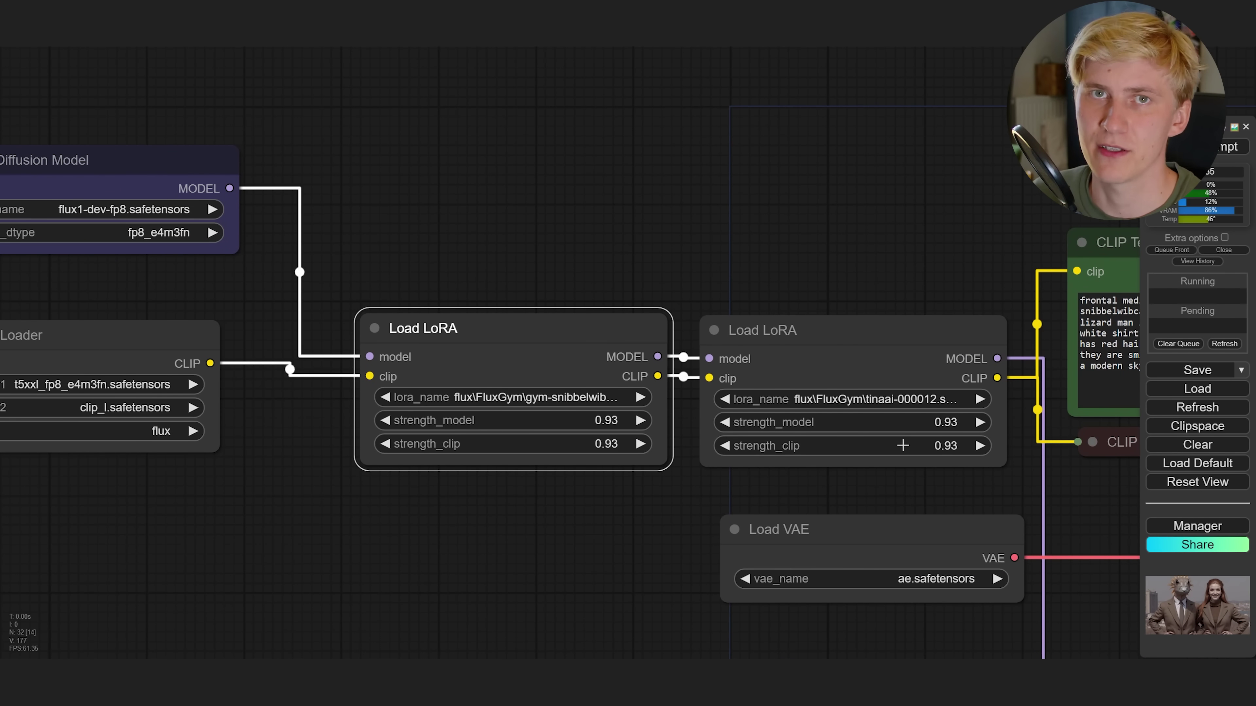
# - Review the positive prompt that combines the trigger words tinaai and snibbelwibcaption
pyautogui.moveTo(1001, 272); pyautogui.dragTo(296, 284)
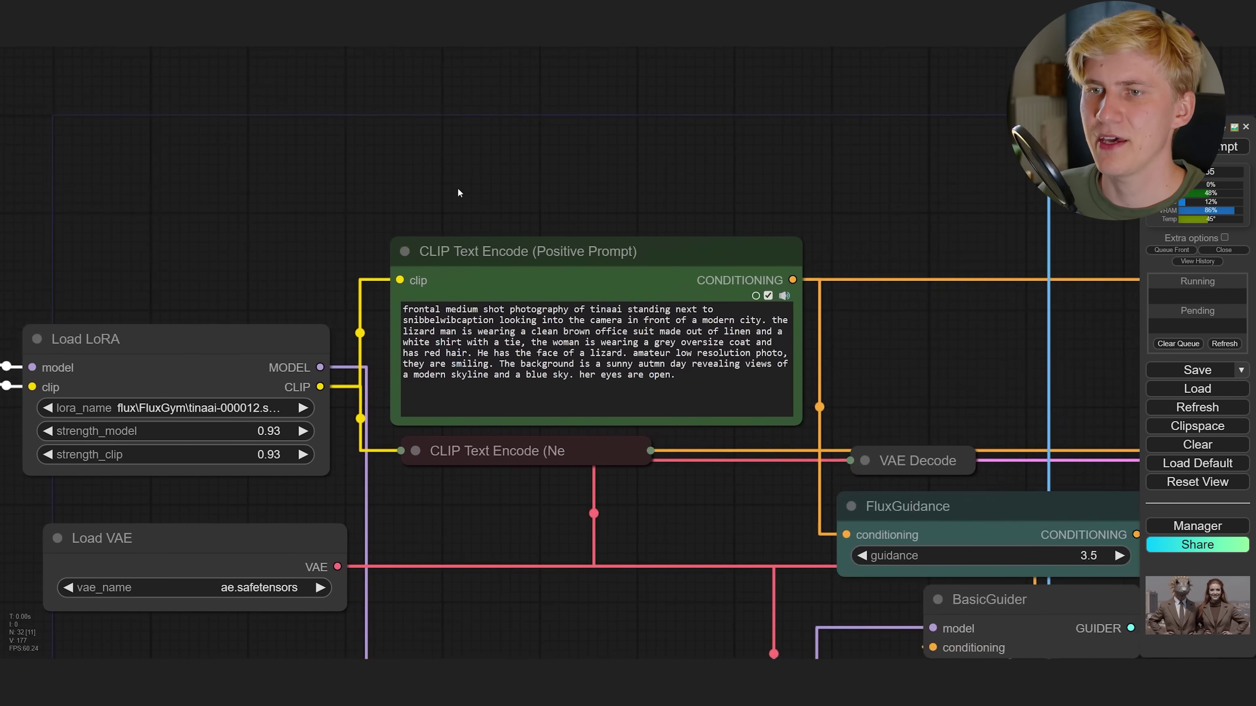
pyautogui.scroll(6, 459, 192)
pyautogui.hotkey('ctrl', 'a')
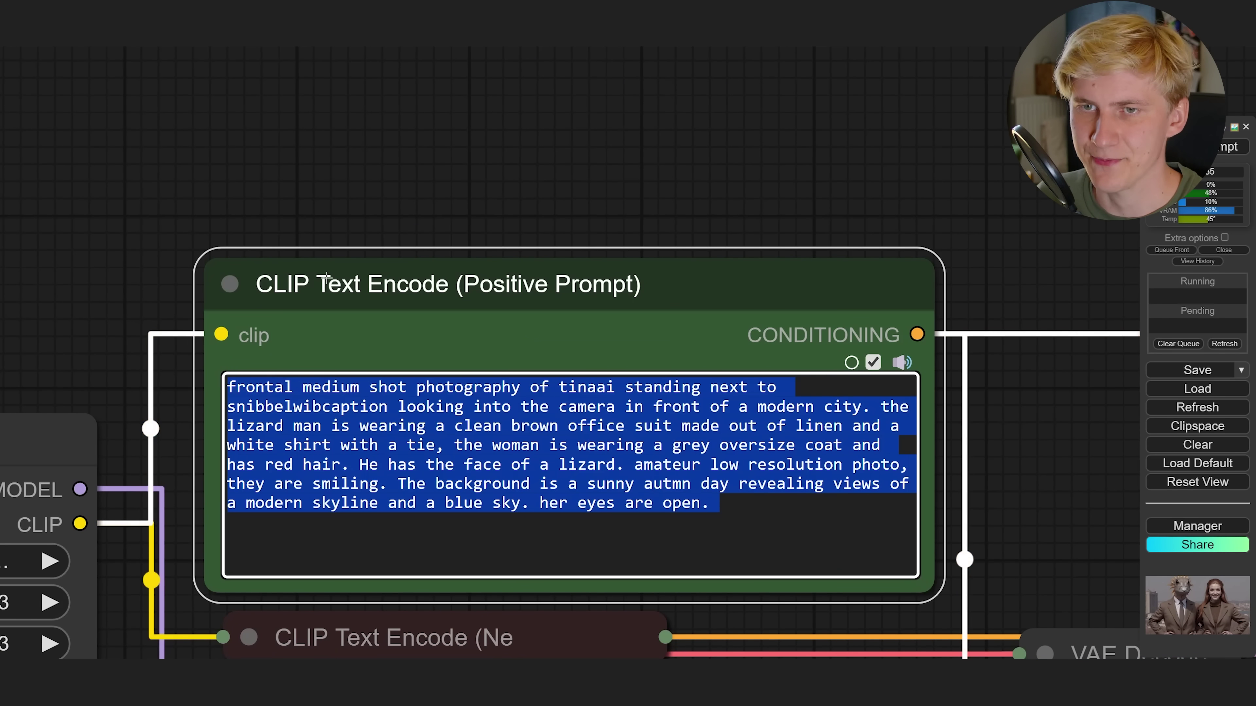
pyautogui.click(433, 325)
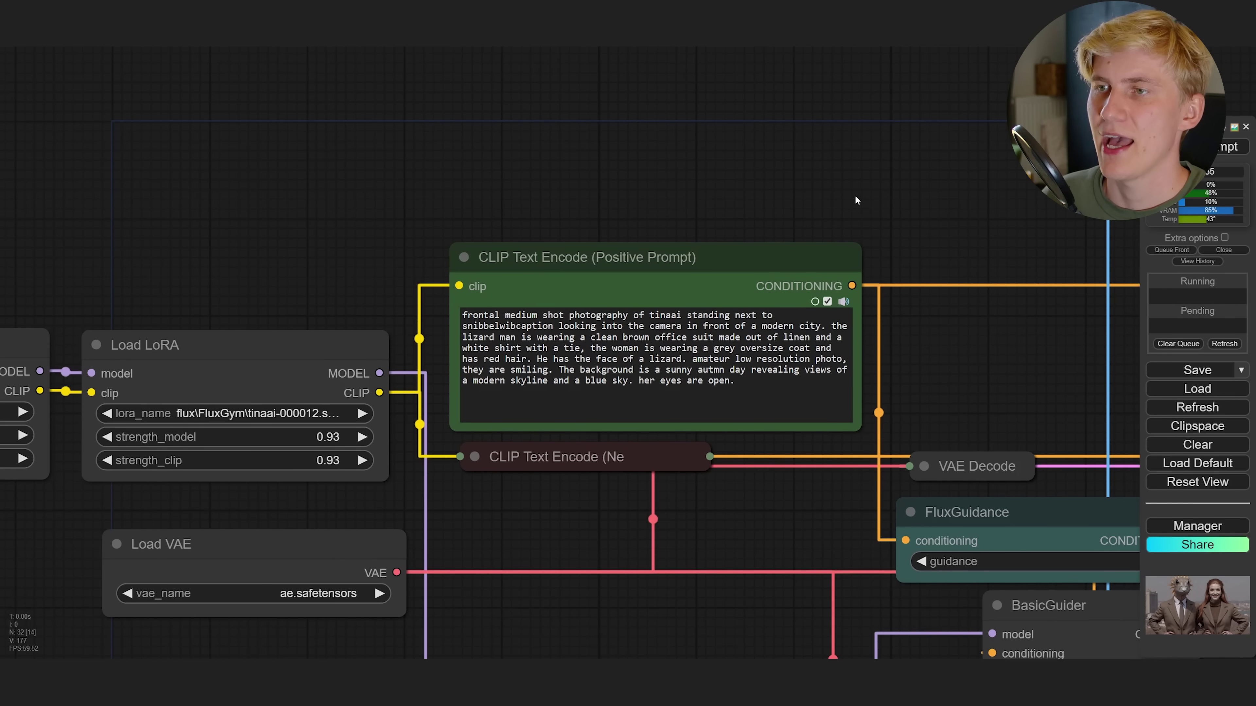
# - Inspect the saved image of the lizard man and the red-haired woman up close
pyautogui.moveTo(712, 230); pyautogui.dragTo(410, 391)
pyautogui.moveTo(989, 238); pyautogui.dragTo(727, 545)
pyautogui.scroll(-1, 726, 545)
pyautogui.moveTo(719, 404); pyautogui.dragTo(714, 539)
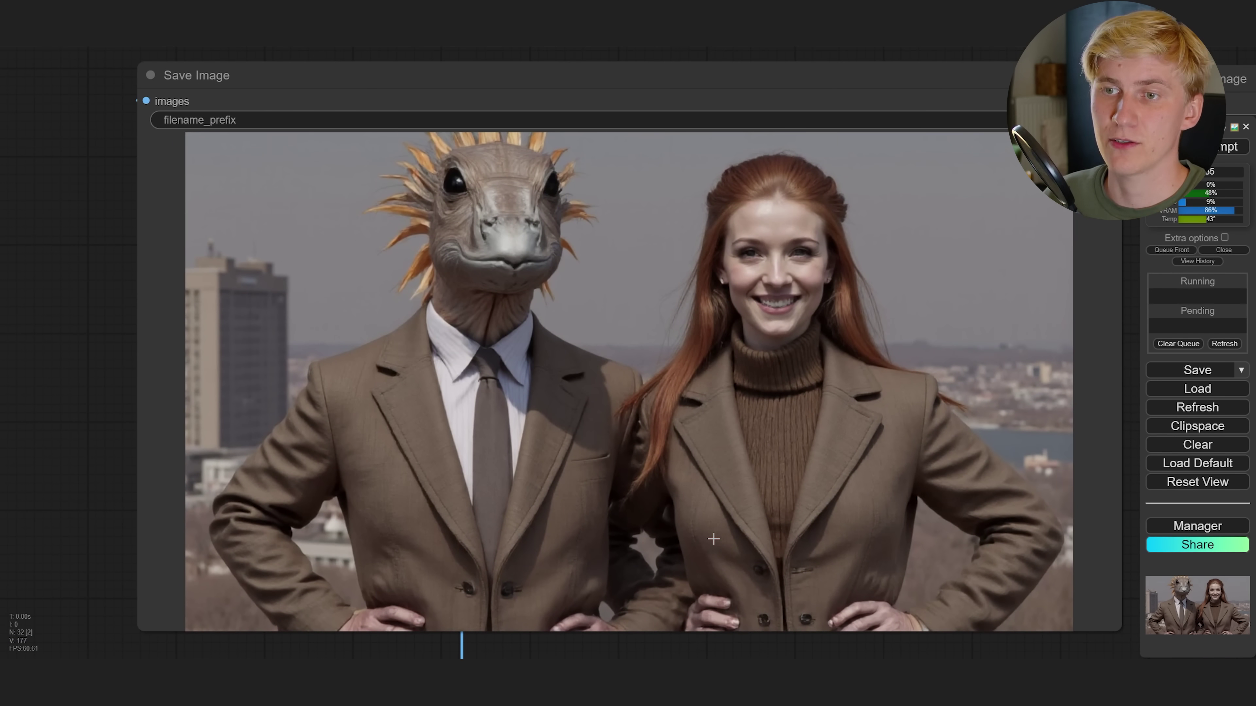